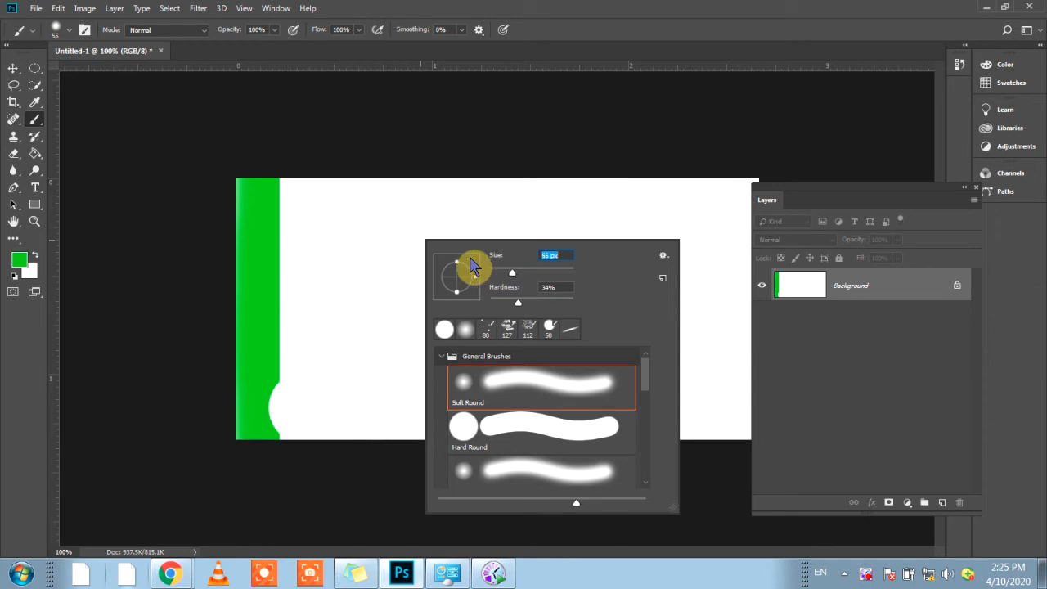
Step: Paint two horizontal green strokes across the upper and middle canvas, the first at 34% brush hardness and the second at 100%
left_click(355, 211)
mouse_move(340, 212)
left_mouse_down()
mouse_move(605, 215)
mouse_move(443, 215)
left_mouse_up()
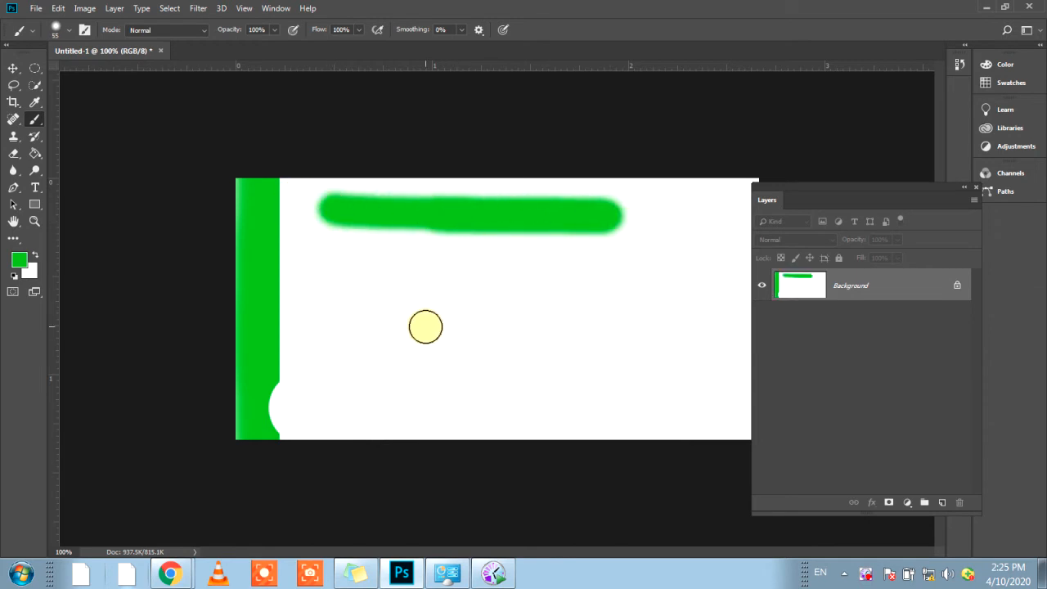
right_click(427, 327)
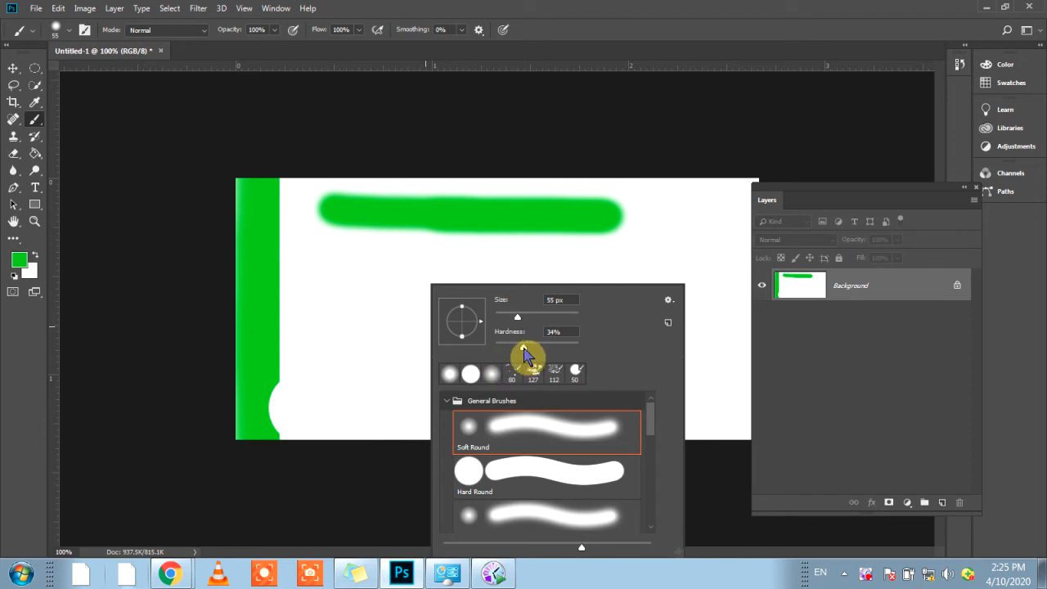
left_click_drag(524, 349, 591, 350)
left_click_drag(315, 292, 605, 294)
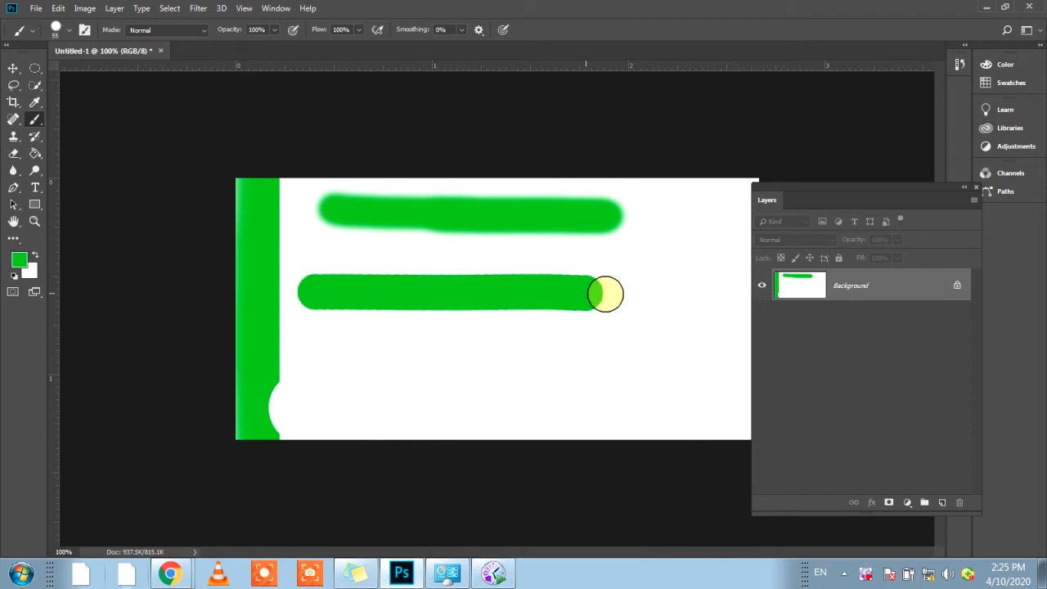
Step: Soften the brush to 9% hardness and paint a third horizontal green stroke below the other two
right_click(446, 324)
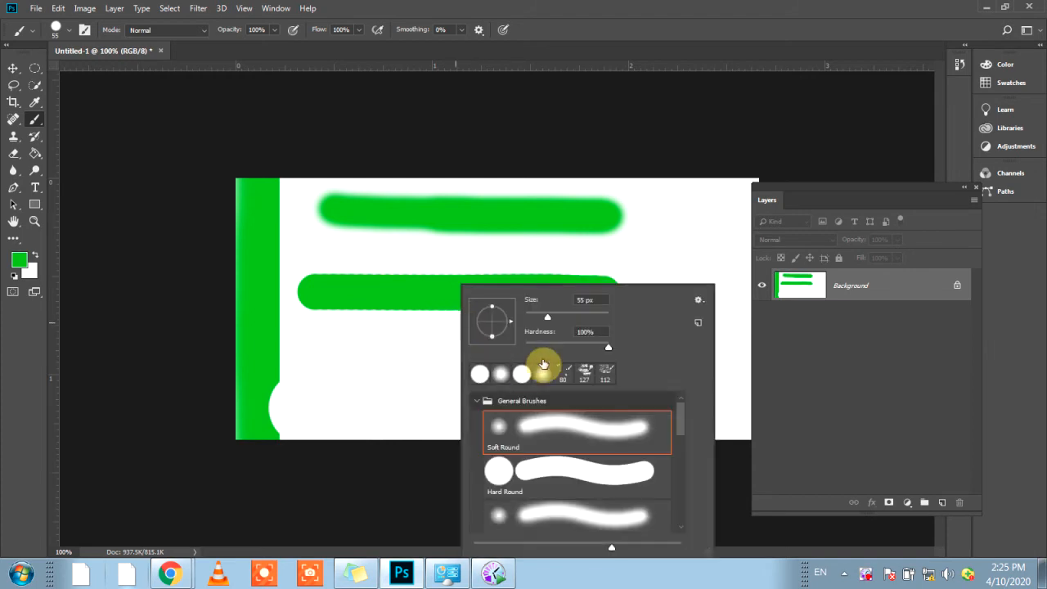
left_click_drag(609, 350, 552, 350)
left_click_drag(335, 342, 615, 342)
Step: Enlarge the brush to 100 px at 43% hardness and paint broad green strokes over the lower part of the canvas
right_click(486, 343)
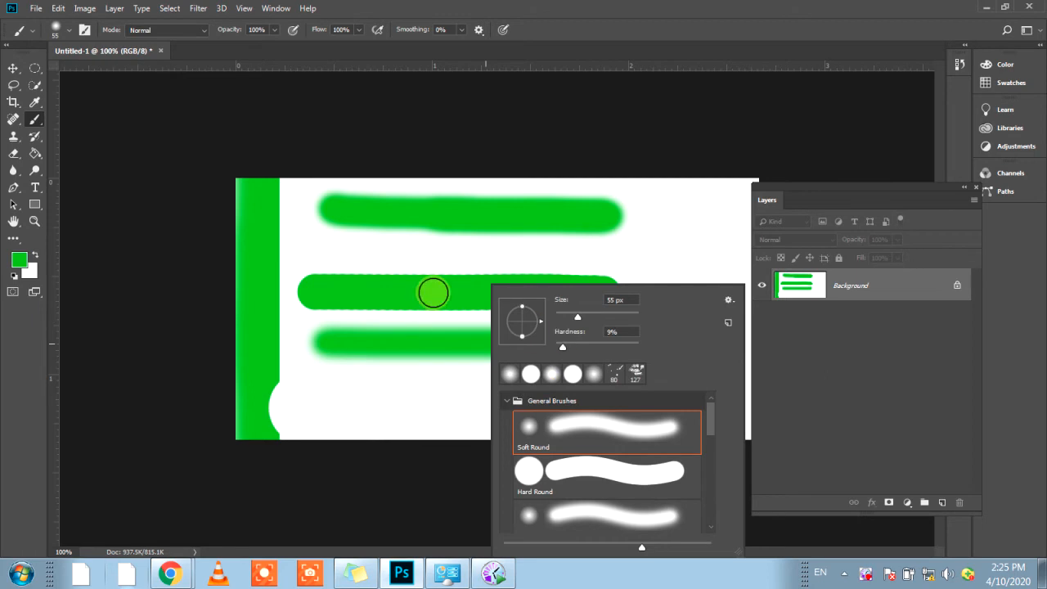
mouse_move(421, 258)
left_mouse_down()
mouse_move(385, 253)
mouse_move(531, 267)
mouse_move(309, 271)
mouse_move(409, 222)
mouse_move(411, 146)
mouse_move(403, 375)
mouse_move(409, 239)
mouse_move(346, 257)
mouse_move(289, 243)
mouse_move(369, 292)
mouse_move(276, 270)
mouse_move(271, 278)
left_mouse_up()
mouse_move(451, 351)
left_mouse_down()
mouse_move(463, 414)
mouse_move(662, 350)
mouse_move(704, 294)
left_mouse_up()
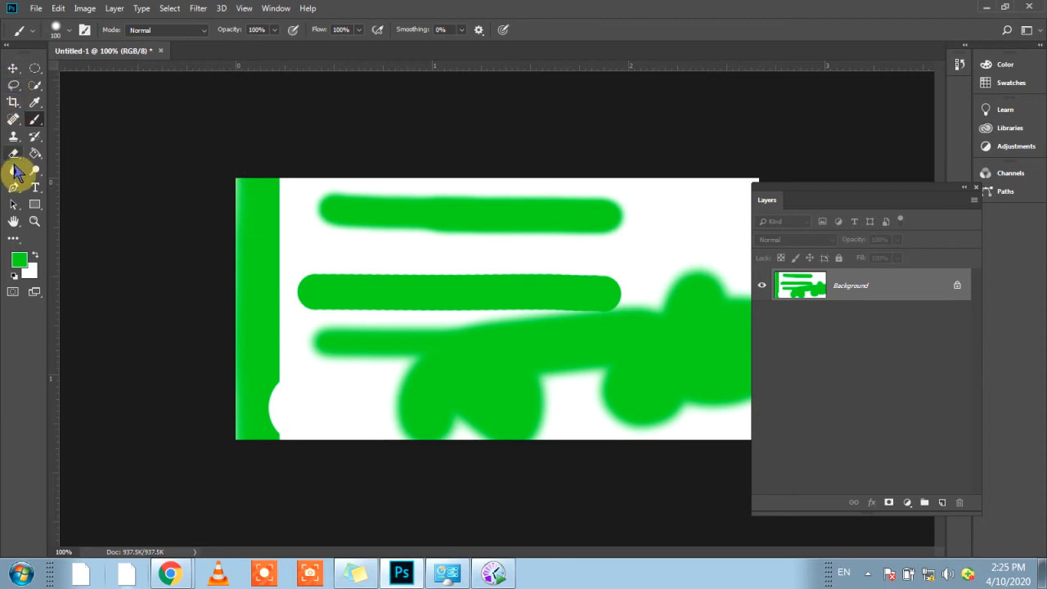
Step: Erase all the green paint from the canvas with the Eraser tool
left_click(15, 137)
left_click(16, 138)
left_click(13, 153)
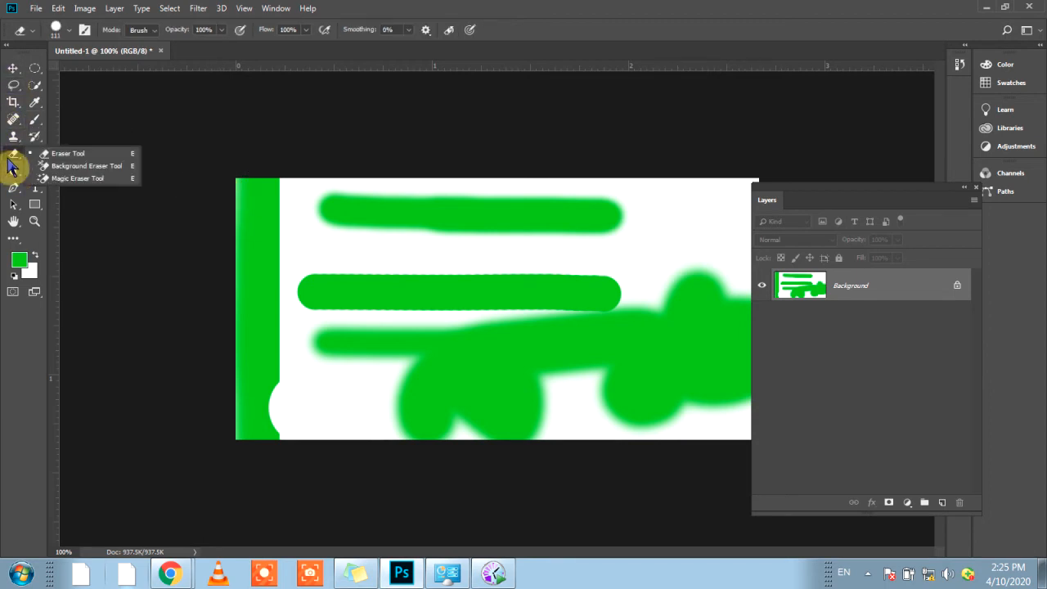
left_click(75, 157)
mouse_move(217, 182)
left_mouse_down()
mouse_move(268, 382)
mouse_move(317, 182)
mouse_move(293, 290)
mouse_move(314, 360)
mouse_move(499, 421)
mouse_move(514, 299)
mouse_move(571, 335)
mouse_move(99, 347)
mouse_move(521, 389)
mouse_move(458, 413)
mouse_move(793, 363)
mouse_move(742, 308)
mouse_move(558, 314)
mouse_move(667, 269)
mouse_move(260, 218)
left_mouse_up()
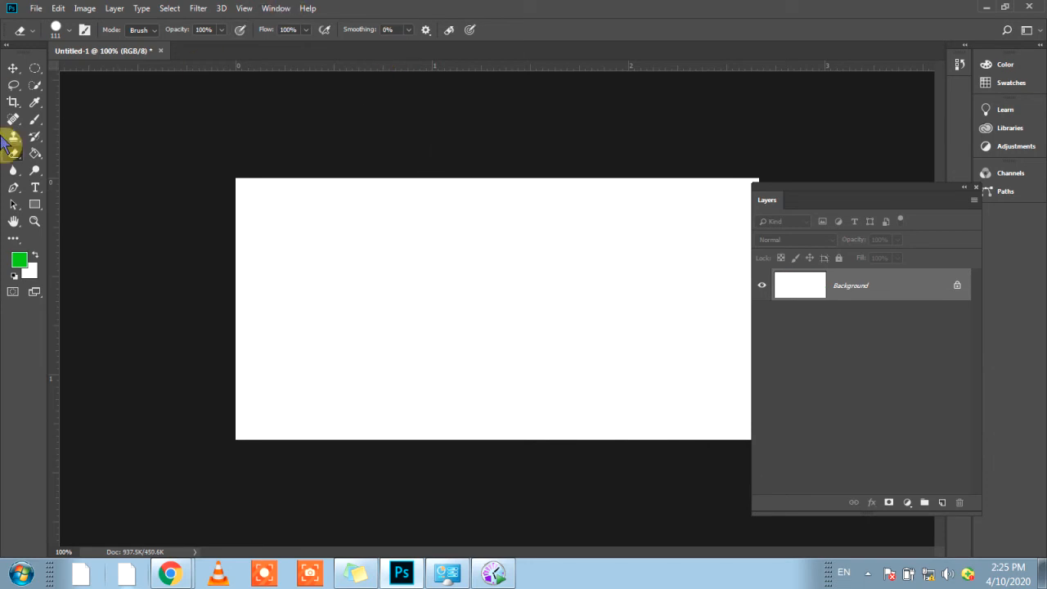
Step: Choose the Hard Round brush for the Brush tool, flatten its tip into a thin horizontal ellipse and set its size to 39 px
left_click(35, 107)
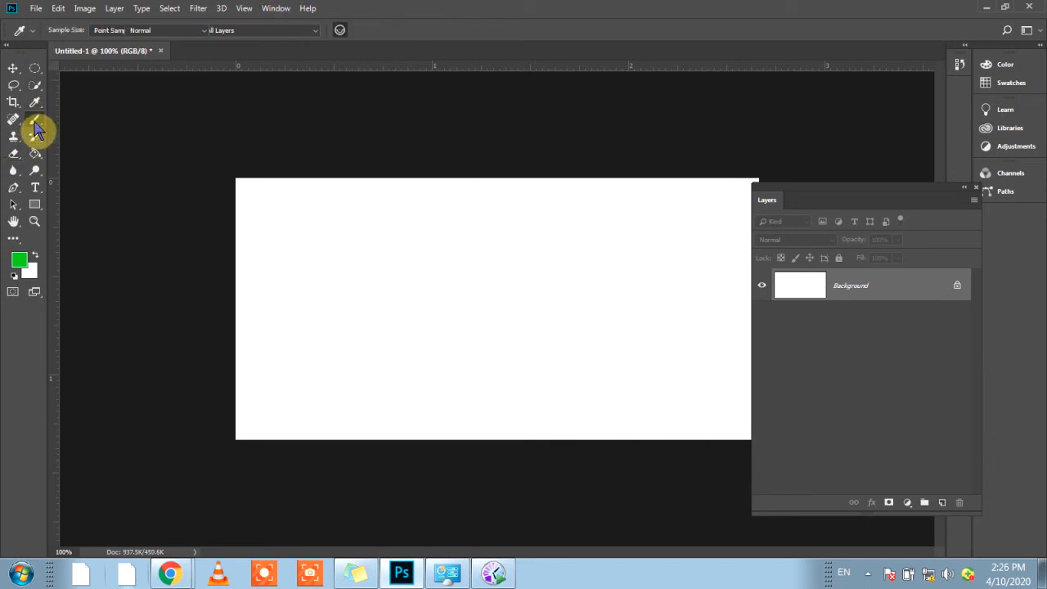
right_click(35, 120)
left_click(55, 121)
left_click(69, 30)
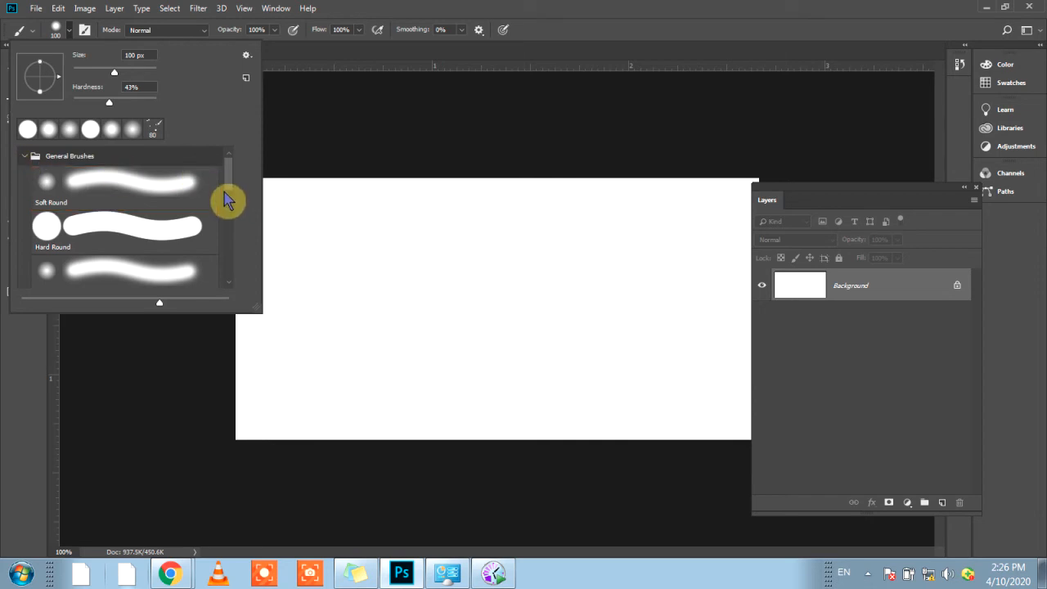
mouse_move(229, 193)
left_mouse_down()
mouse_move(229, 238)
mouse_move(229, 175)
left_mouse_up()
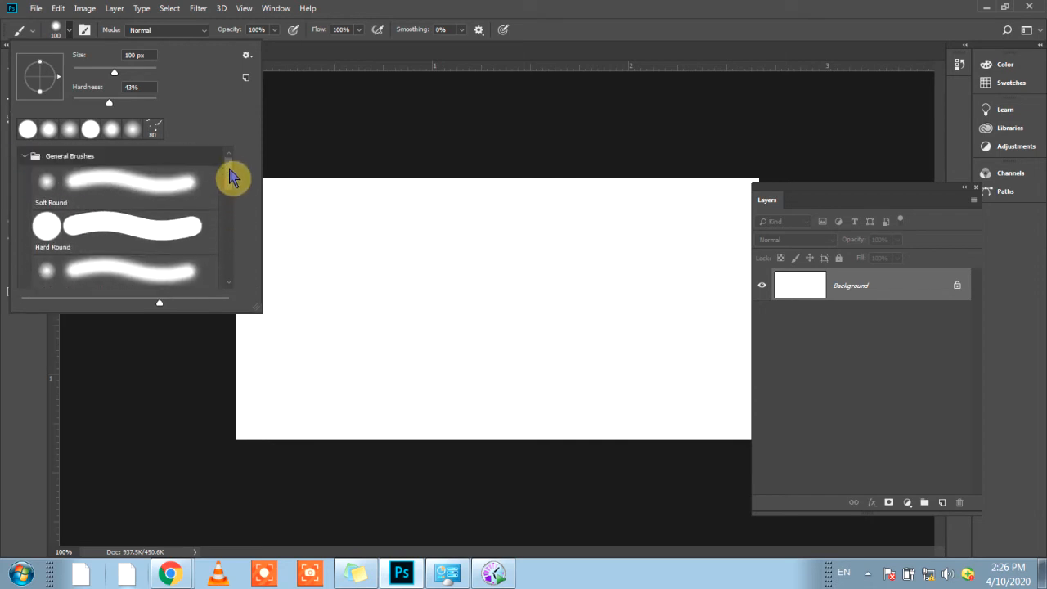
left_click(48, 227)
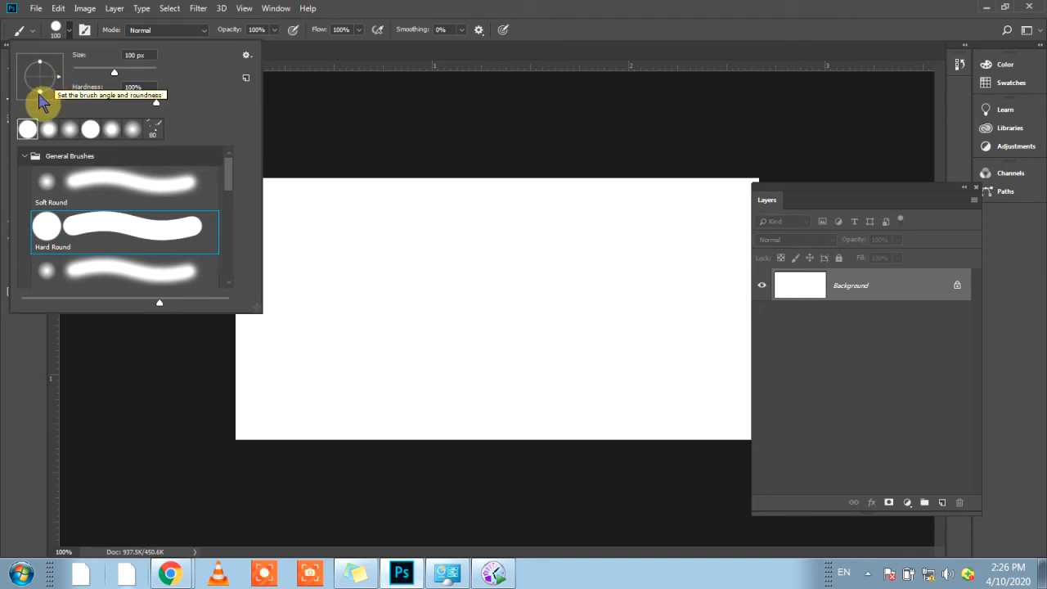
left_click_drag(38, 92, 40, 77)
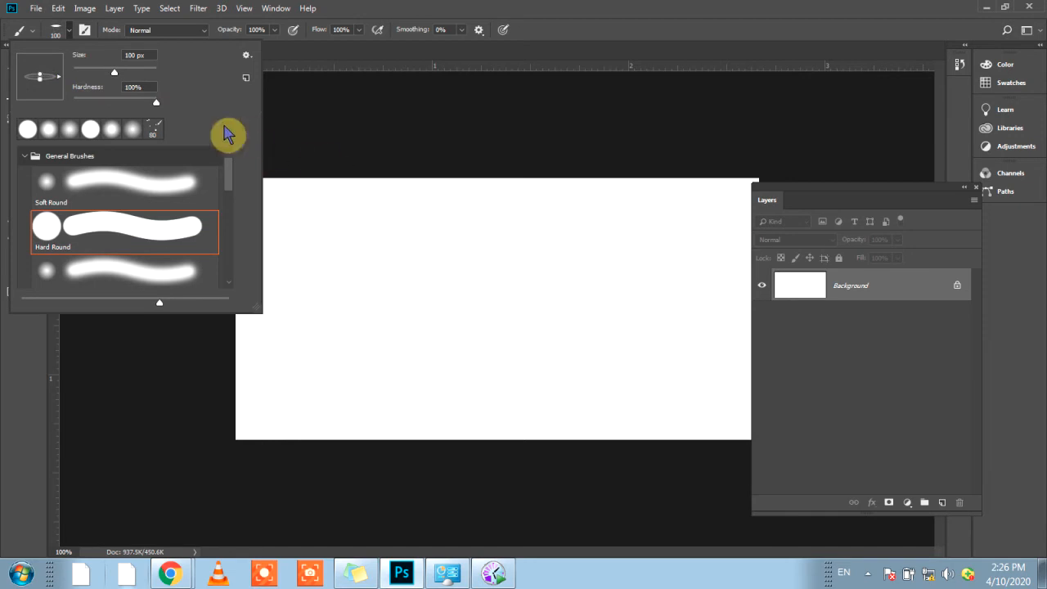
left_click_drag(114, 72, 89, 72)
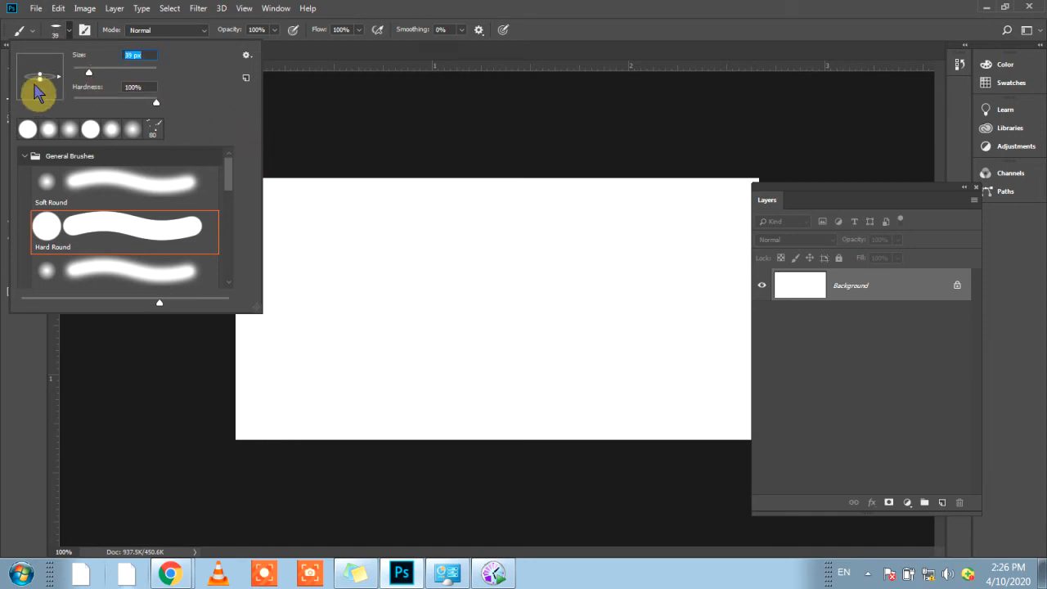
Step: Paint a downward test stroke with the flattened brush and undo it
left_click_drag(582, 214, 587, 339)
key("ctrl+z")
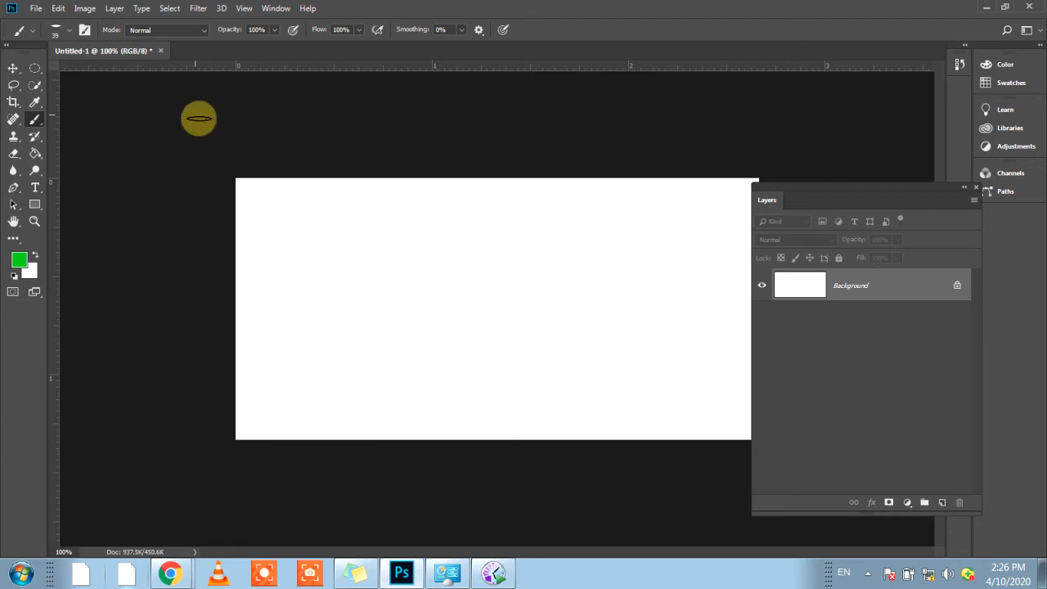
Step: Rotate the flattened brush tip to a steep diagonal and handwrite green Arabic calligraphy with dots across the canvas
left_click(69, 30)
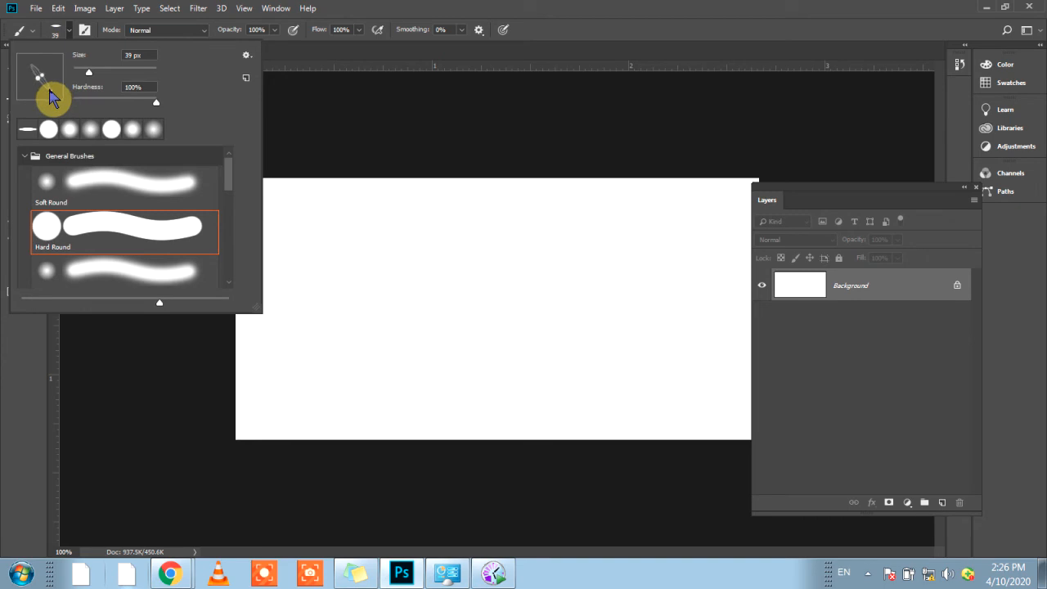
left_click_drag(50, 91, 51, 92)
left_click(651, 232)
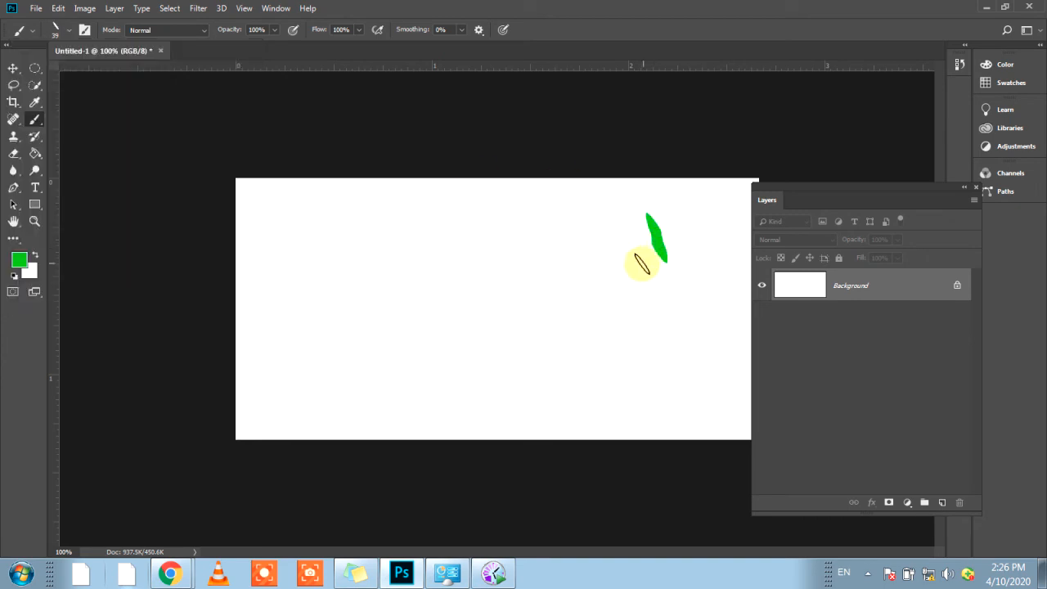
left_click_drag(642, 264, 619, 246)
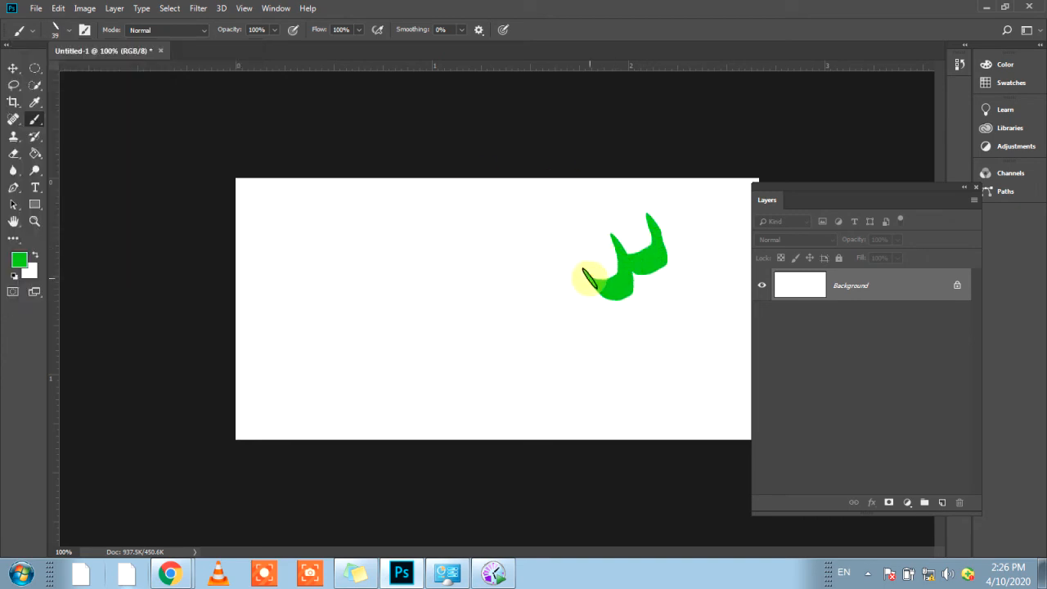
mouse_move(596, 319)
left_mouse_down()
mouse_move(566, 343)
mouse_move(496, 360)
mouse_move(480, 315)
mouse_move(530, 329)
mouse_move(552, 366)
mouse_move(546, 418)
mouse_move(439, 435)
left_mouse_up()
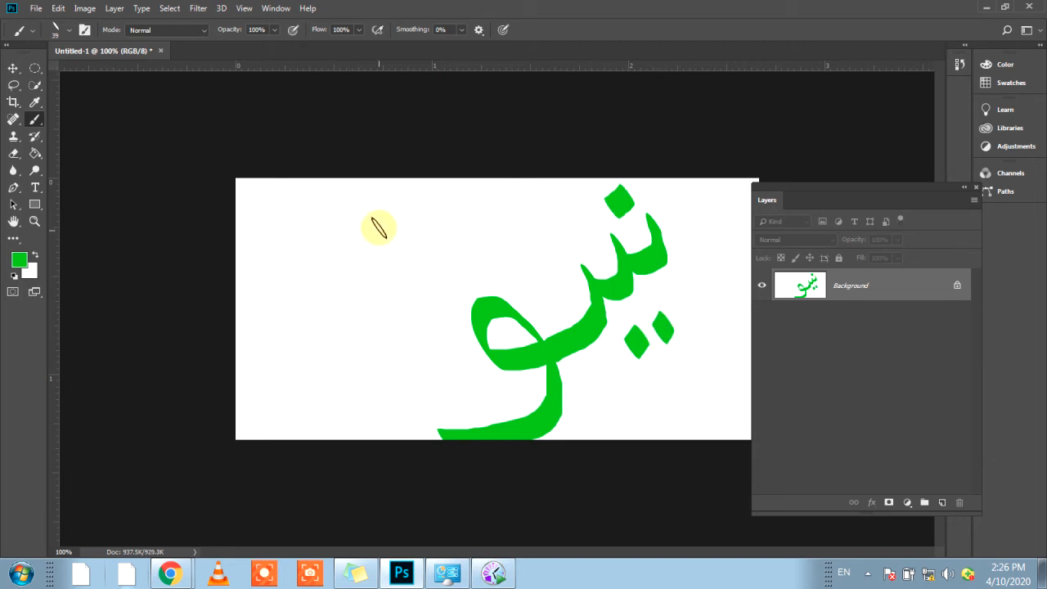
left_click_drag(373, 217, 425, 370)
mouse_move(318, 238)
left_mouse_down()
mouse_move(341, 319)
mouse_move(272, 333)
mouse_move(334, 358)
mouse_move(276, 372)
mouse_move(279, 386)
mouse_move(246, 387)
mouse_move(232, 396)
mouse_move(277, 425)
mouse_move(196, 449)
left_mouse_up()
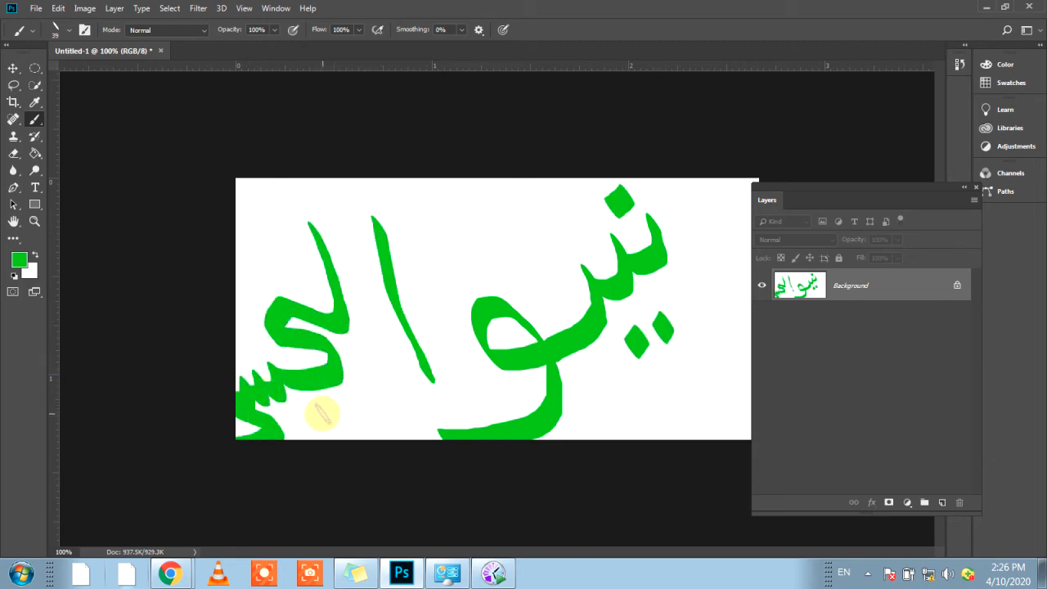
Step: Erase the green calligraphy from the whole canvas with the Eraser tool
left_click(11, 158)
left_click(72, 155)
mouse_move(346, 217)
left_mouse_down()
mouse_move(363, 300)
mouse_move(264, 436)
mouse_move(347, 311)
mouse_move(465, 376)
mouse_move(523, 336)
mouse_move(582, 374)
mouse_move(655, 270)
mouse_move(668, 332)
left_mouse_up()
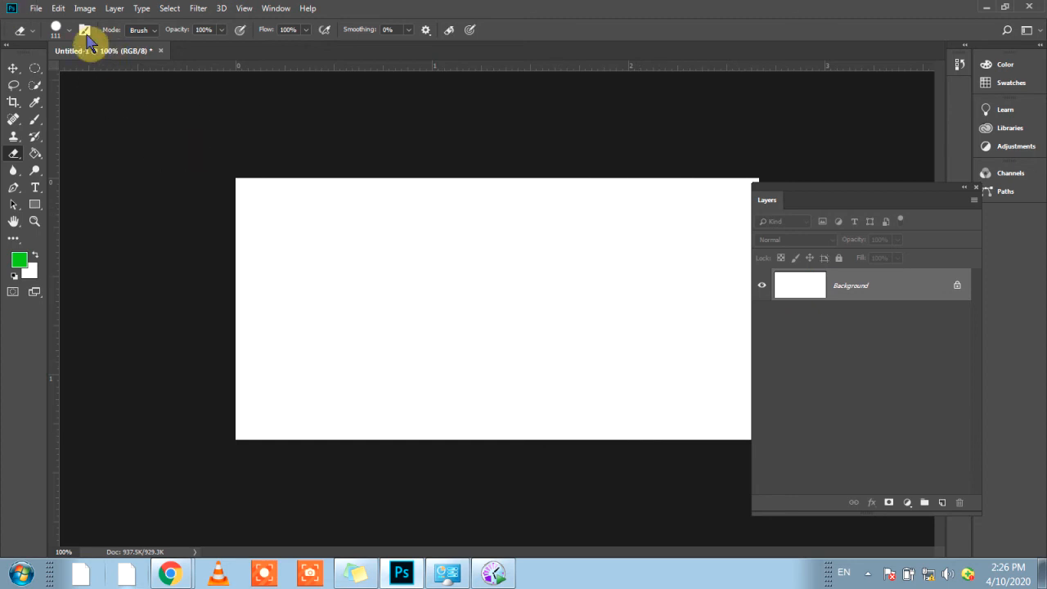
left_click(70, 29)
left_click(460, 211)
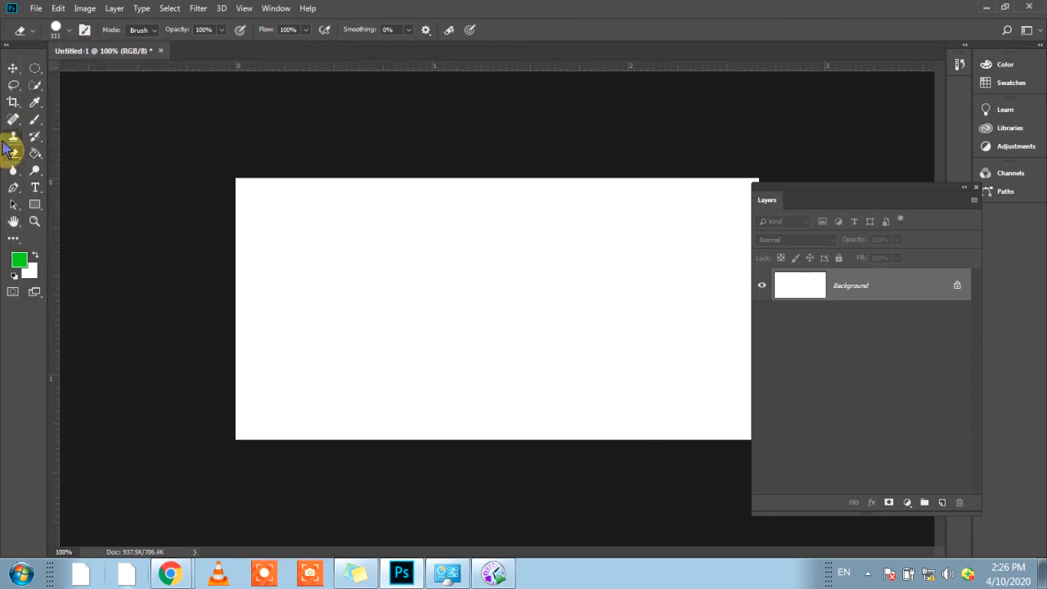
Step: Return to the Brush tool, make its flattened tip horizontal again and reduce the size to 23 px
left_click(37, 103)
left_click(34, 121)
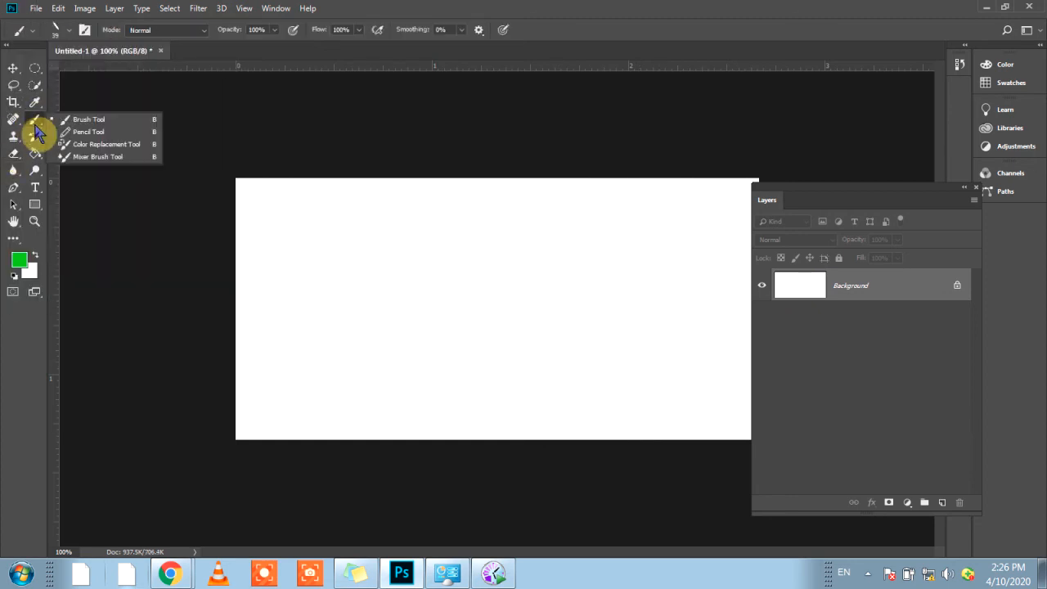
left_click(109, 126)
left_click(69, 30)
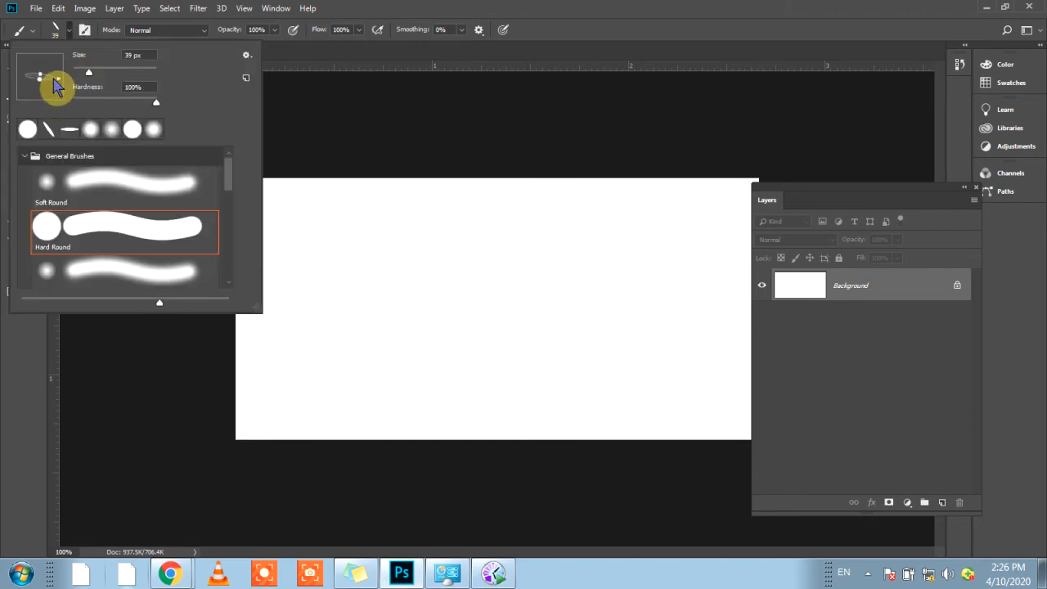
left_click_drag(55, 76, 38, 77)
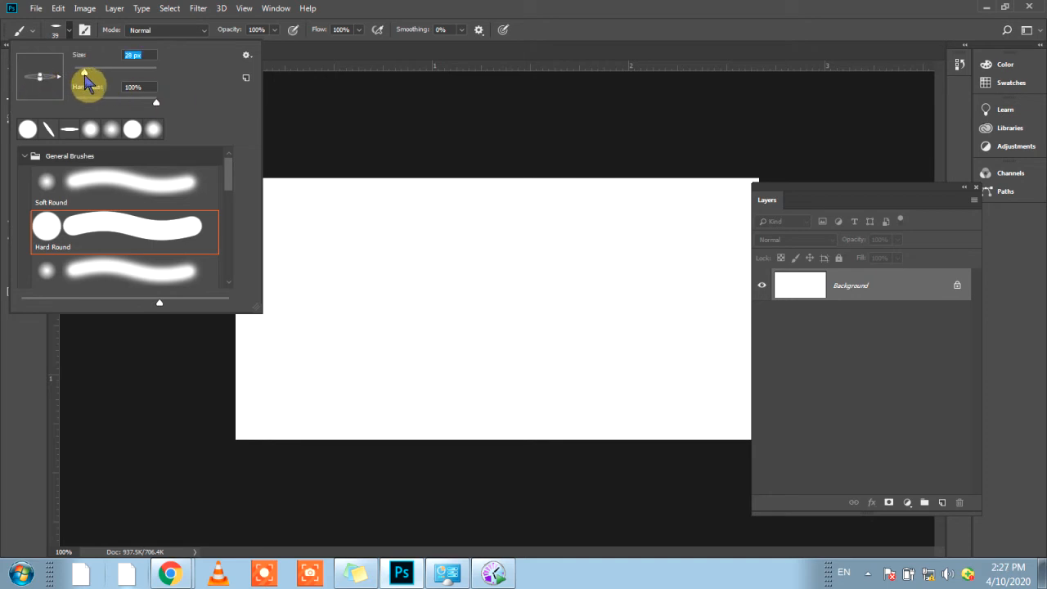
left_click(84, 342)
Step: Darken the green foreground color to near-black by lowering its brightness to about 5%
left_click(19, 261)
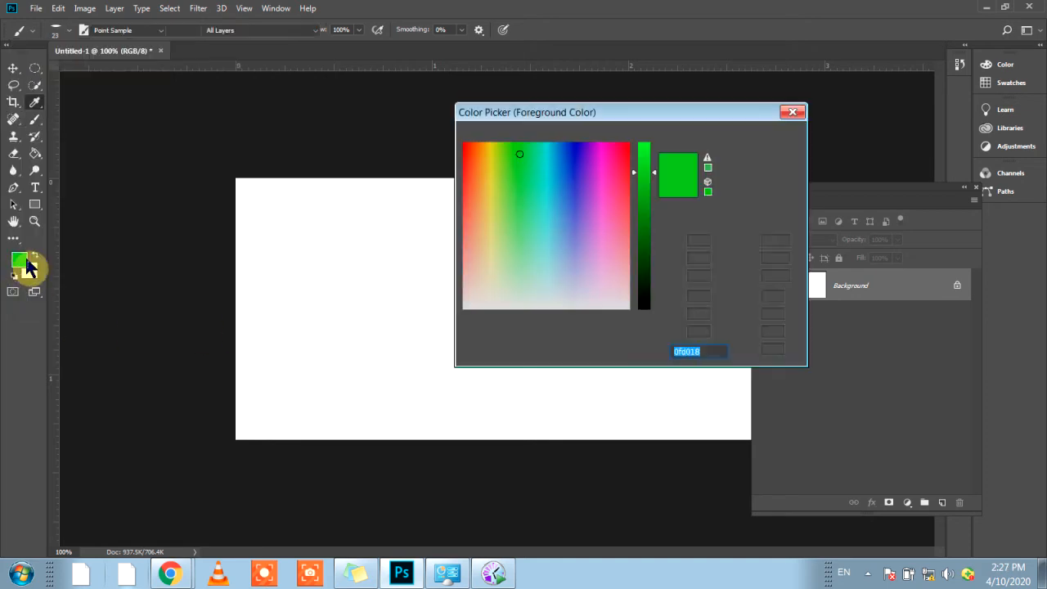
left_click_drag(647, 229, 653, 302)
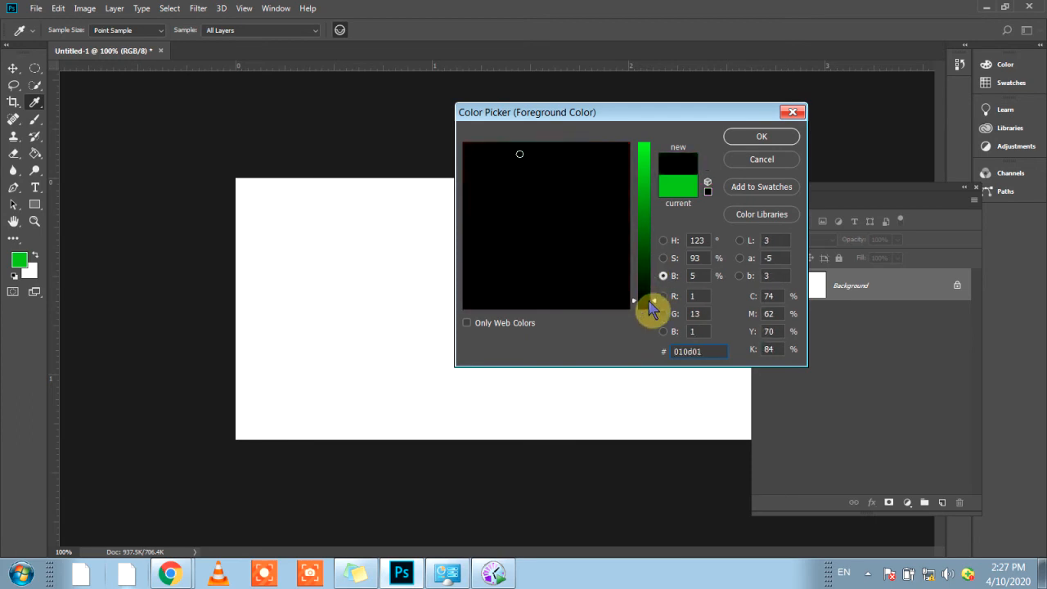
left_click(742, 137)
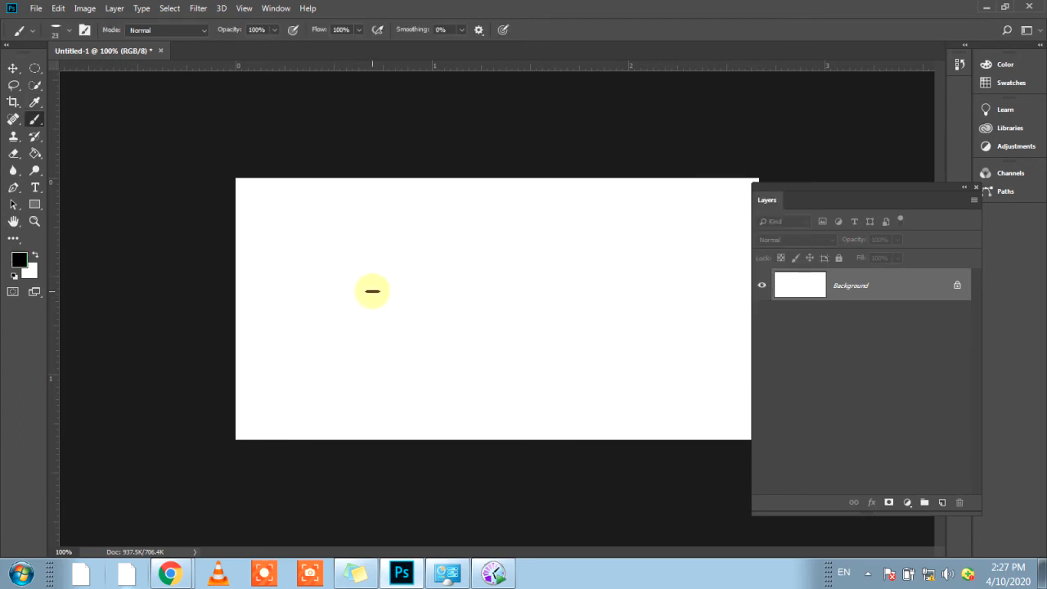
Step: Paint a black wavy stroke with the horizontal tip and another below it with the tip tilted diagonally
mouse_move(372, 291)
left_mouse_down()
mouse_move(395, 261)
mouse_move(539, 258)
mouse_move(573, 226)
left_mouse_up()
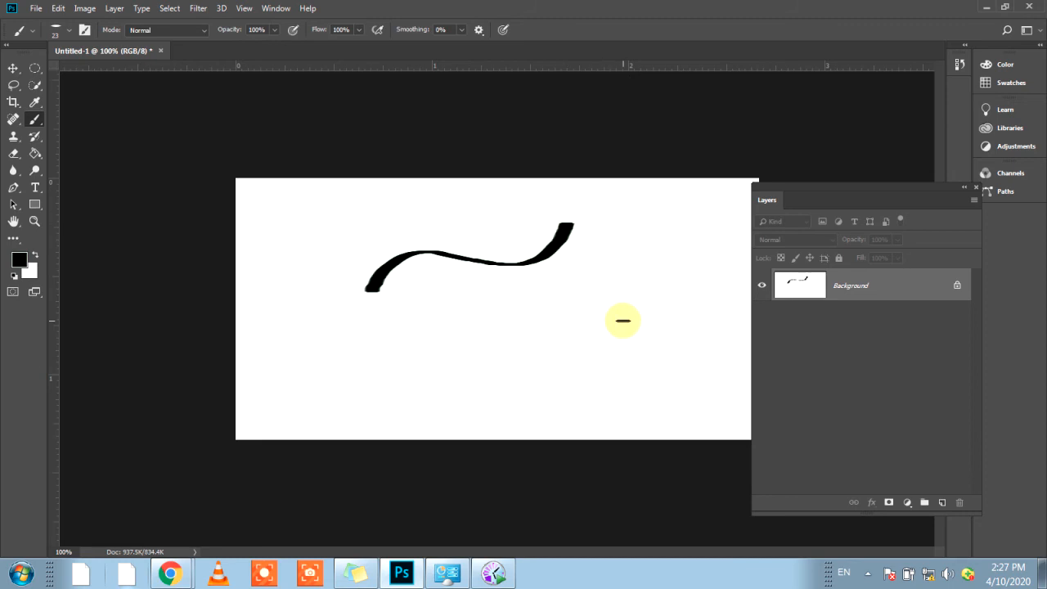
left_click(70, 31)
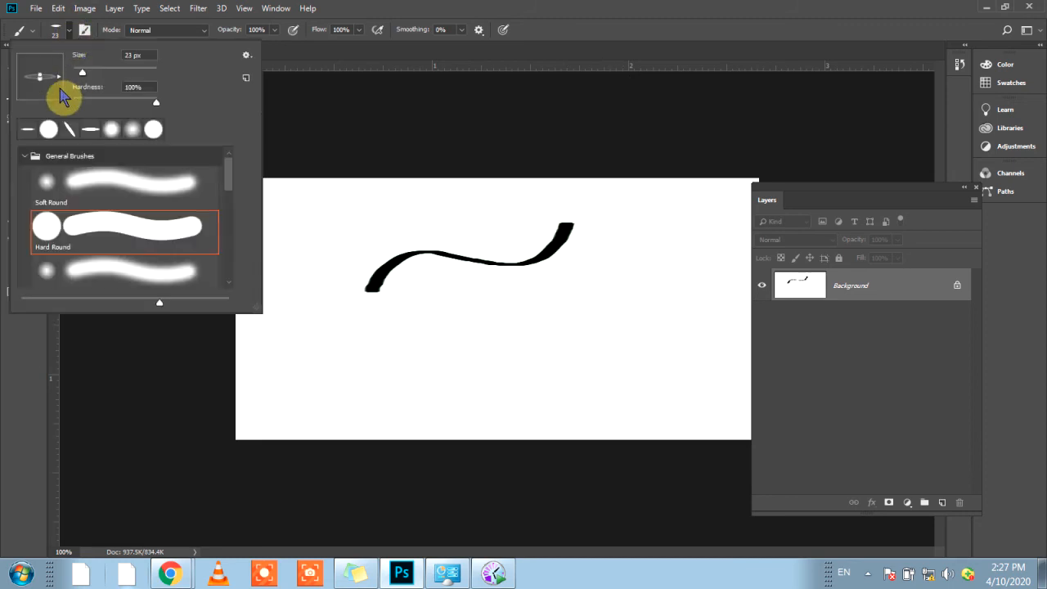
mouse_move(621, 286)
left_mouse_down()
mouse_move(512, 314)
mouse_move(459, 340)
mouse_move(452, 374)
left_mouse_up()
Step: Make the tilted elliptical brush tip rounder and paint black wavy strokes at the canvas's upper left and lower center
left_click(70, 31)
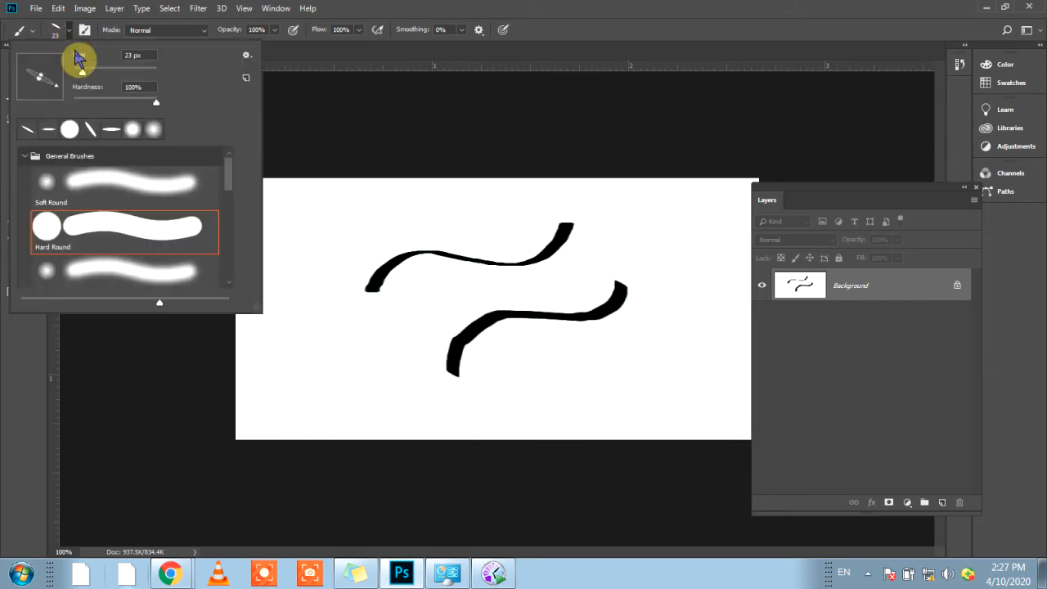
left_click_drag(39, 88, 398, 195)
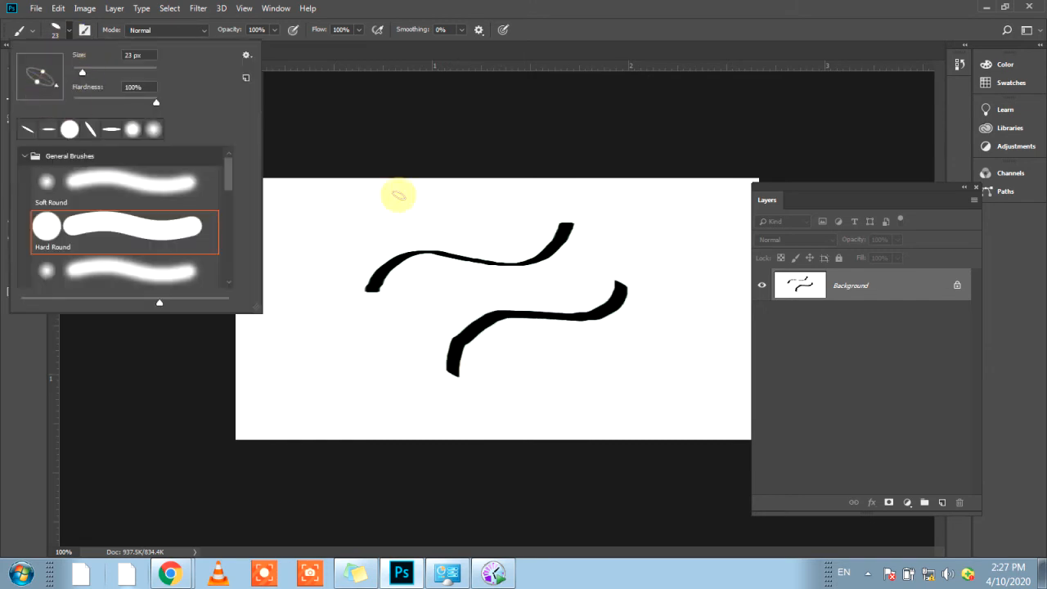
left_click(291, 255)
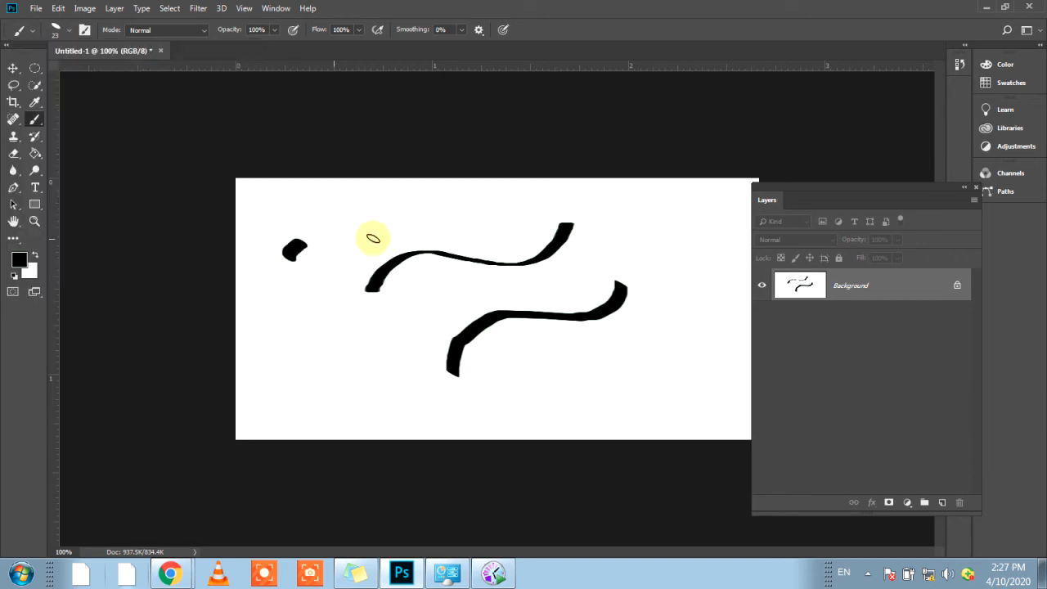
left_click_drag(603, 377, 460, 411)
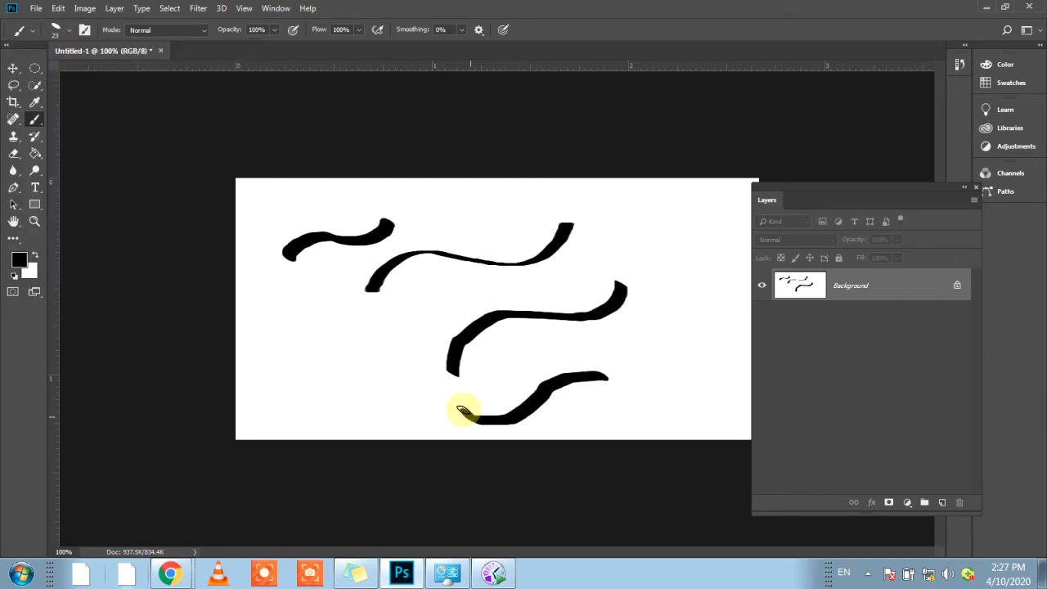
Step: Paint black zigzag strokes down the left and right sides of the canvas and switch to the Move tool
mouse_move(275, 323)
left_mouse_down()
mouse_move(357, 335)
mouse_move(300, 444)
left_mouse_up()
mouse_move(720, 201)
left_mouse_down()
mouse_move(608, 253)
mouse_move(741, 325)
mouse_move(687, 395)
left_mouse_up()
left_click(18, 72)
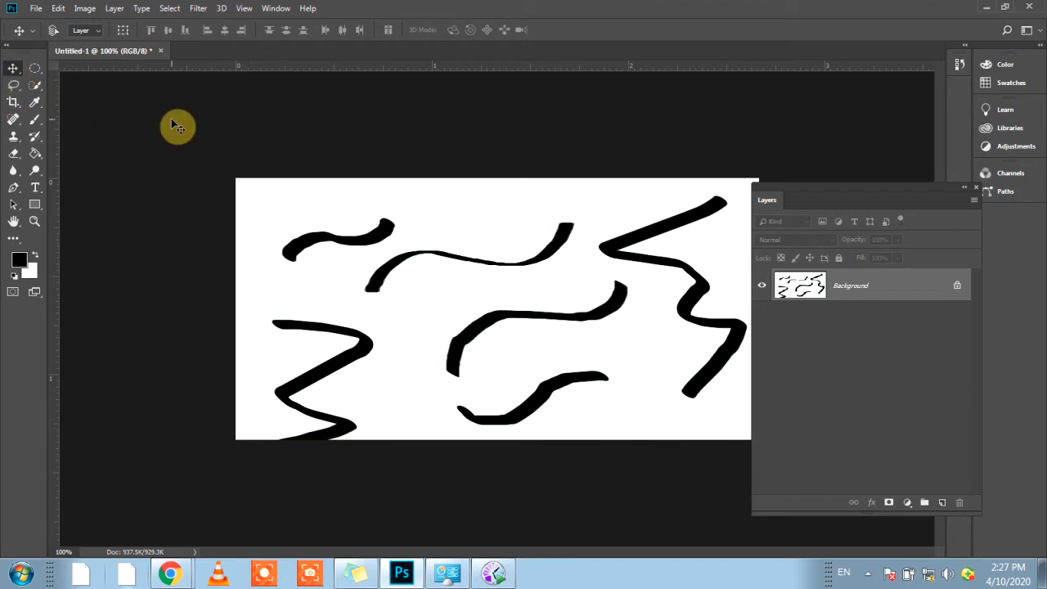
Step: Unlock the Background layer and delete its entire contents to leave the canvas transparent
key("ctrl+a")
key("shift+F5")
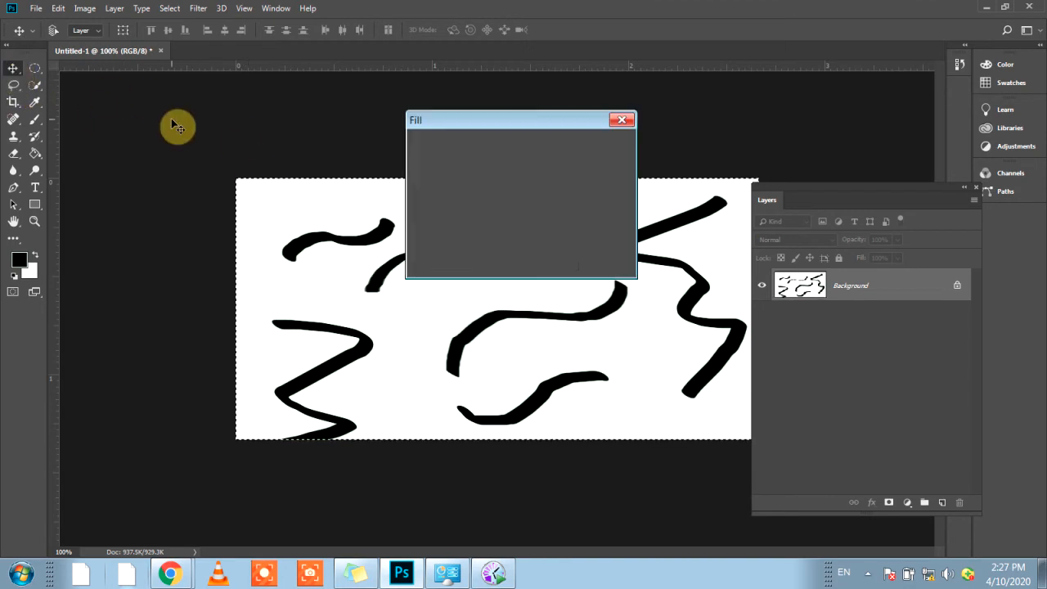
left_click(609, 144)
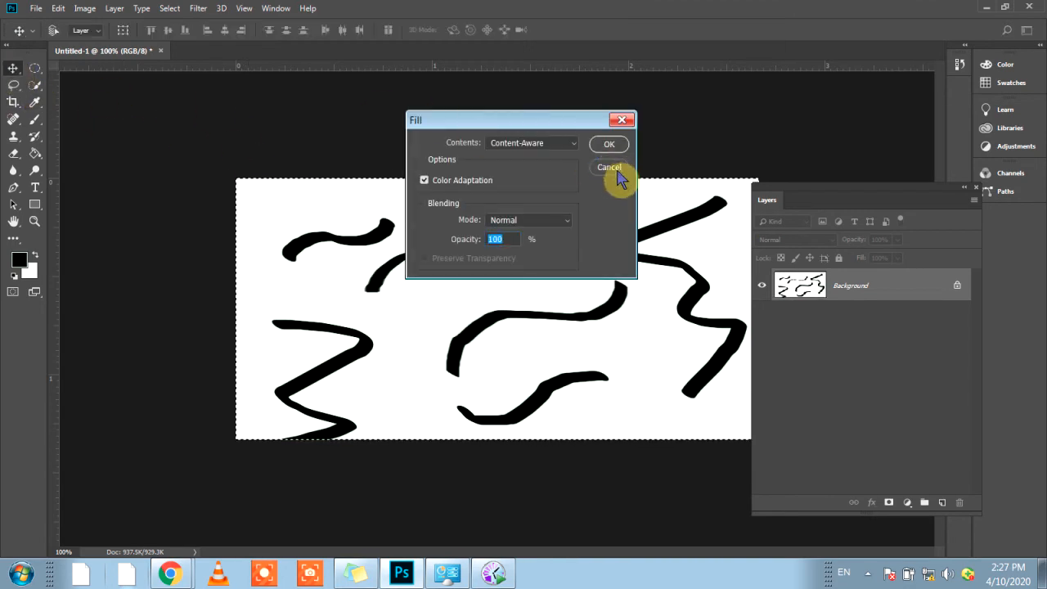
left_click(959, 288)
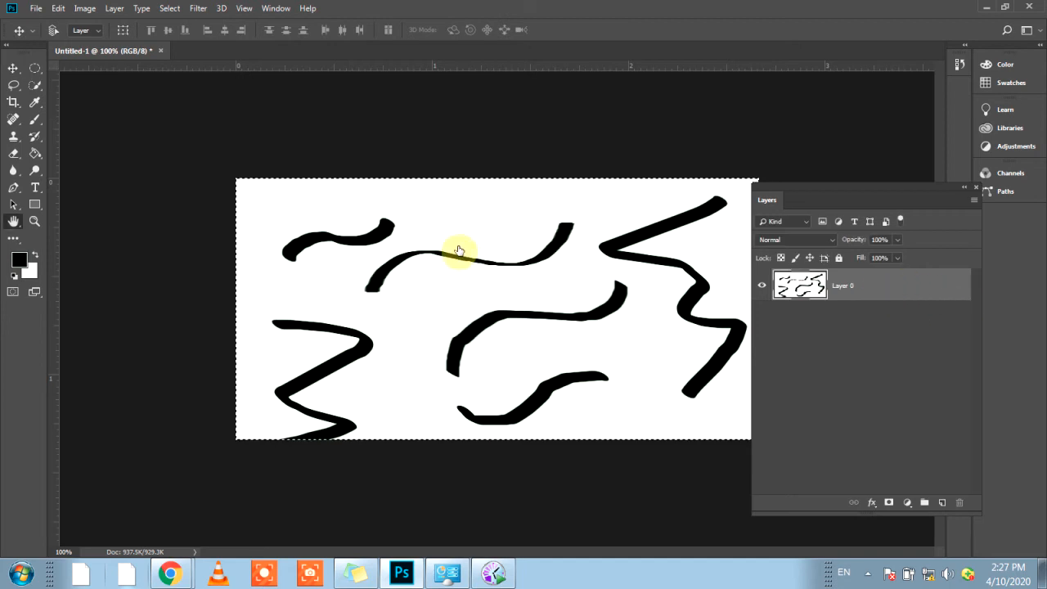
left_click(933, 130)
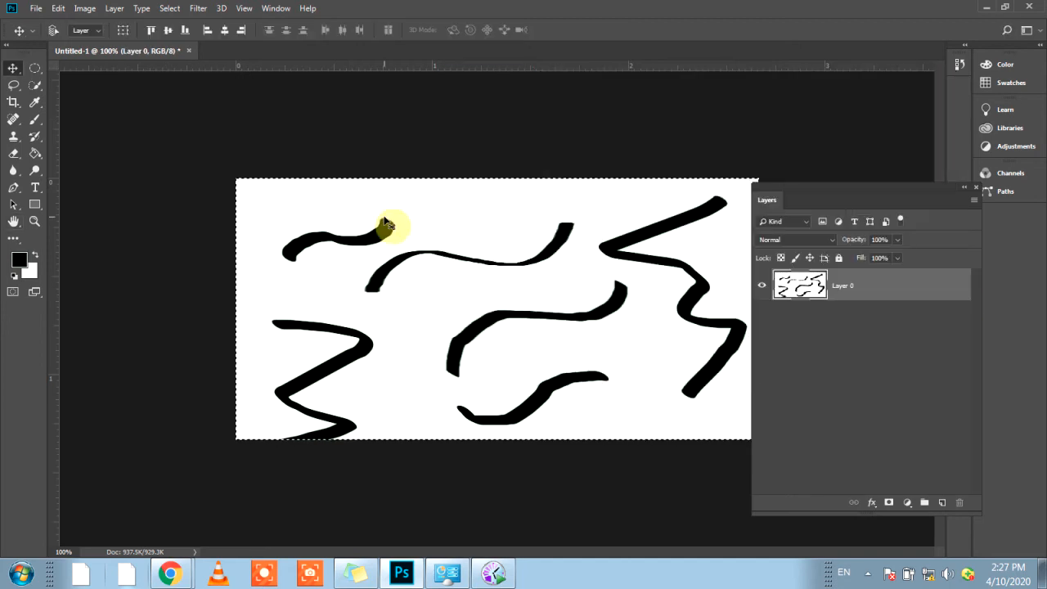
key("Delete")
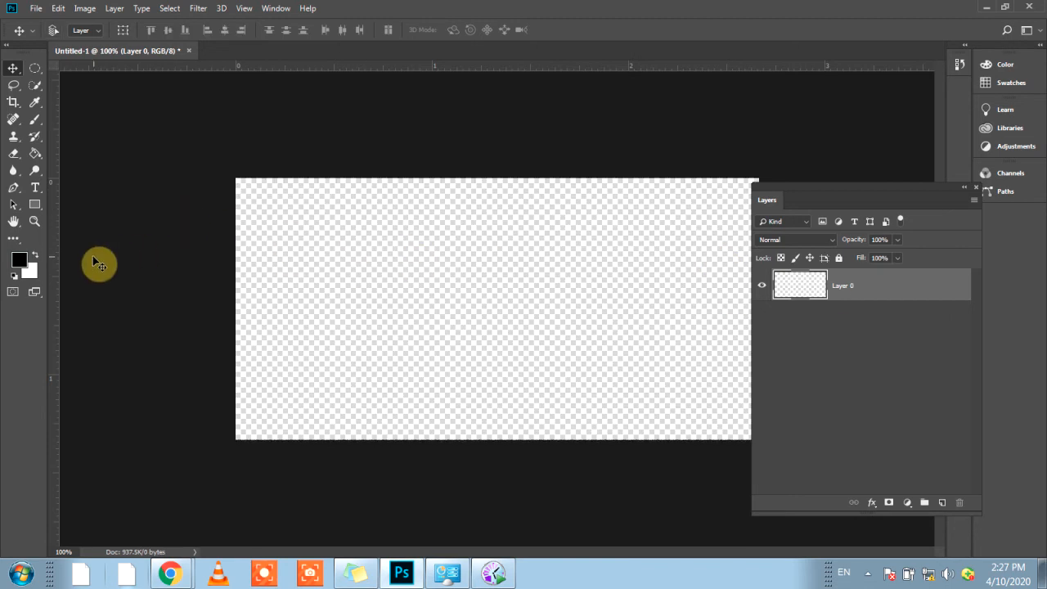
Step: Set the foreground color to pale beige #e1dad4 and fill the empty layer with it
left_click(19, 261)
left_click_drag(643, 199, 645, 163)
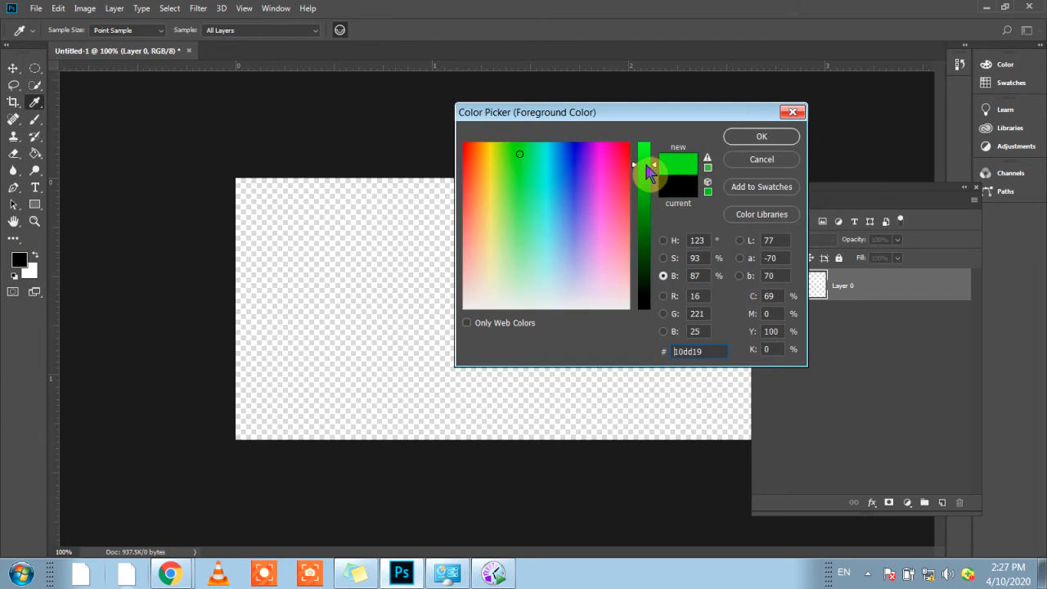
left_click_drag(475, 282, 476, 298)
left_click(761, 136)
key("v")
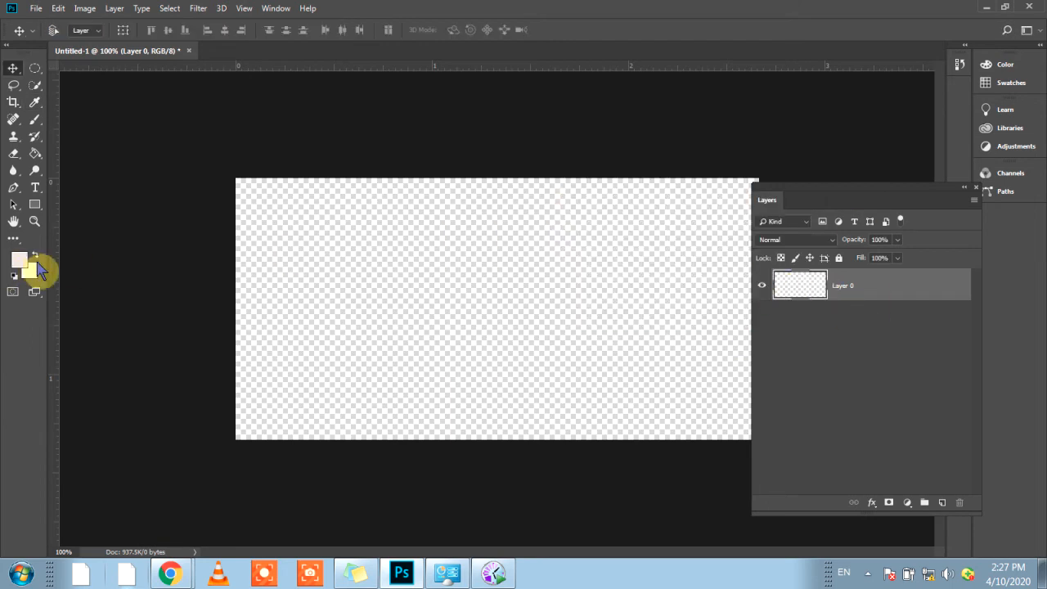
key("alt+BackSpace")
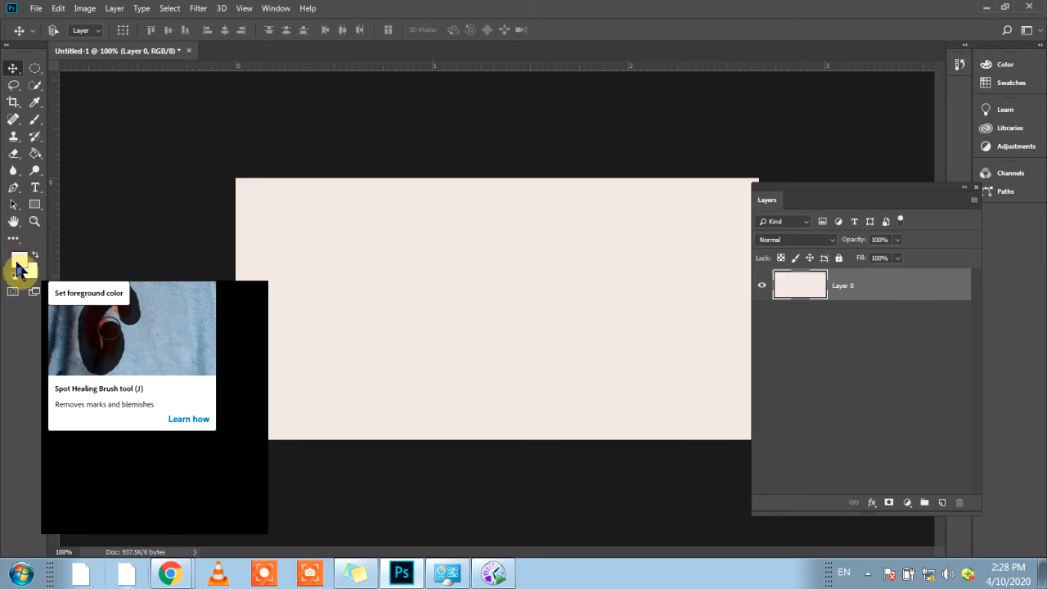
Step: Set the background color to magenta #df1df6 and fill the layer with it
left_click(28, 271)
left_click(600, 160)
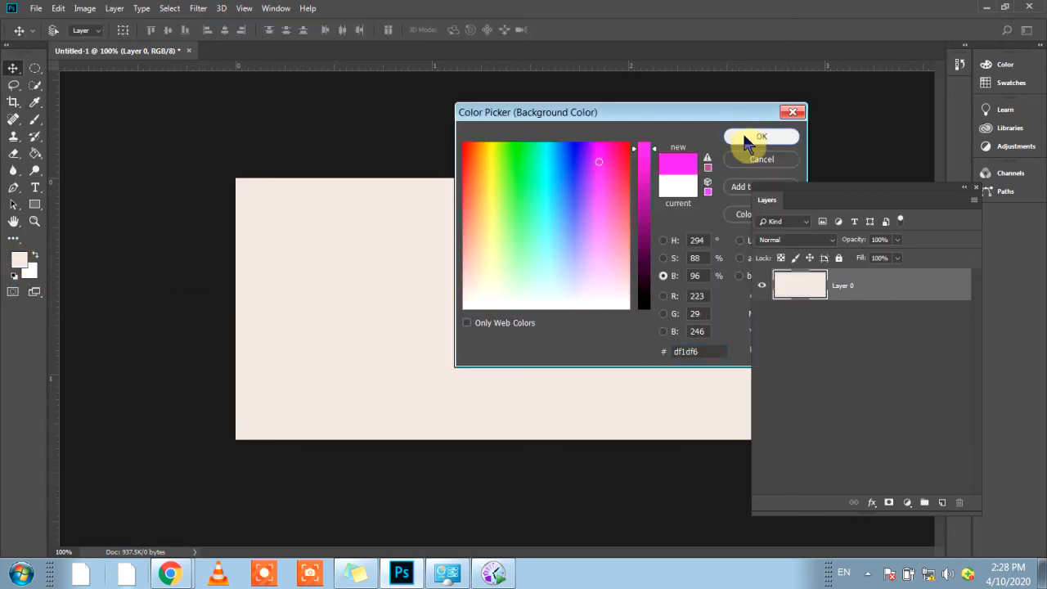
left_click(749, 140)
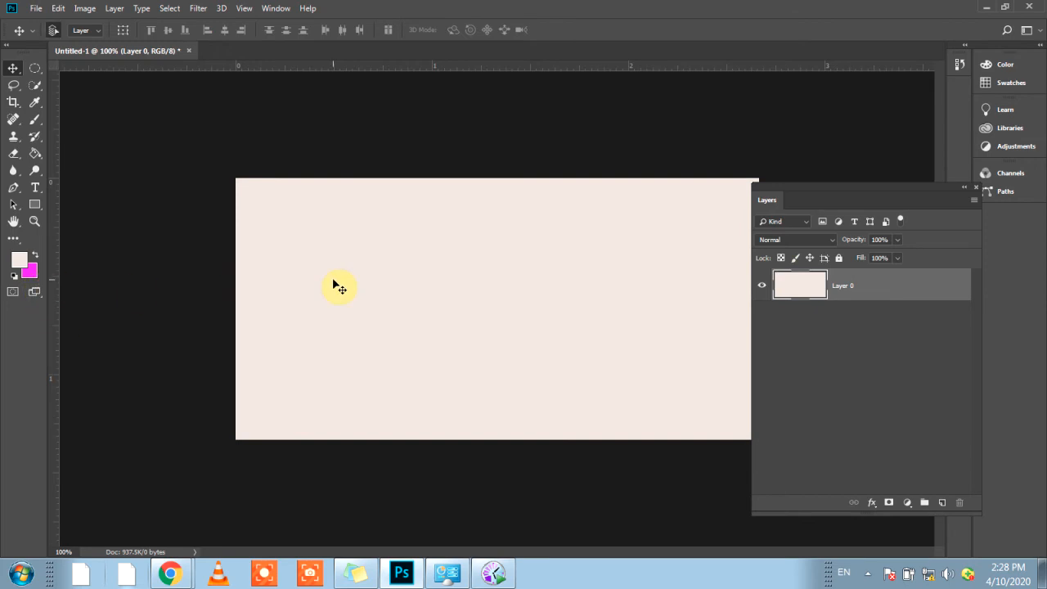
key("ctrl+BackSpace")
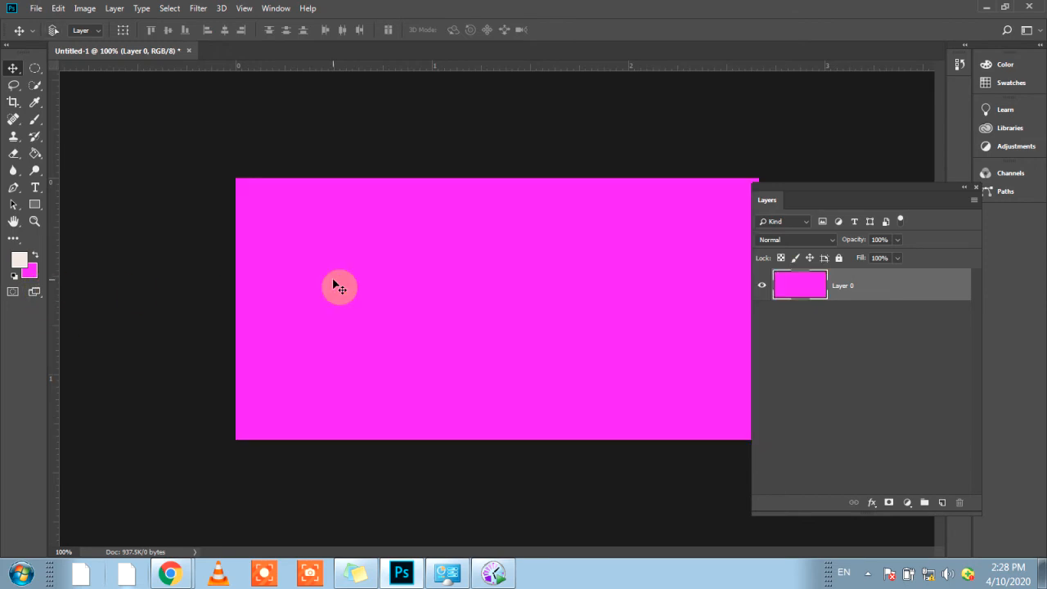
Step: Alternate the layer's fill between the foreground and background colors, ending on pale beige
key("alt+BackSpace")
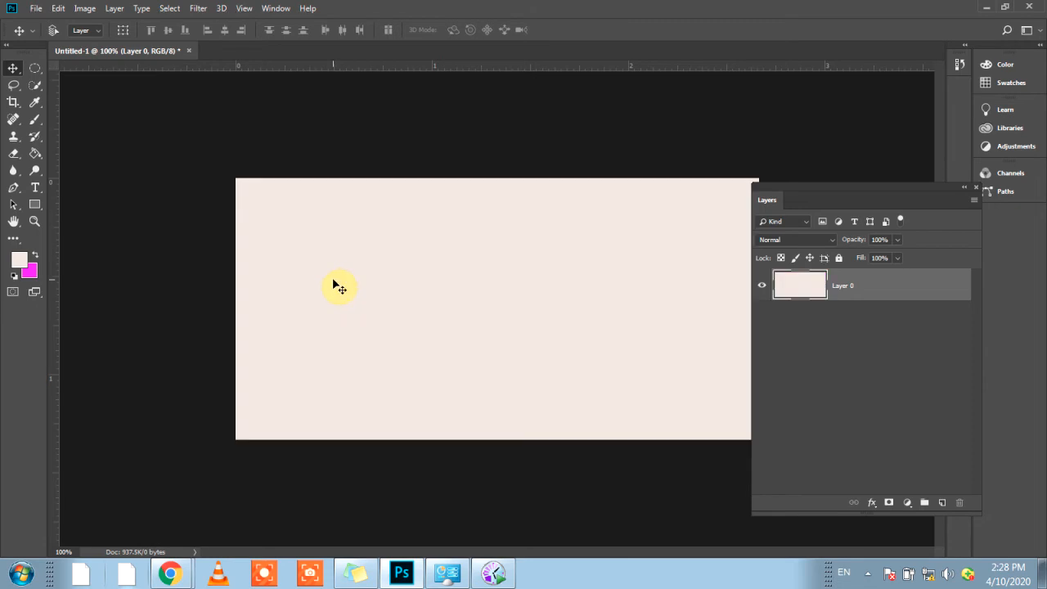
key("ctrl")
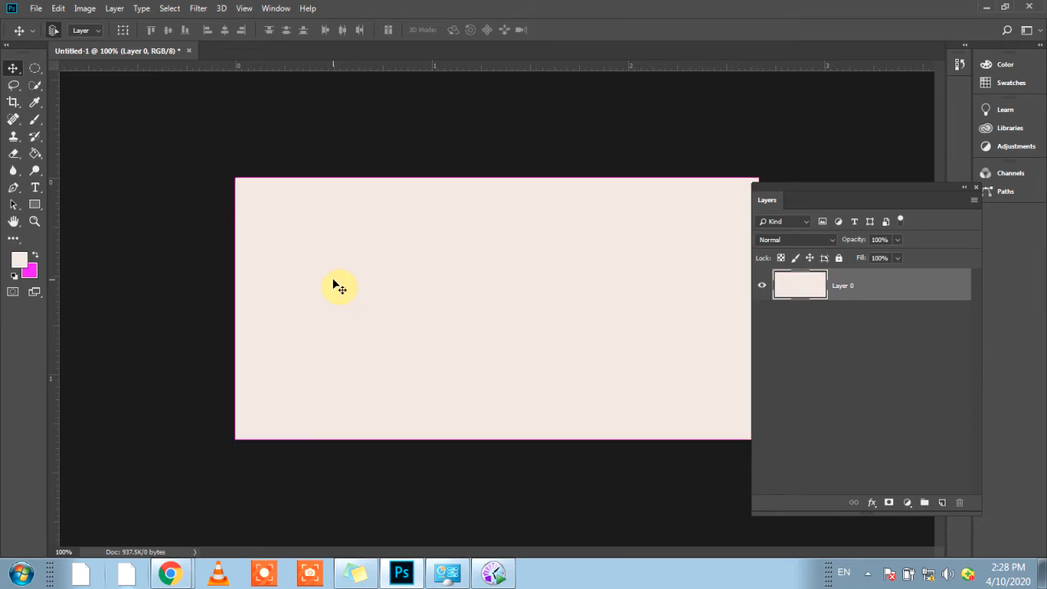
key("ctrl+BackSpace")
key("alt+BackSpace")
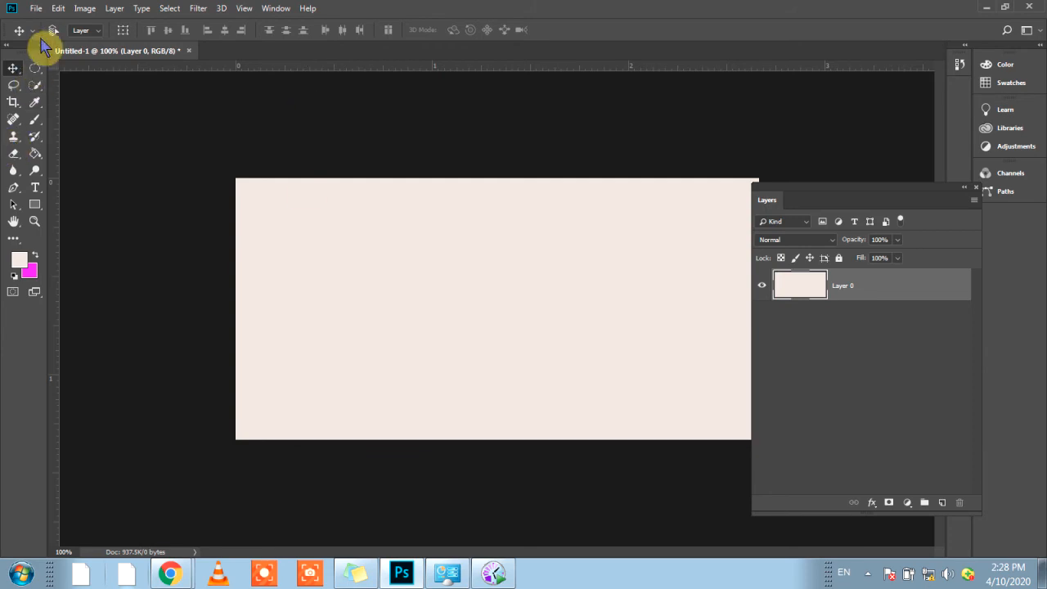
Step: Activate the Brush tool and choose the KYLE Ultimate Inking Thick 'n Thin preset from Wet Media Brushes
right_click(33, 116)
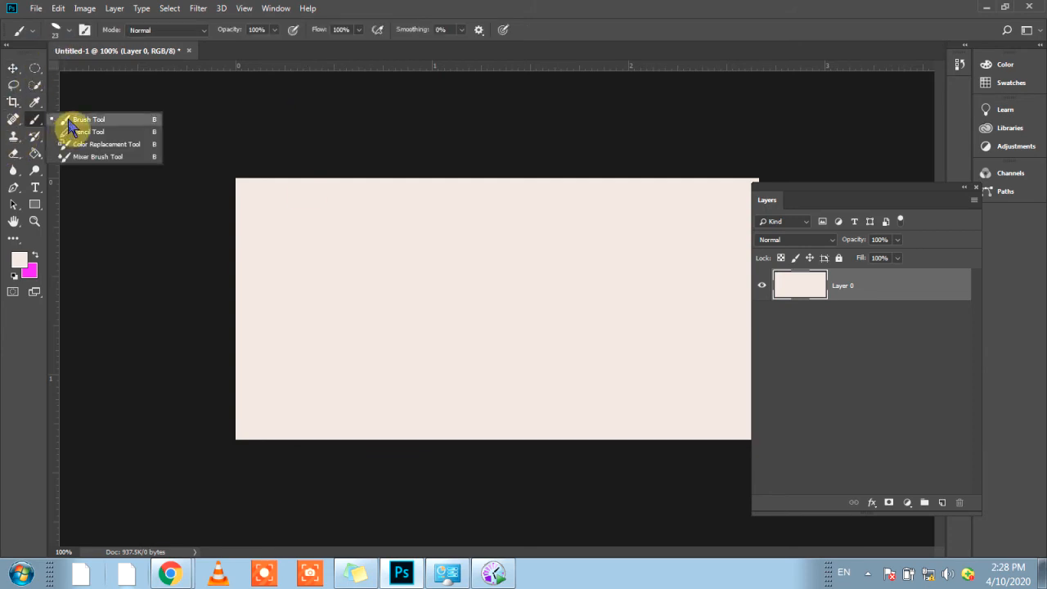
left_click(69, 120)
left_click(65, 39)
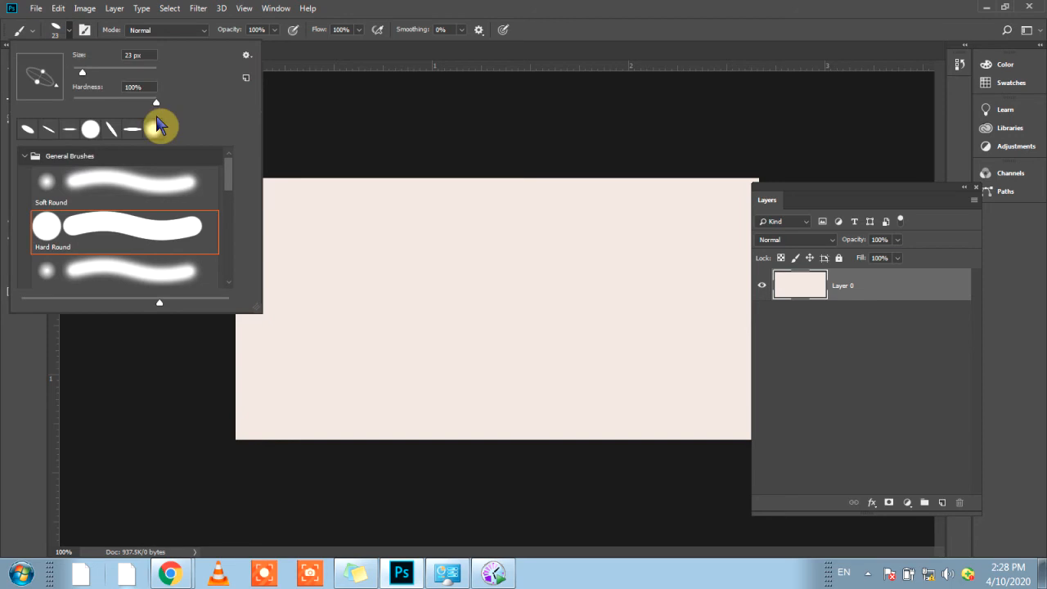
left_click(25, 157)
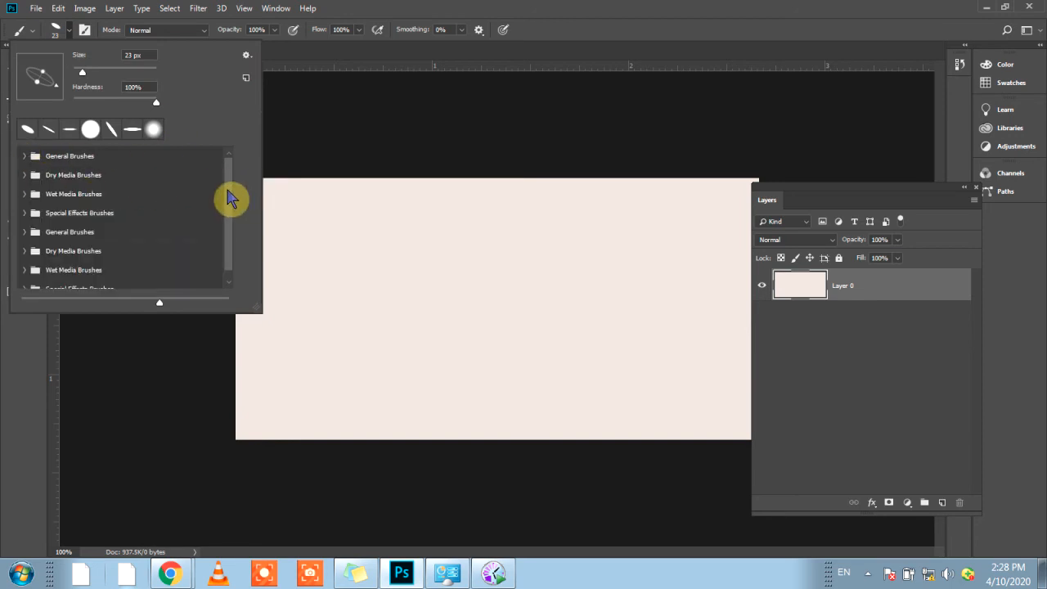
left_click(25, 175)
mouse_move(229, 206)
left_mouse_down()
mouse_move(236, 248)
mouse_move(233, 230)
left_mouse_up()
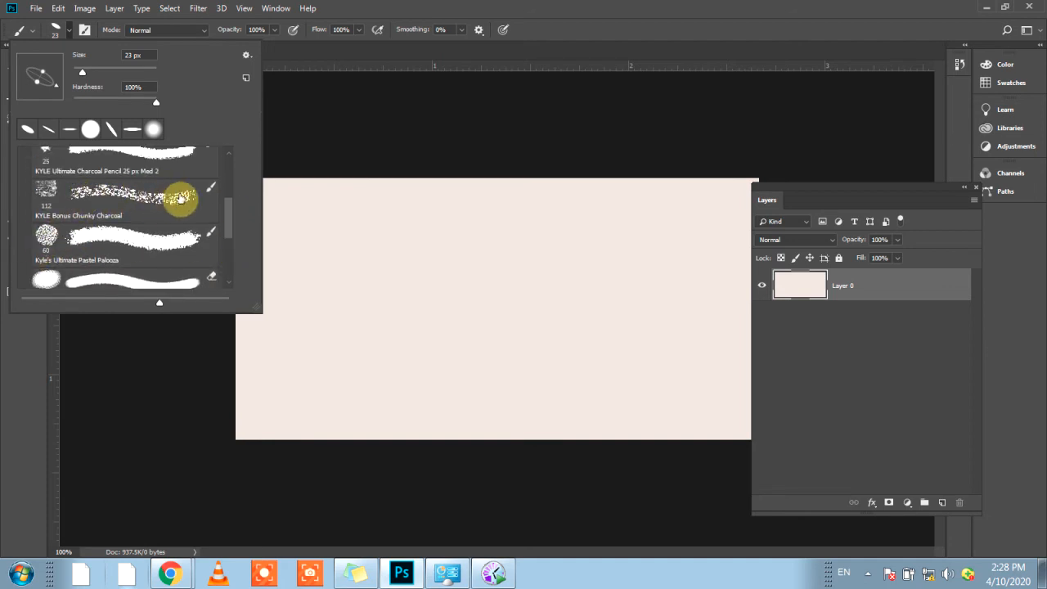
mouse_move(229, 219)
left_mouse_down()
mouse_move(234, 234)
mouse_move(231, 186)
mouse_move(82, 171)
left_mouse_up()
left_click(25, 174)
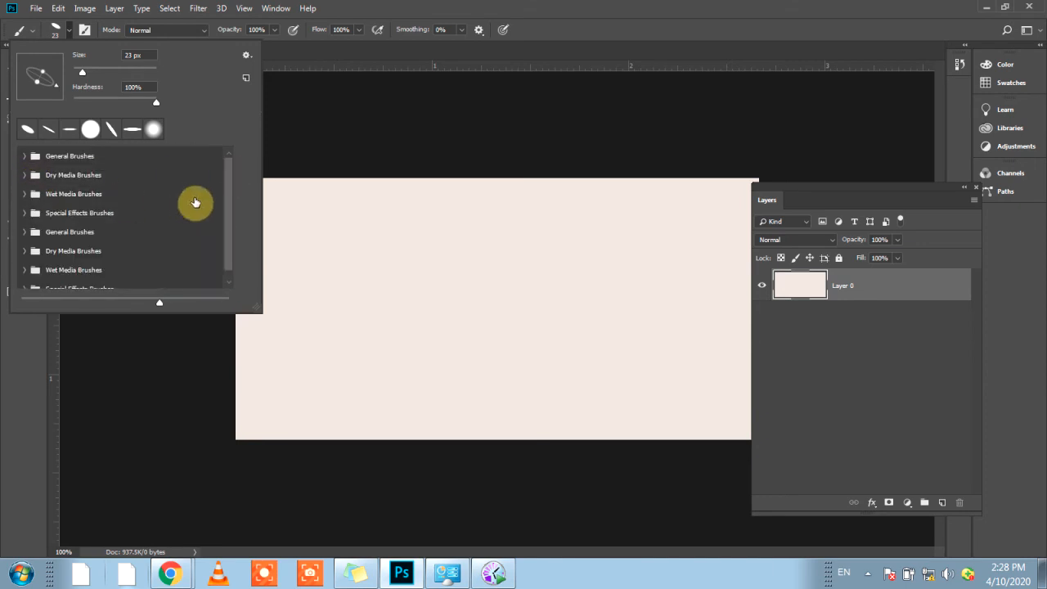
left_click(24, 194)
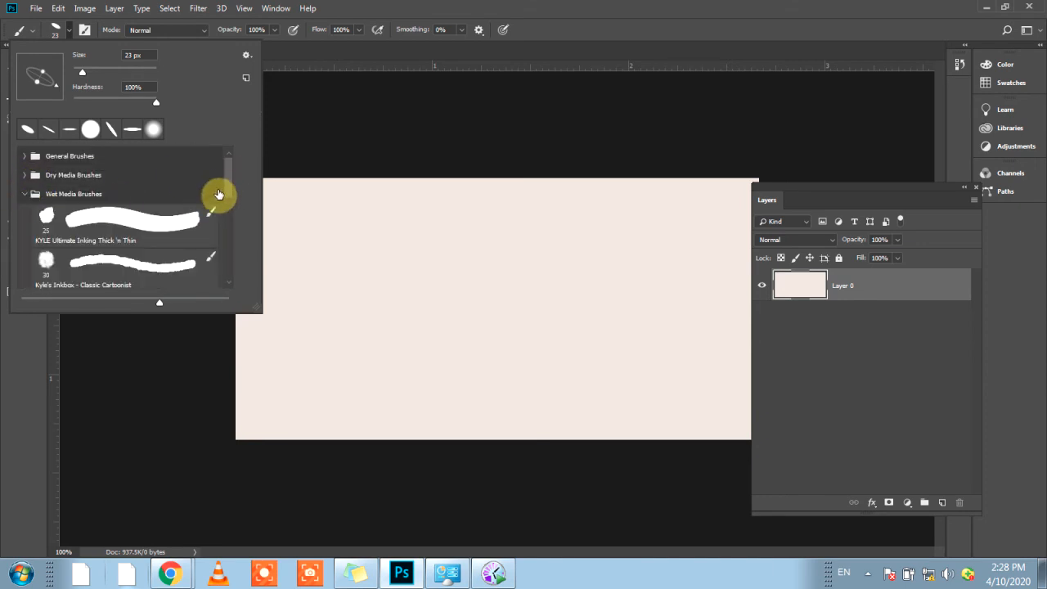
left_click(48, 219)
left_click(432, 11)
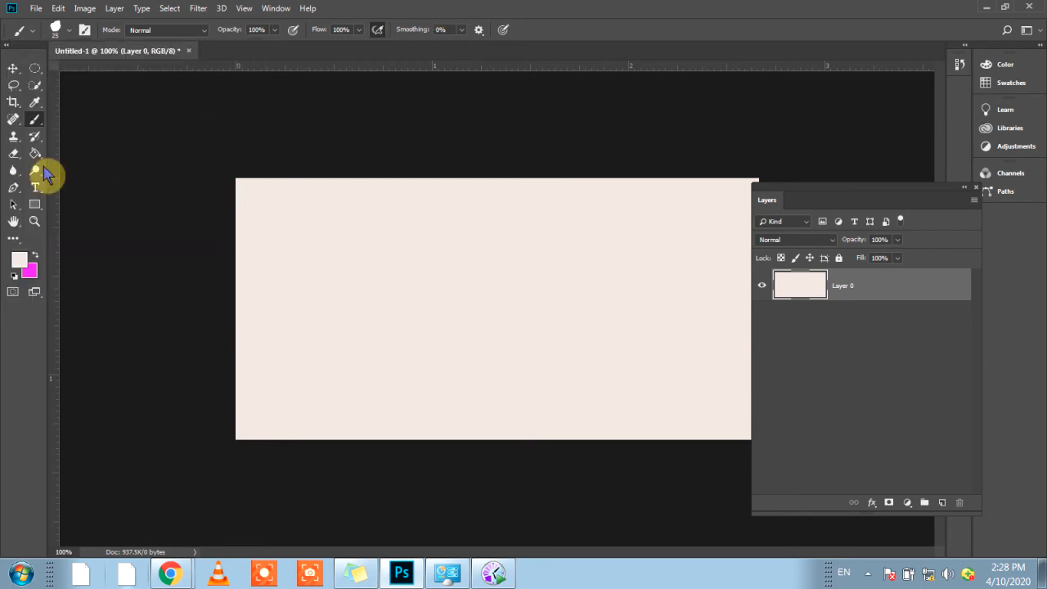
Step: Change the foreground color to bright green
left_click(18, 259)
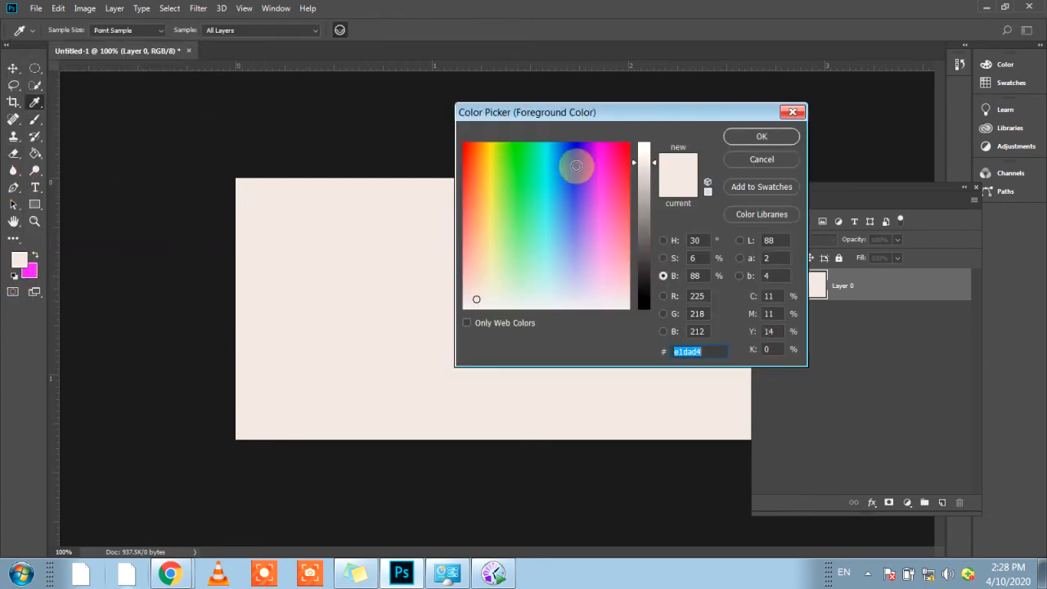
left_click(520, 150)
left_click(762, 136)
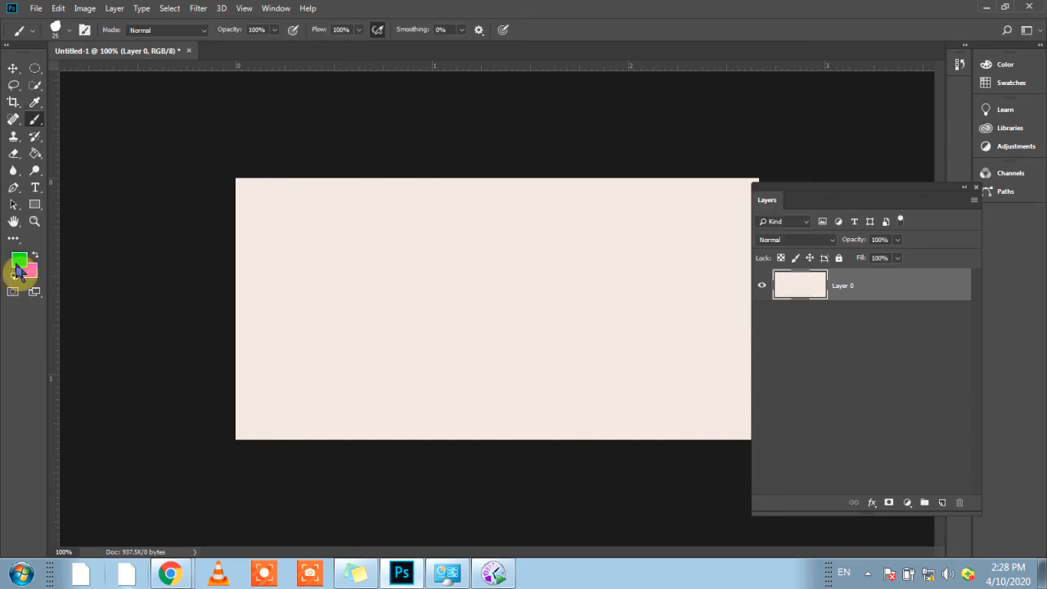
Step: Set the background color to dark green #0c8e15 and paint a wavy bright green stroke across the canvas's upper middle
left_click(29, 270)
left_click(520, 156)
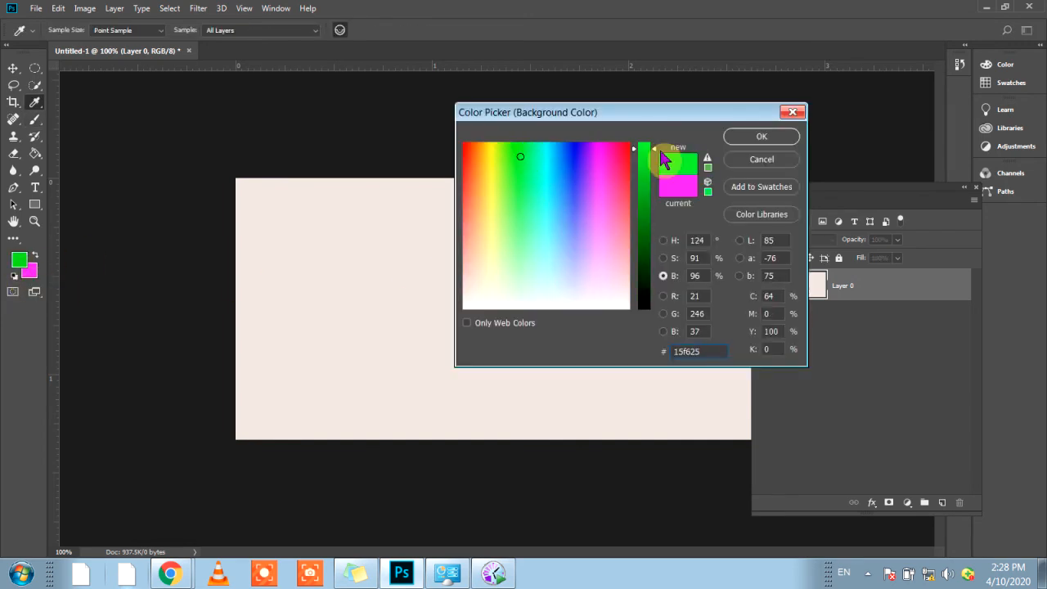
left_click_drag(645, 152, 655, 206)
left_click(728, 138)
key("b")
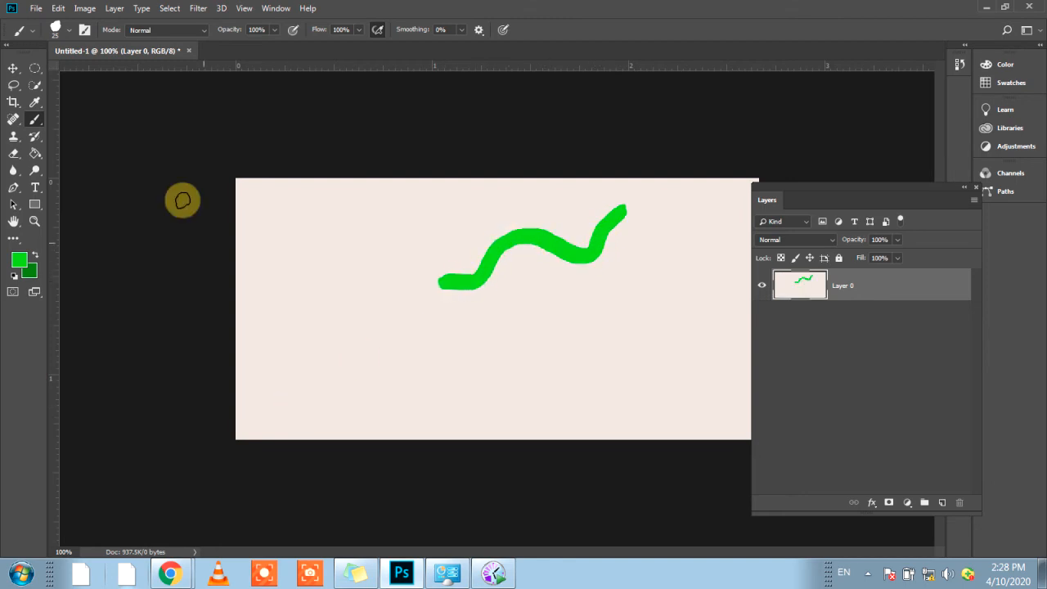
Step: Choose the Kyle's Impressionist Blender 1 preset and smudge the lower bend near the green stroke's right end
left_click(69, 31)
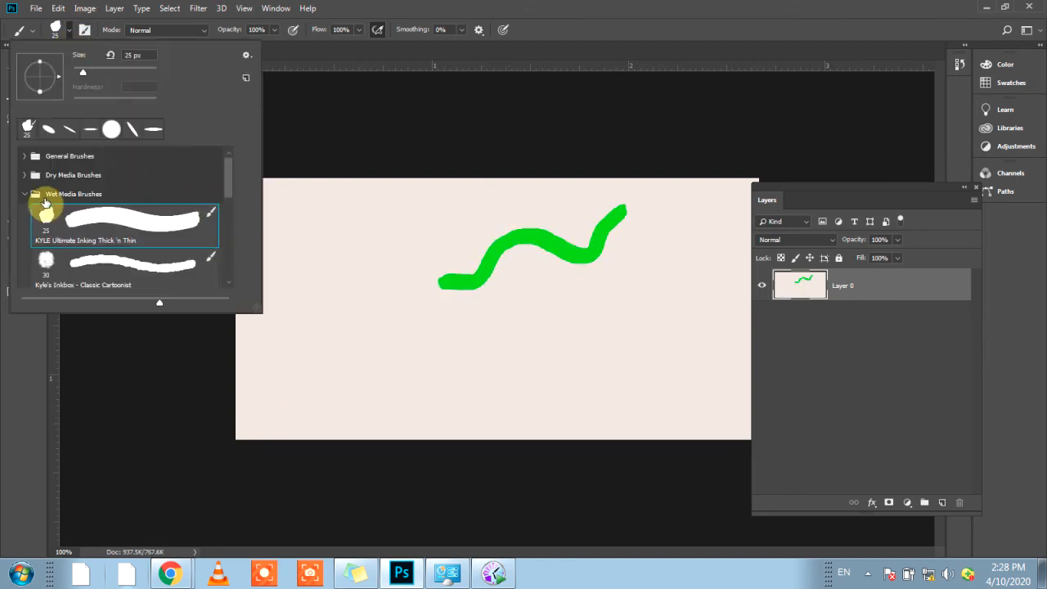
scroll(227, 246, "down", 10)
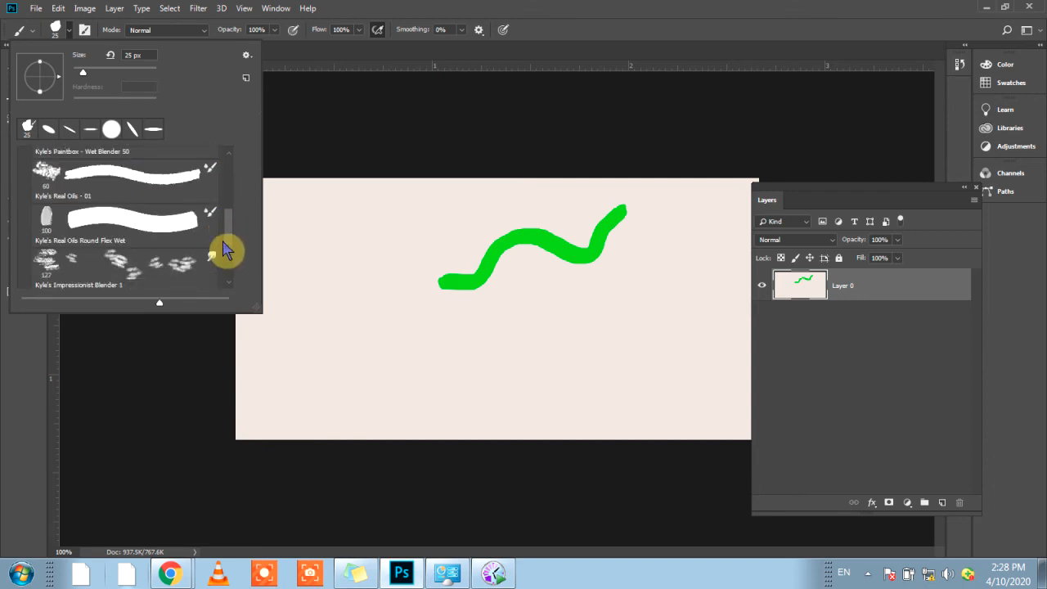
left_click(213, 242)
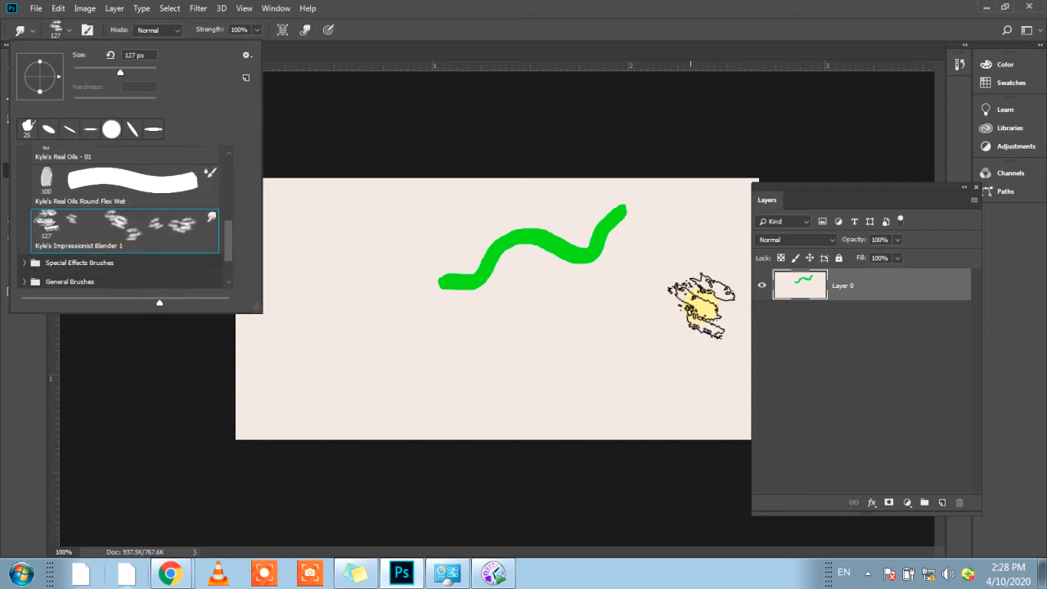
left_click(655, 304)
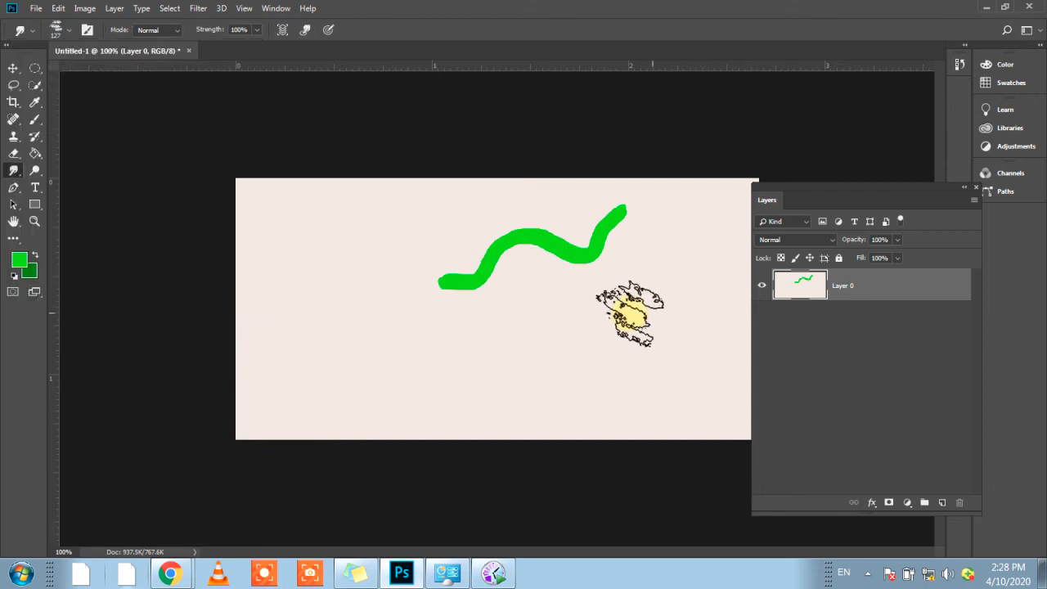
Step: Collapse the Wet Media Brushes group and browse the spatter presets in Special Effects Brushes
left_click(70, 32)
scroll(217, 204, "up", 5)
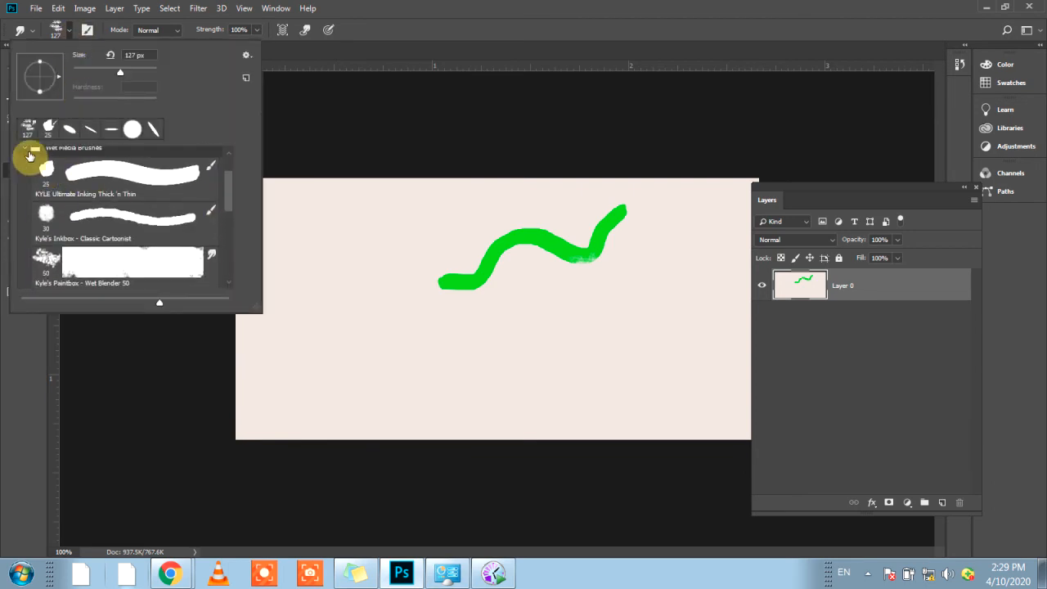
left_click(29, 152)
left_click(24, 151)
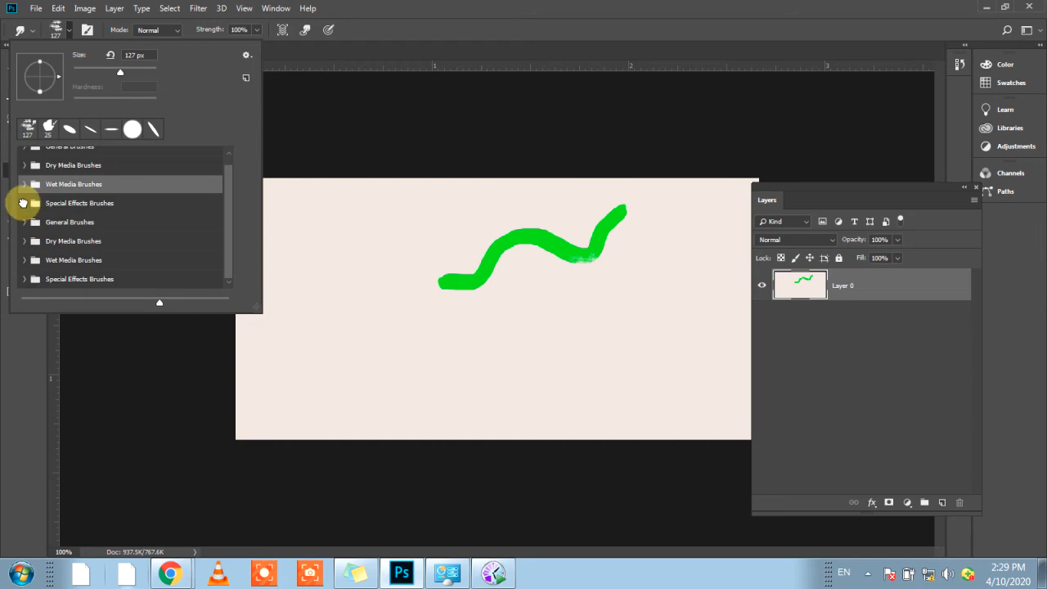
left_click(24, 203)
mouse_move(225, 176)
left_mouse_down()
mouse_move(225, 214)
mouse_move(225, 197)
left_mouse_up()
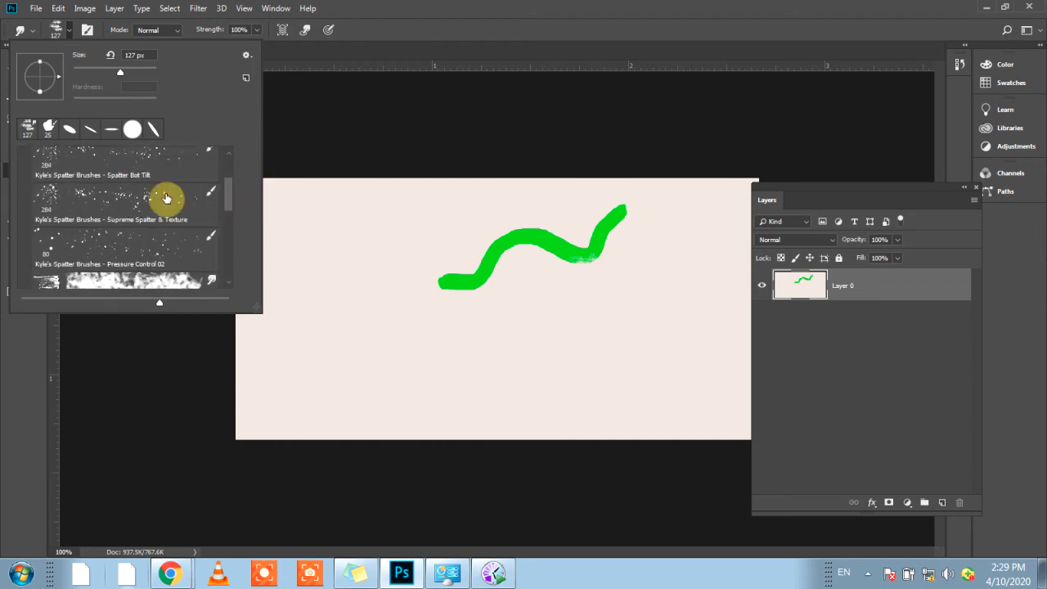
left_click(792, 294)
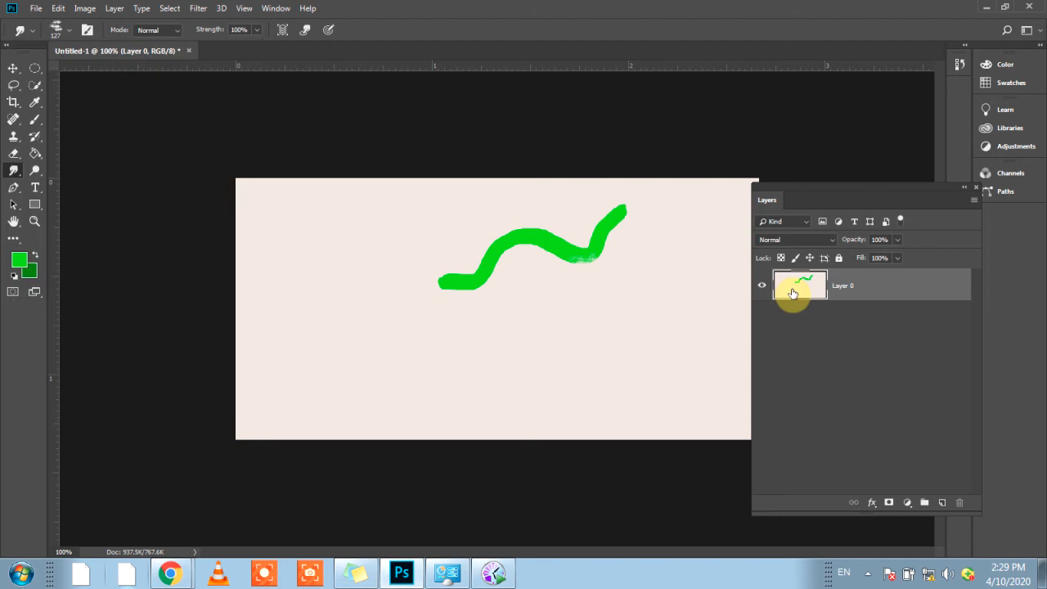
Step: Set the background color to near-black green #021904 and fill Layer 0 with it
left_click(26, 275)
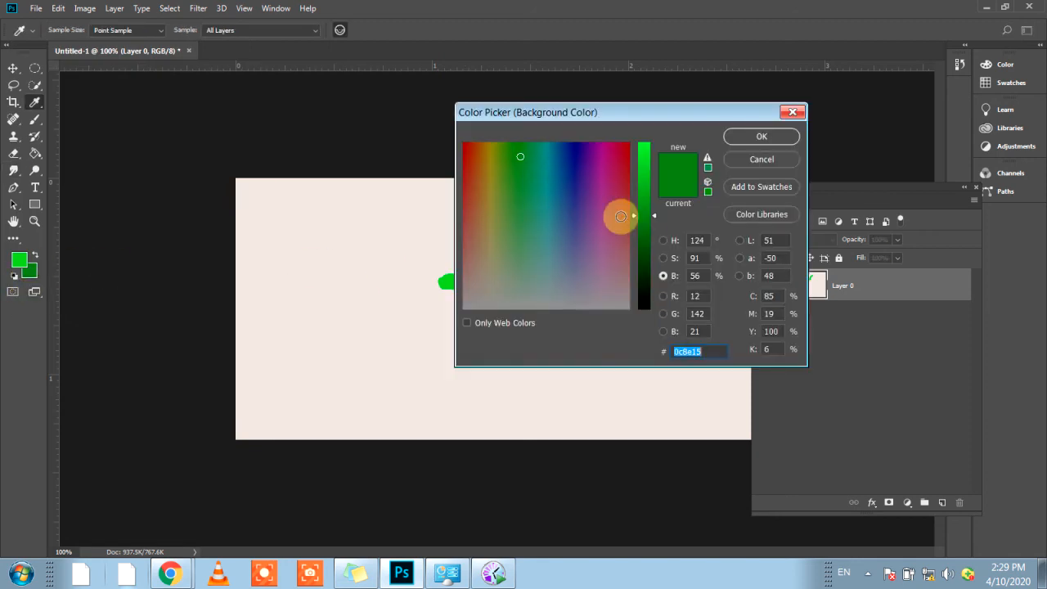
left_click_drag(639, 229, 638, 306)
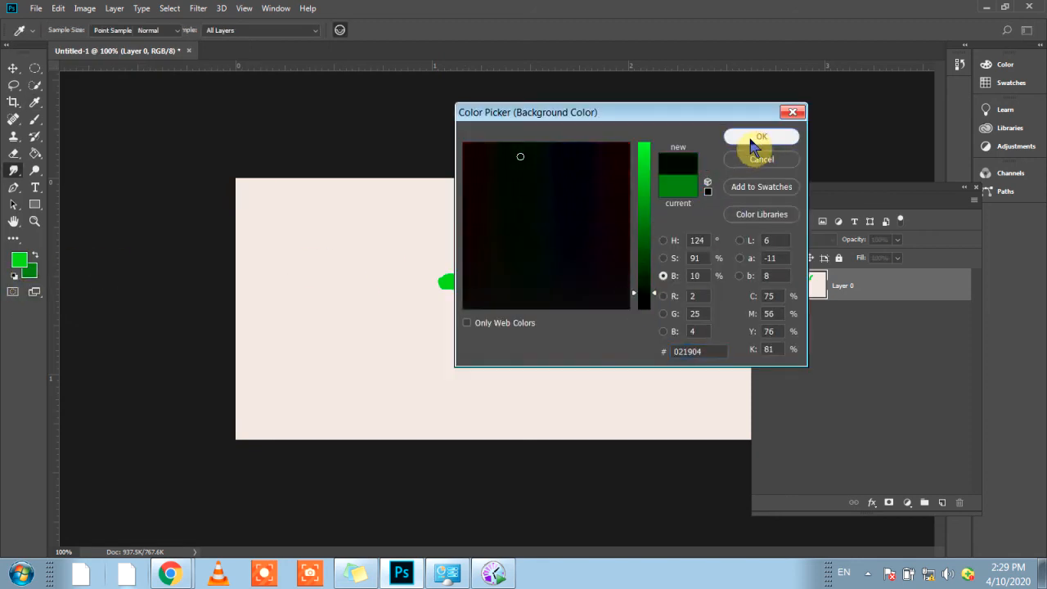
left_click(769, 136)
key("ctrl+BackSpace")
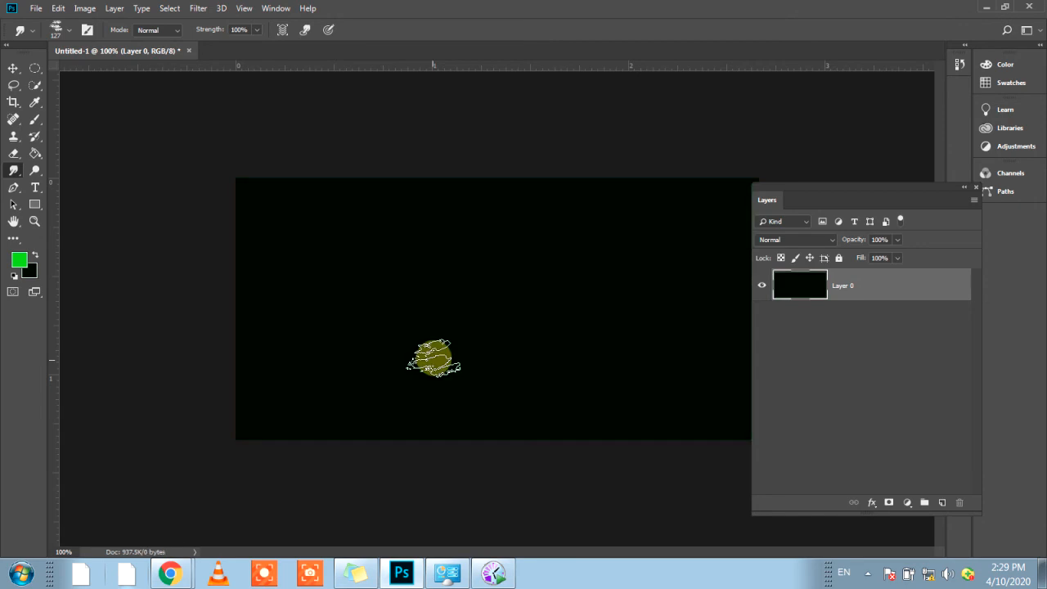
Step: Brighten the foreground green to #0cf517
left_click(19, 260)
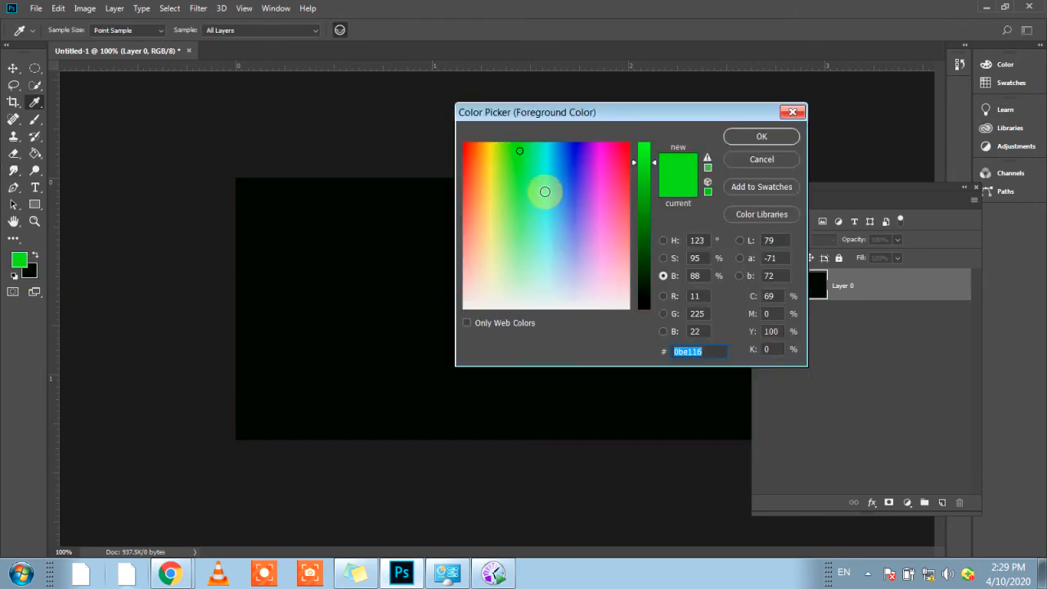
left_click_drag(655, 168, 656, 158)
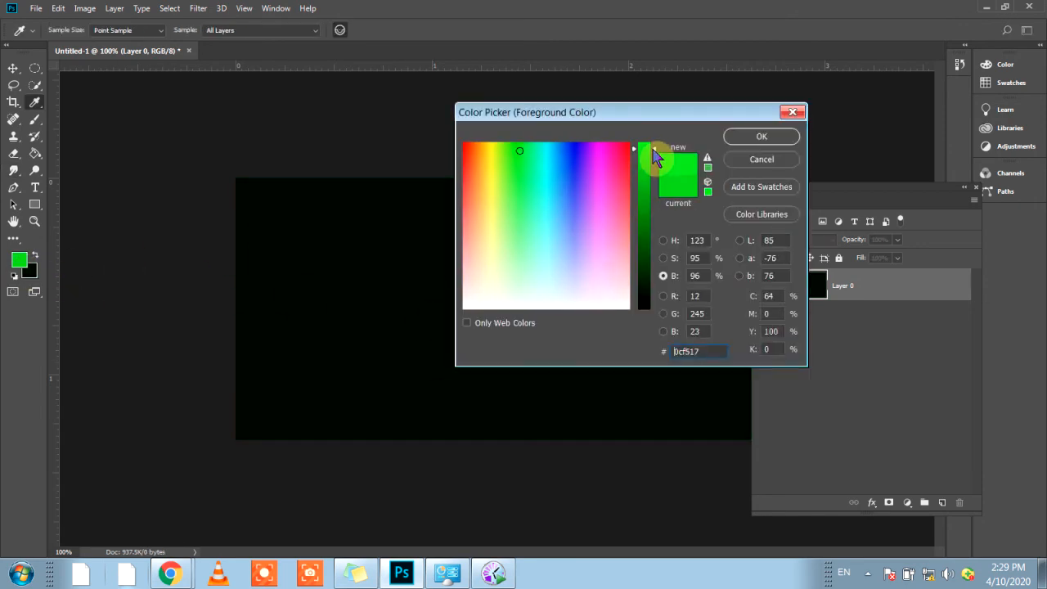
left_click(779, 137)
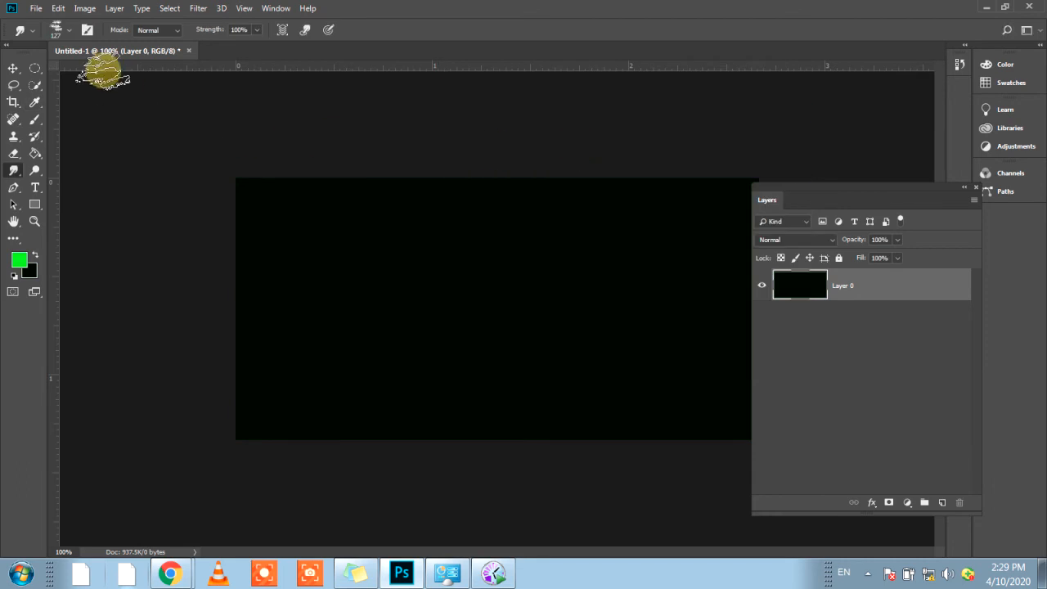
Step: Choose the Kyle's Spatter Brushes - Supreme Spatter & Texture preset, paint bright green spatter across the canvas, and undo it
left_click(57, 30)
left_click(119, 215)
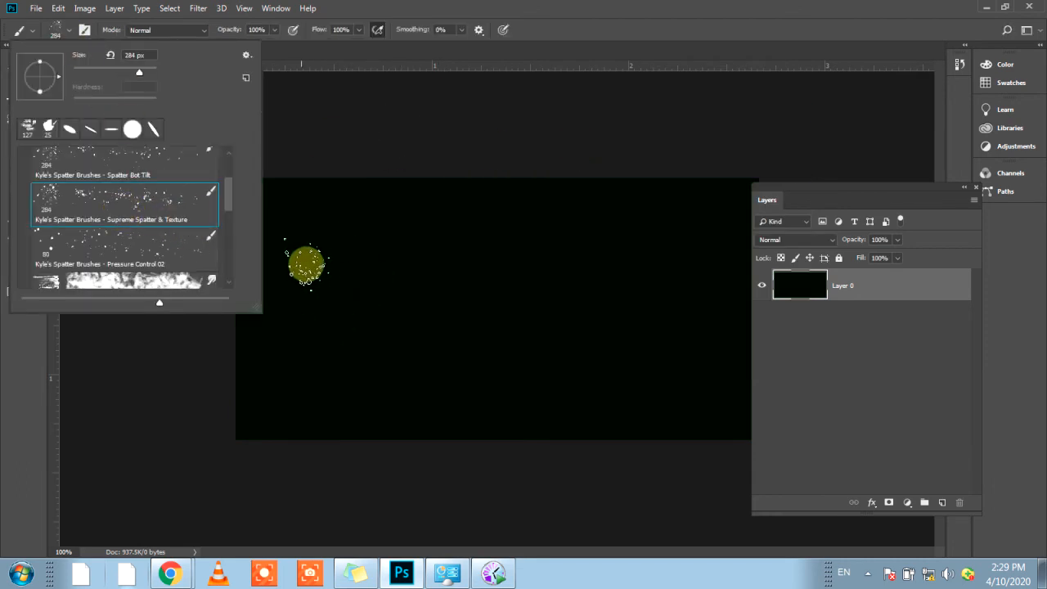
left_click(306, 259)
mouse_move(306, 259)
left_mouse_down()
mouse_move(327, 232)
mouse_move(407, 212)
mouse_move(490, 222)
mouse_move(509, 255)
mouse_move(573, 297)
mouse_move(620, 261)
mouse_move(682, 314)
mouse_move(691, 361)
mouse_move(412, 383)
mouse_move(294, 423)
mouse_move(434, 482)
left_mouse_up()
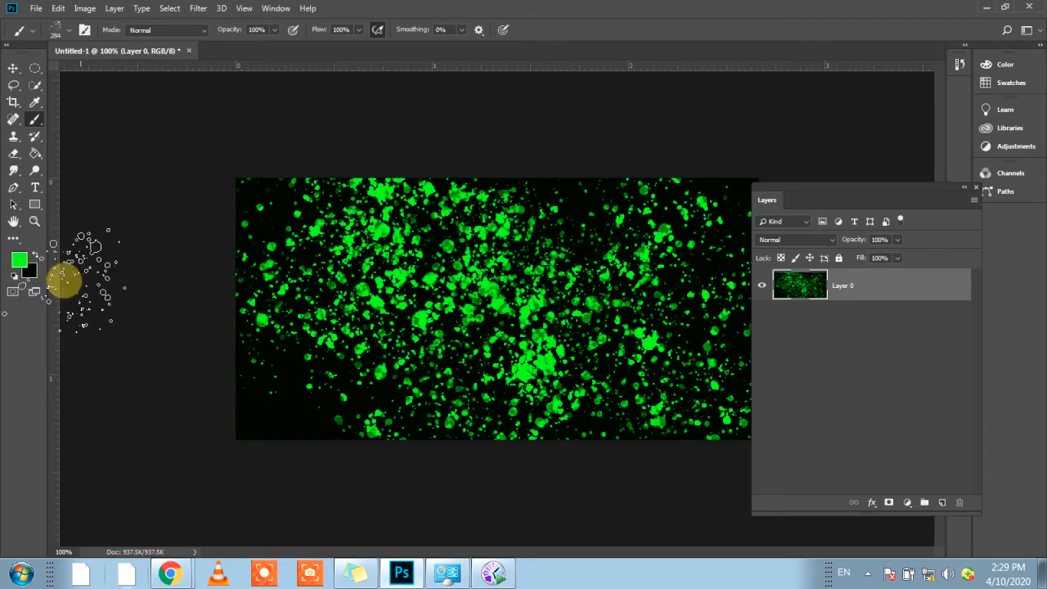
key("ctrl+z")
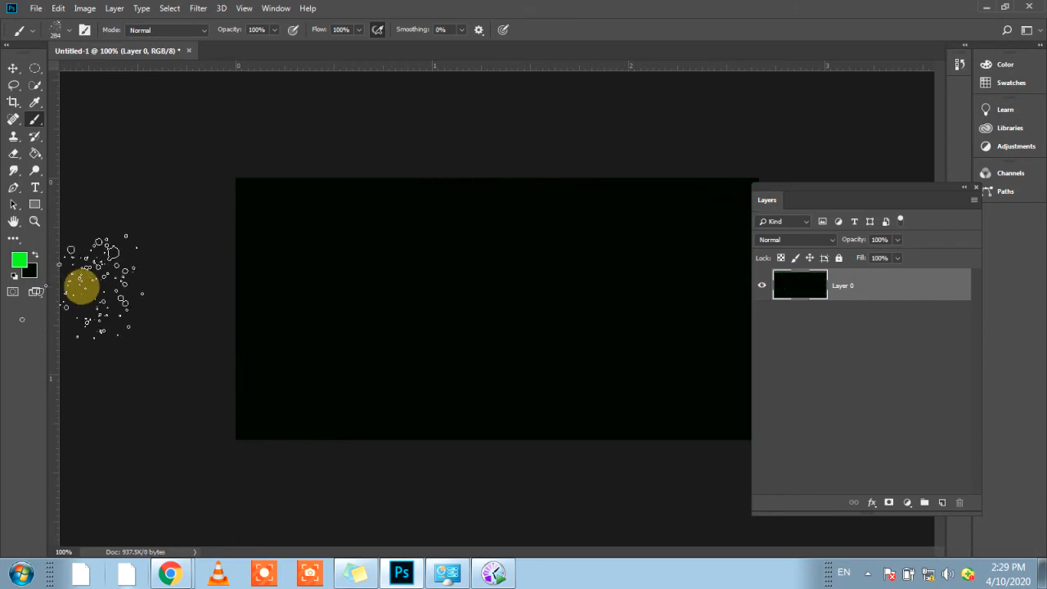
Step: Set the foreground color to off-white #fffdf4 and the background color to near white
left_click(19, 260)
left_click(496, 292)
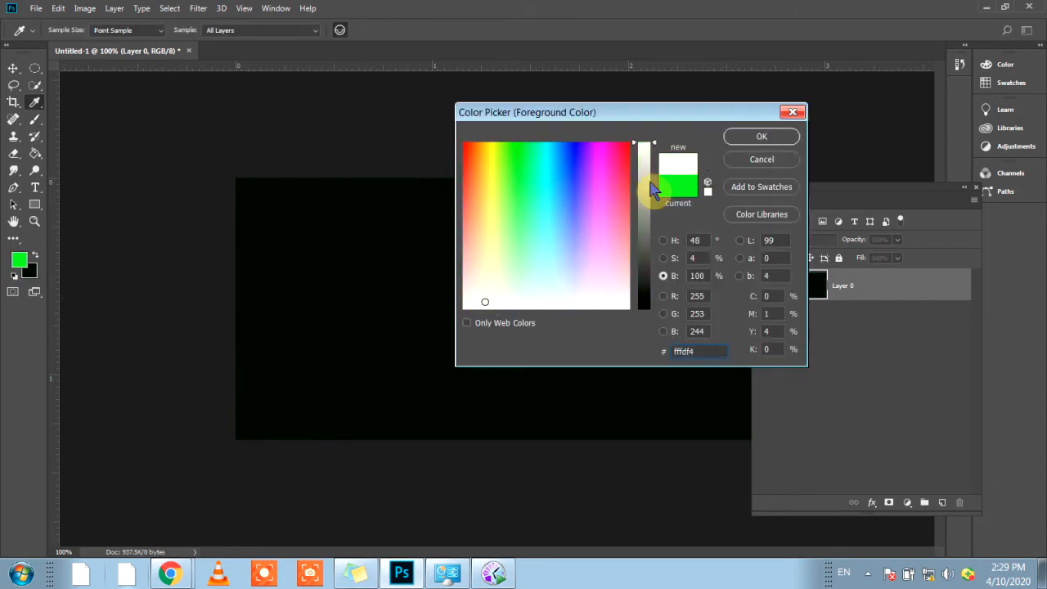
left_click(743, 136)
left_click(30, 274)
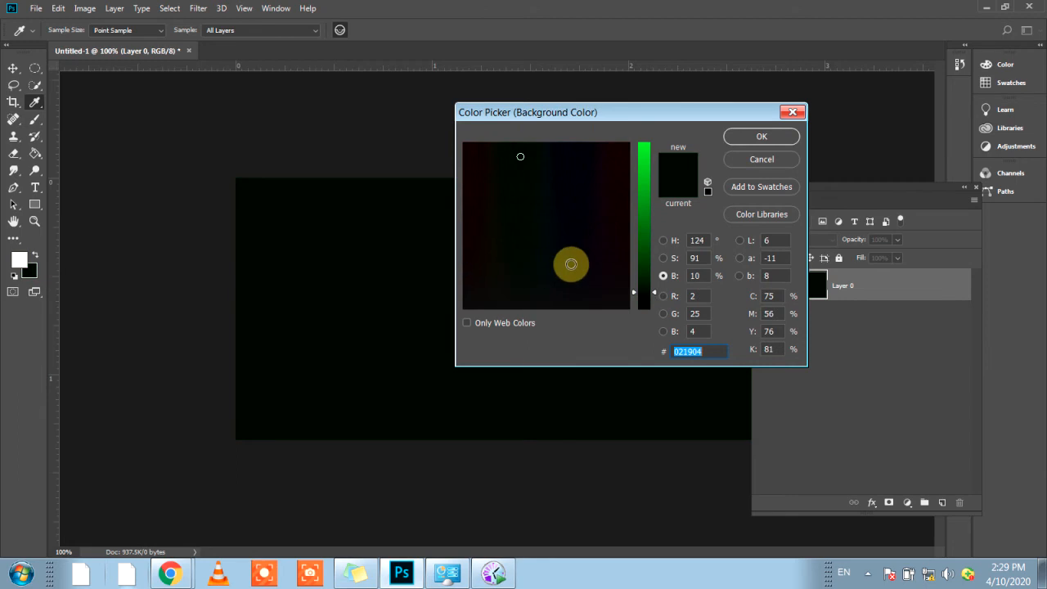
left_click_drag(649, 234, 654, 143)
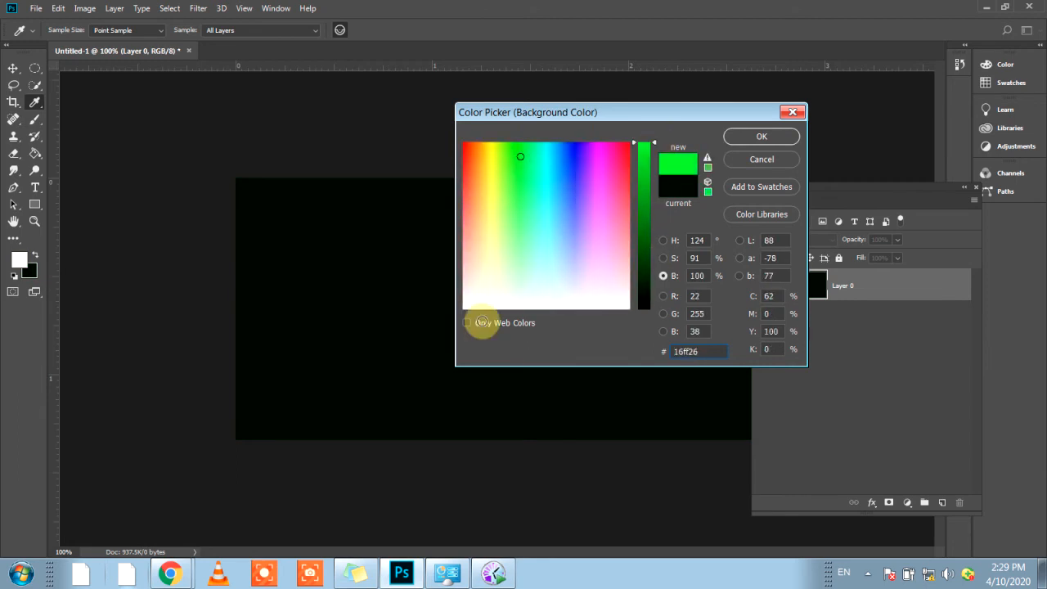
left_click(481, 313)
left_click(762, 137)
Step: Paint white spatter across the canvas's upper part and undo it
key("b")
mouse_move(316, 210)
left_mouse_down()
mouse_move(291, 226)
mouse_move(682, 239)
left_mouse_up()
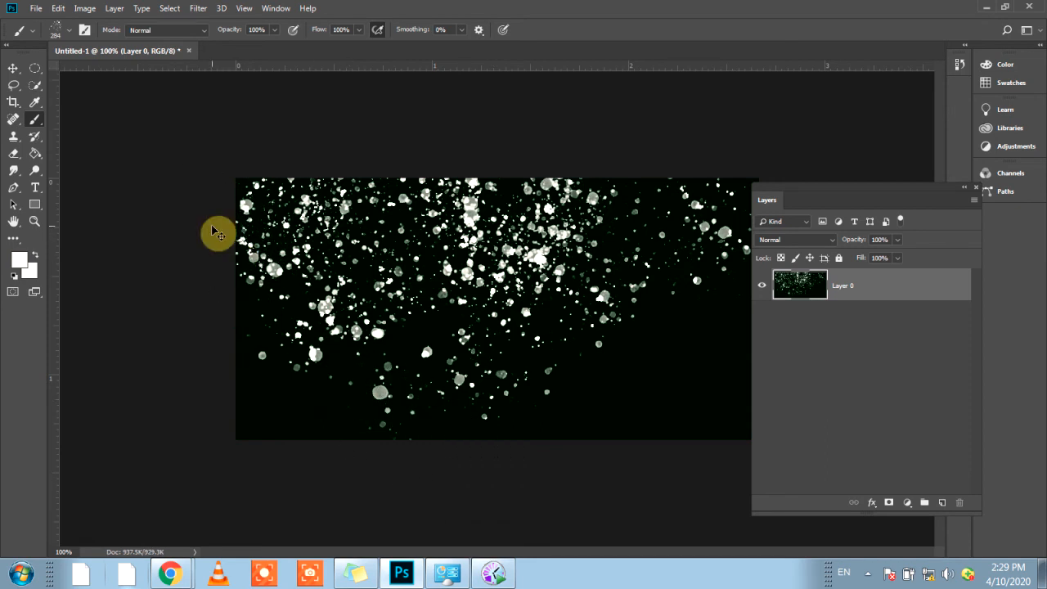
key("ctrl+z")
Step: Choose the Kyle's Screentones 38 preset, paint a wavy white dotted stroke across the upper canvas, and undo it
left_click(69, 31)
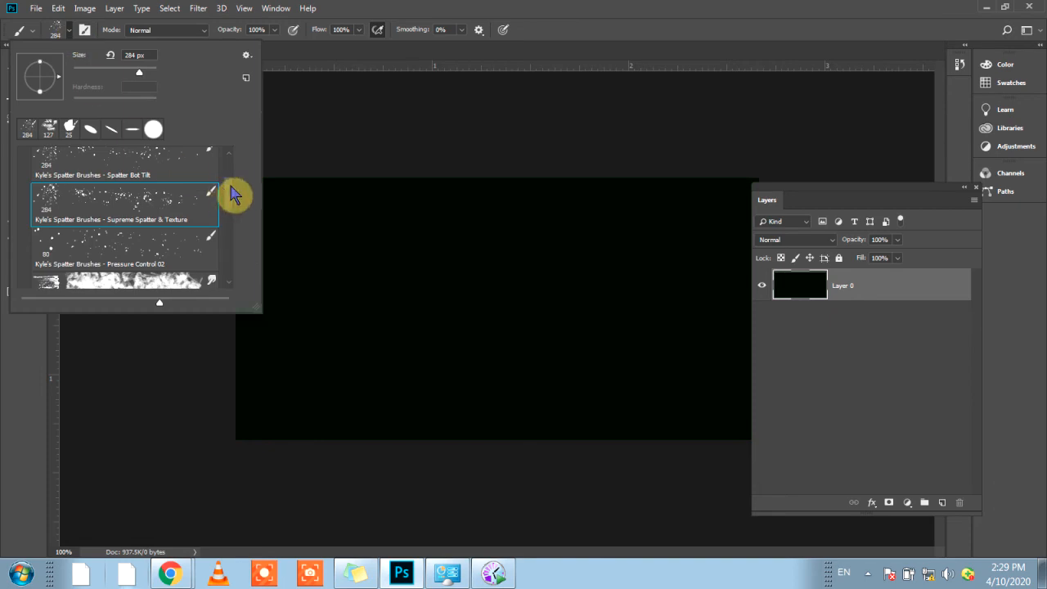
scroll(227, 226, "down", 5)
left_click(144, 215)
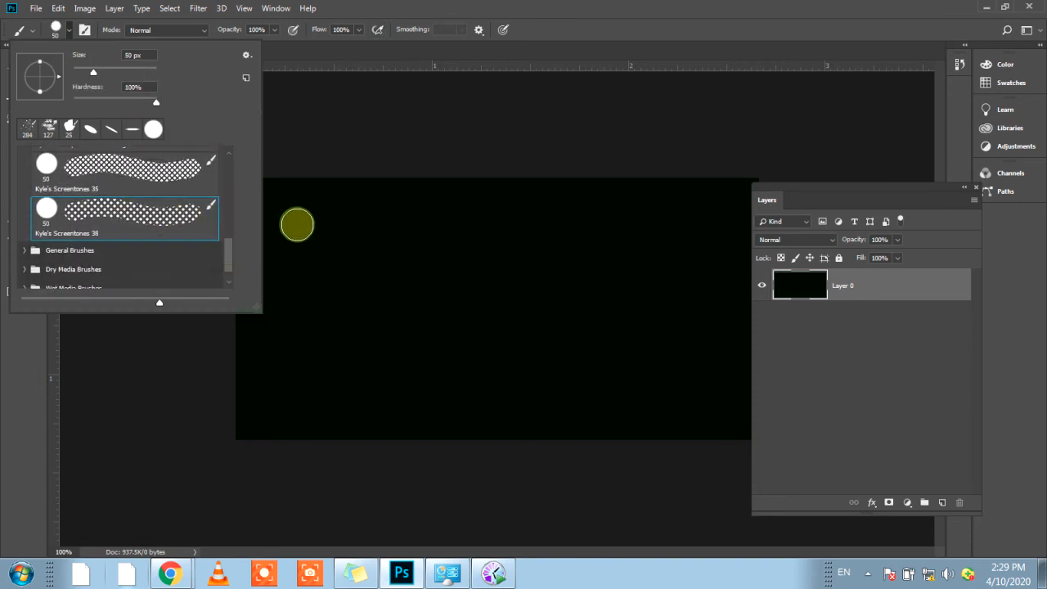
mouse_move(297, 225)
left_mouse_down()
mouse_move(332, 210)
mouse_move(427, 265)
mouse_move(556, 216)
mouse_move(645, 243)
mouse_move(703, 211)
left_mouse_up()
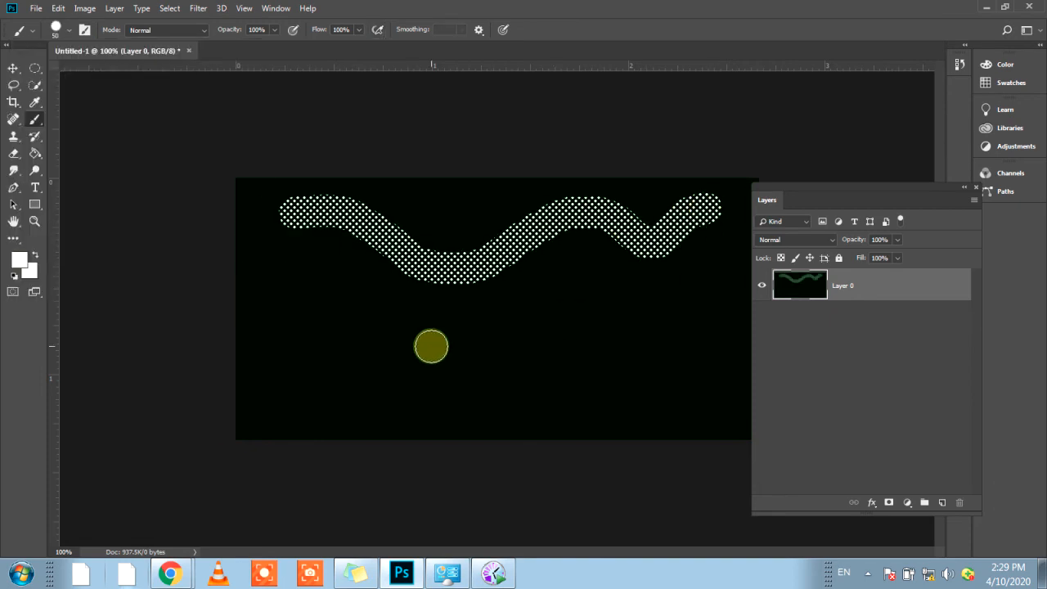
key("ctrl+z")
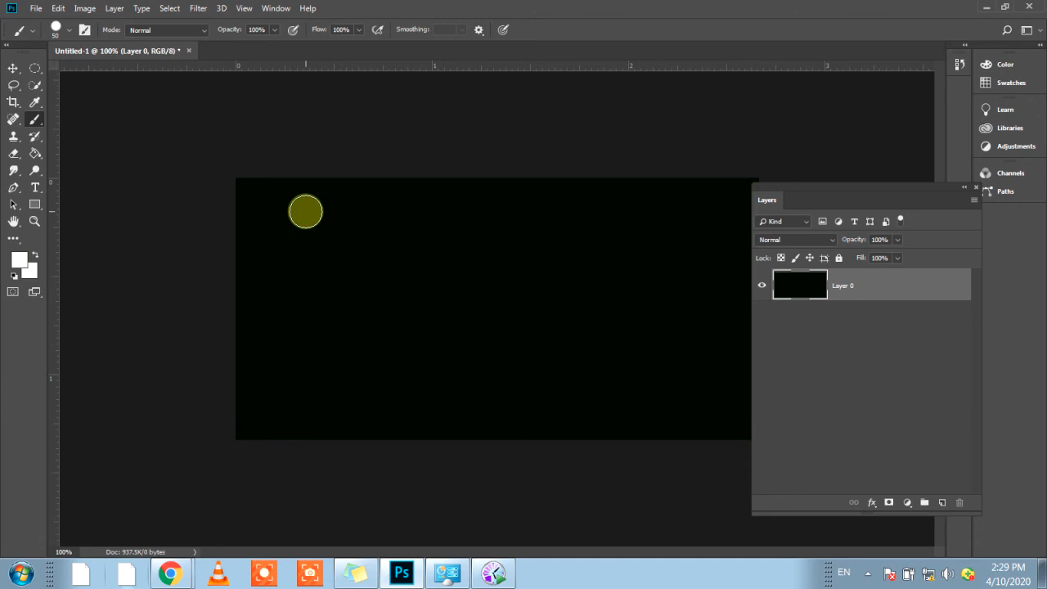
Step: Enlarge the screentone brush to 125 px, paint a stroke starting from the canvas's upper-left corner, and undo it
key("bracketright")
key("bracketright")
key("bracketright")
key("bracketright")
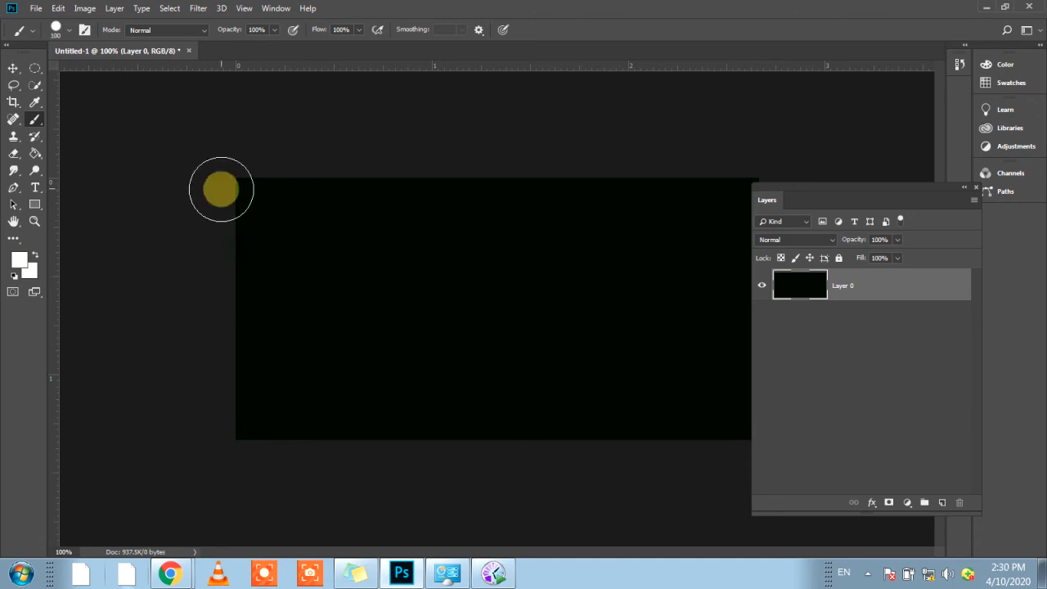
mouse_move(220, 189)
left_mouse_down()
mouse_move(309, 301)
mouse_move(354, 403)
left_mouse_up()
key("ctrl+z")
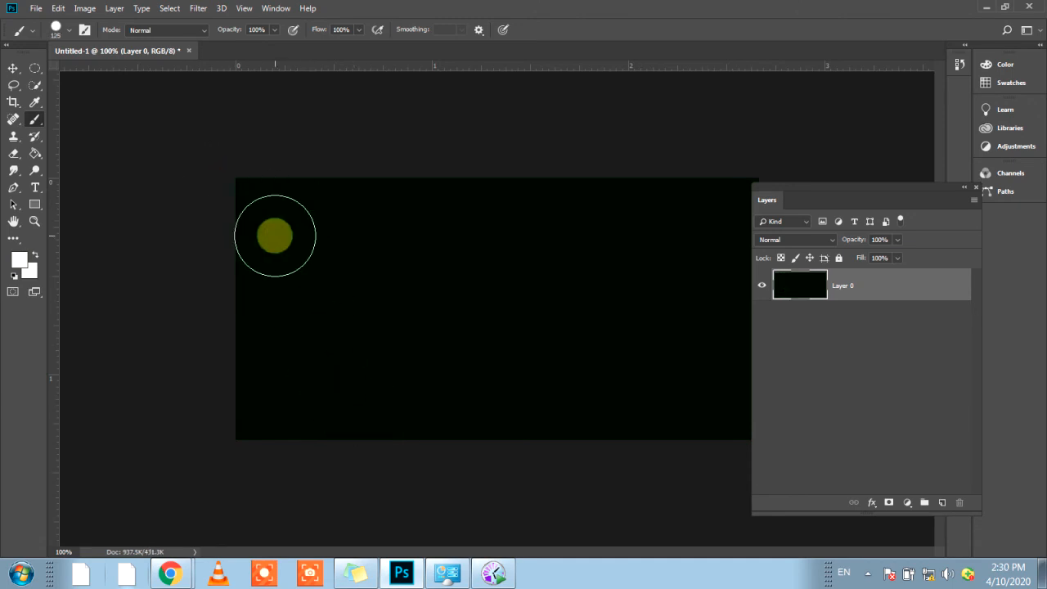
Step: Enlarge the screentone brush to 700 px, paint the dot pattern over the canvas, and undo it
key("bracketright")
key("bracketright")
key("bracketright")
key("bracketright")
key("bracketright")
key("bracketright")
key("bracketright")
key("bracketright")
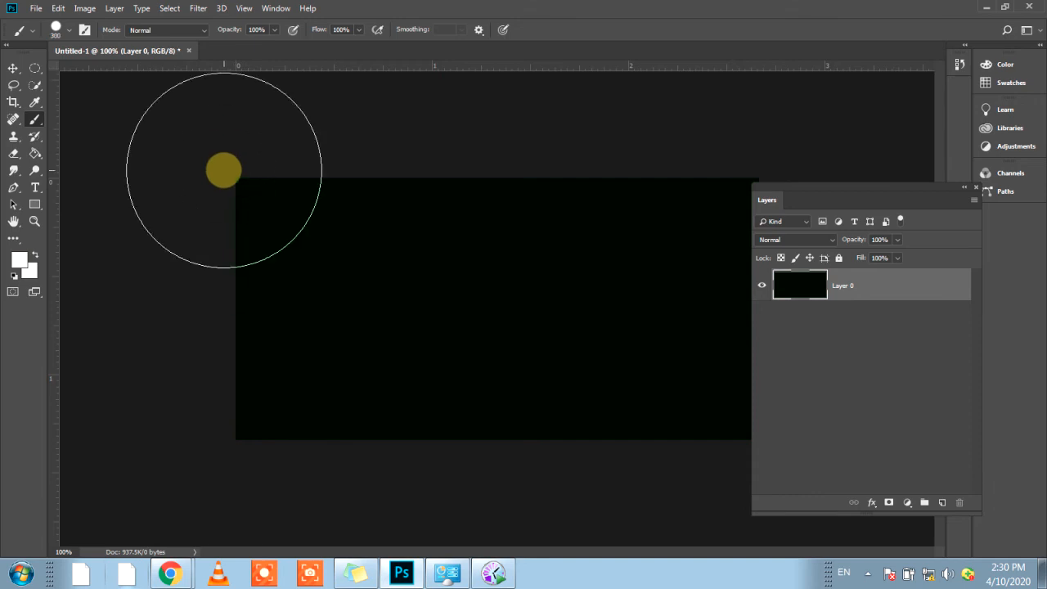
key("bracketright")
key("bracketright")
key("bracketright")
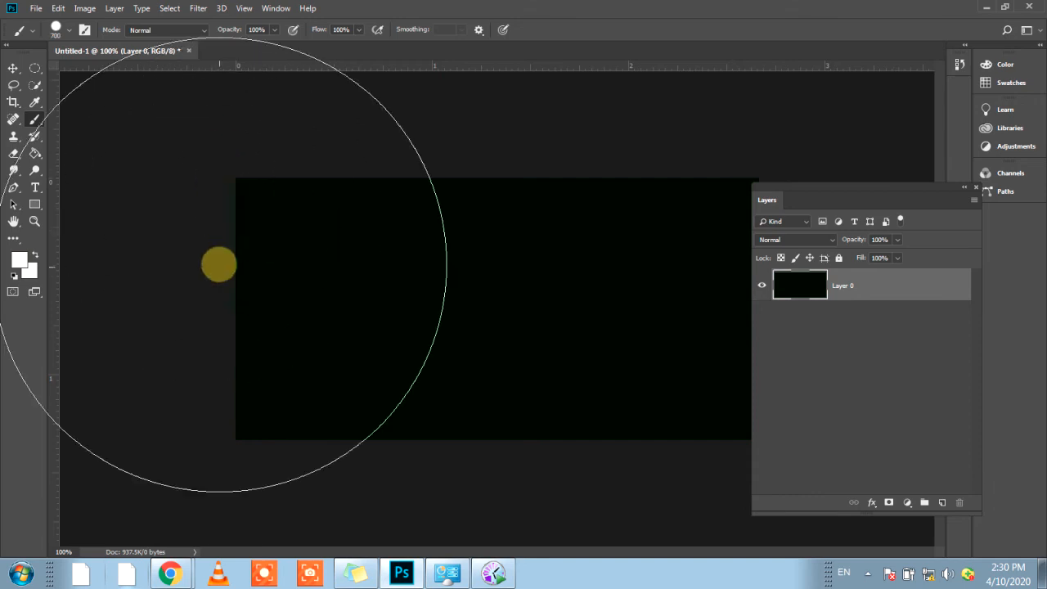
left_click(219, 264)
left_click_drag(219, 264, 4, 322)
key("ctrl+z")
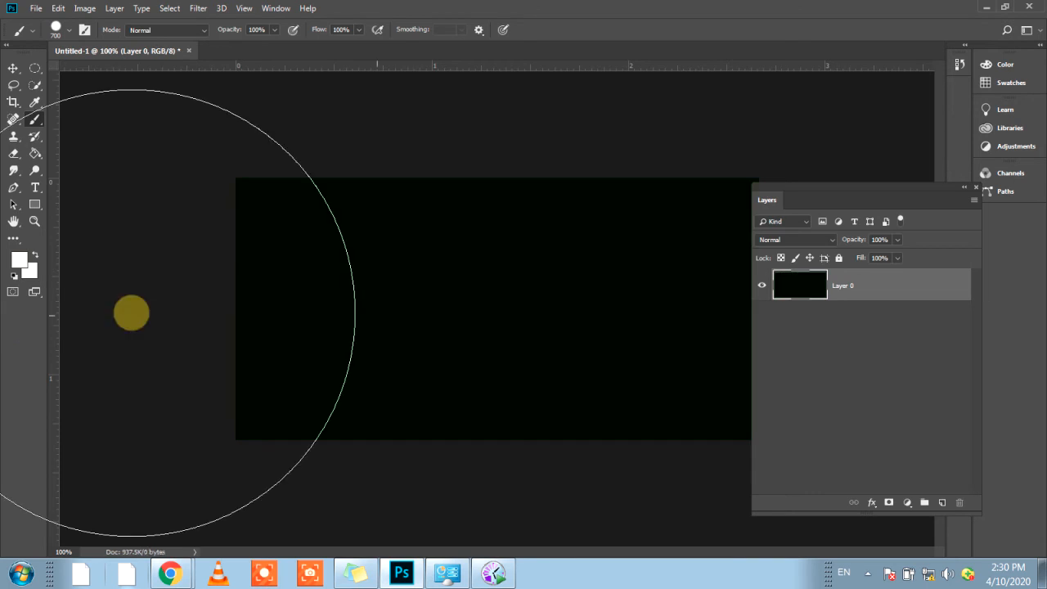
Step: Reduce the brush size to 70 px
key("bracketleft")
key("bracketleft")
key("bracketleft")
key("bracketleft")
key("bracketleft")
key("bracketleft")
key("bracketleft")
key("bracketleft")
key("bracketleft")
key("bracketleft")
key("bracketleft")
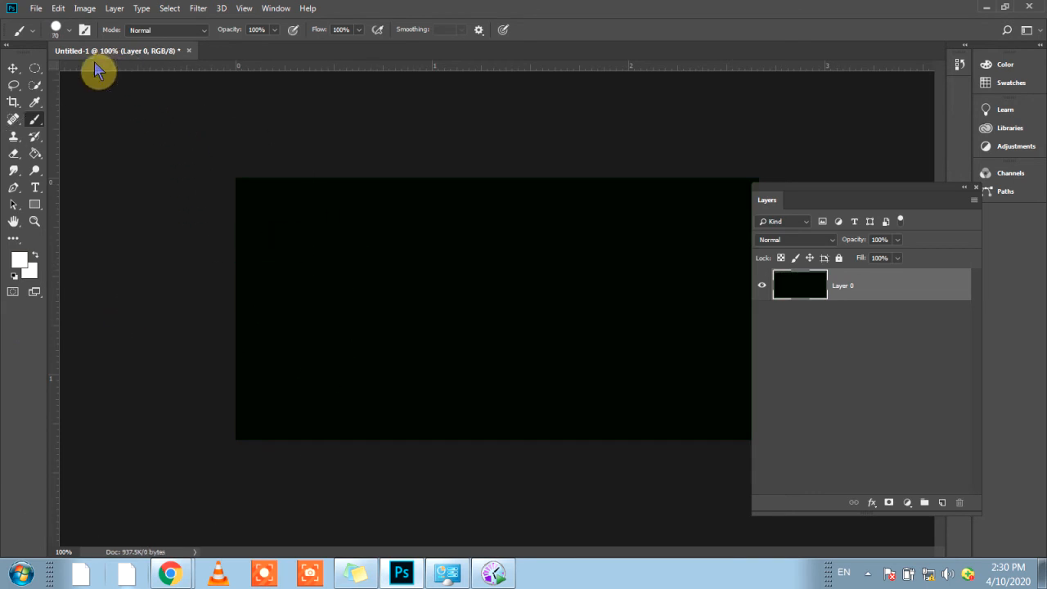
Step: Browse the brush presets in the Wet Media Brushes and Special Effects Brushes groups
left_click(71, 36)
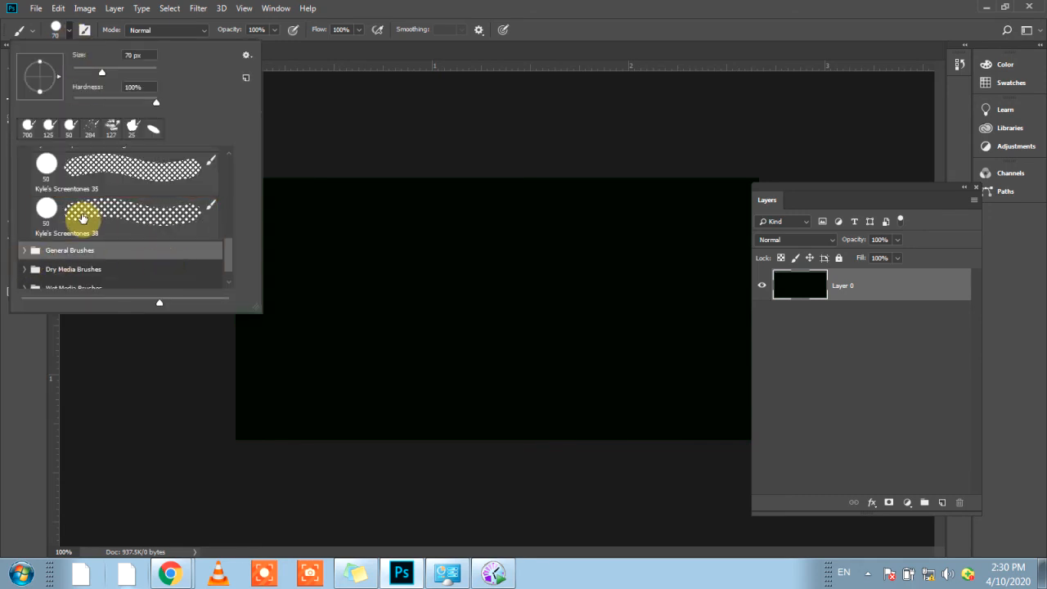
scroll(233, 262, "down", 1)
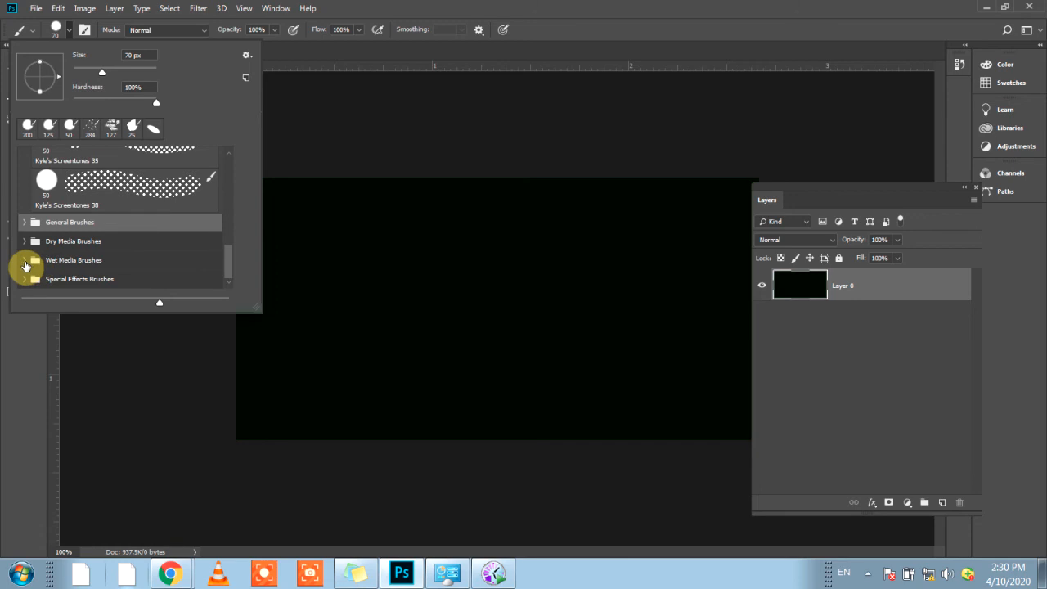
left_click(25, 261)
scroll(166, 223, "down", 3)
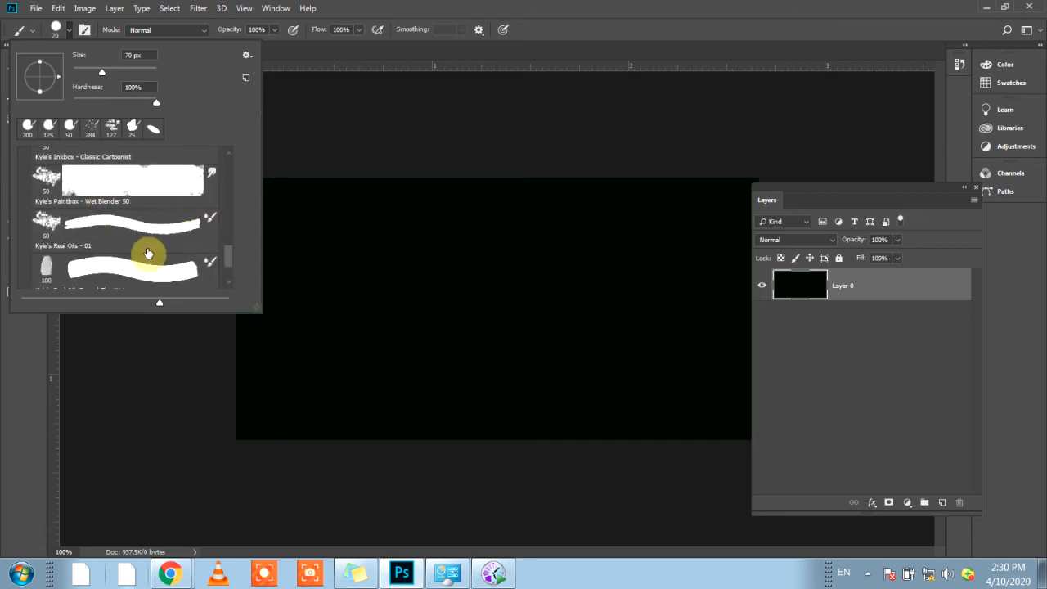
scroll(232, 270, "down", 2)
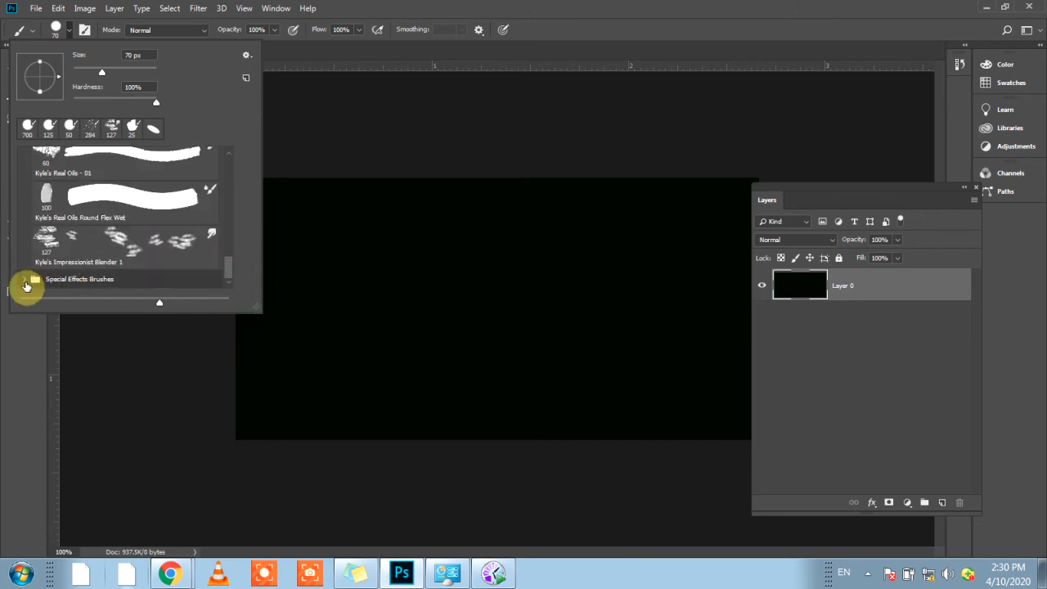
scroll(227, 270, "down", 3)
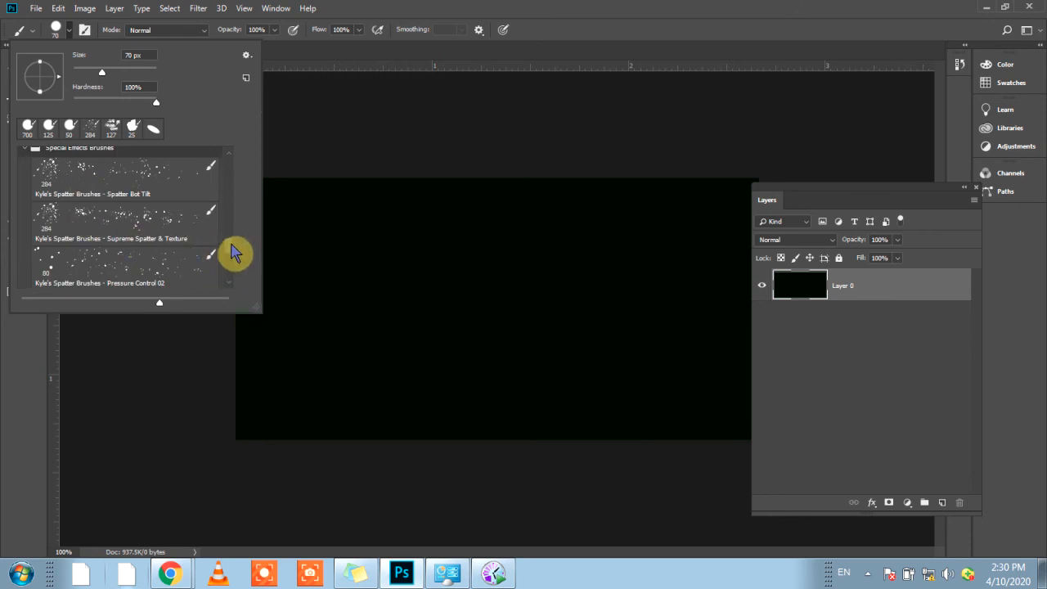
mouse_move(230, 246)
left_mouse_down()
mouse_move(231, 281)
mouse_move(230, 202)
left_mouse_up()
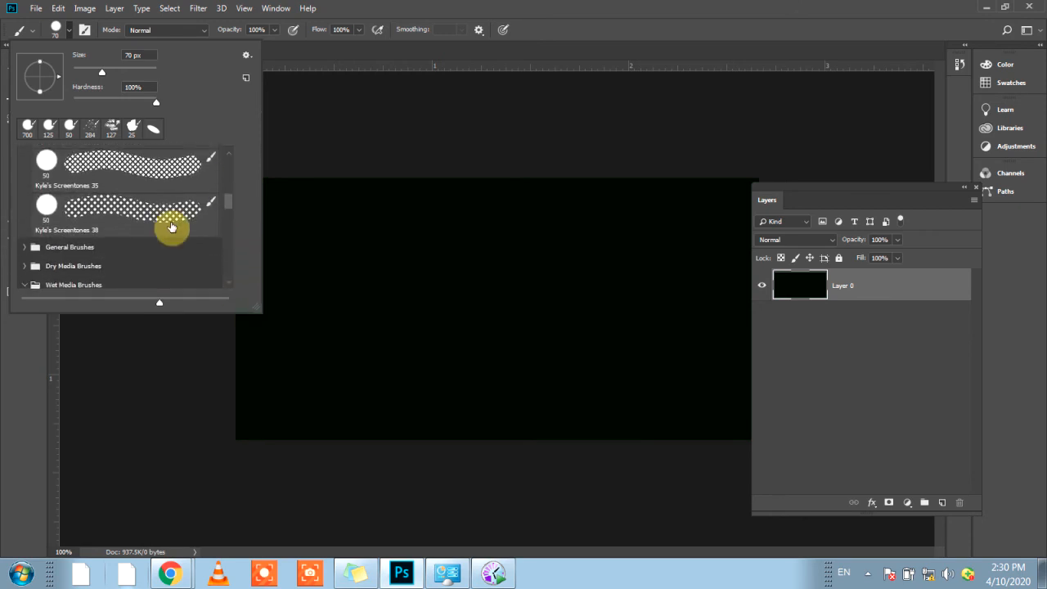
left_click(406, 13)
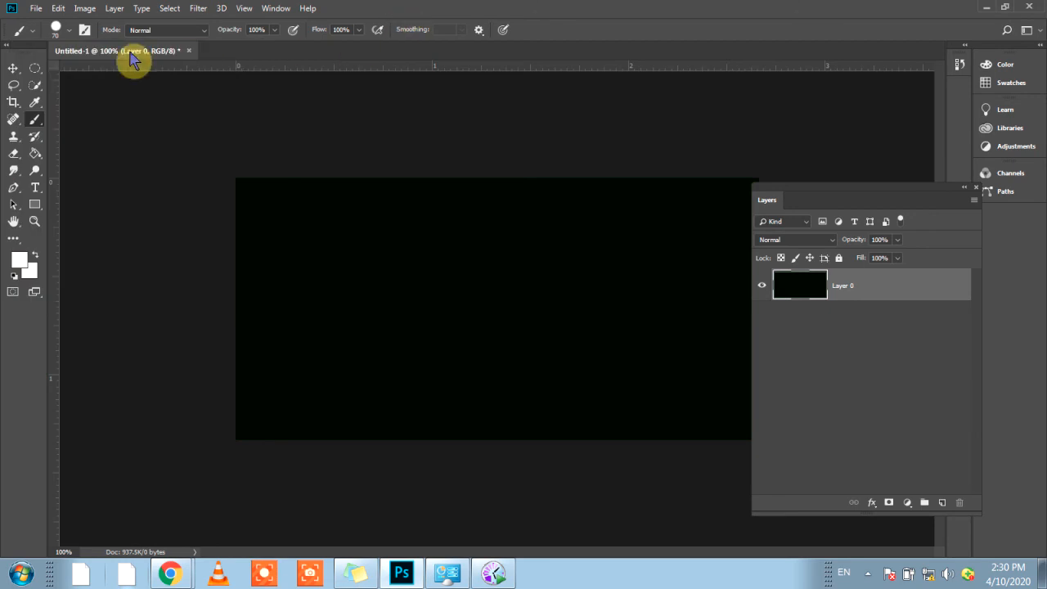
right_click(34, 121)
left_click(95, 121)
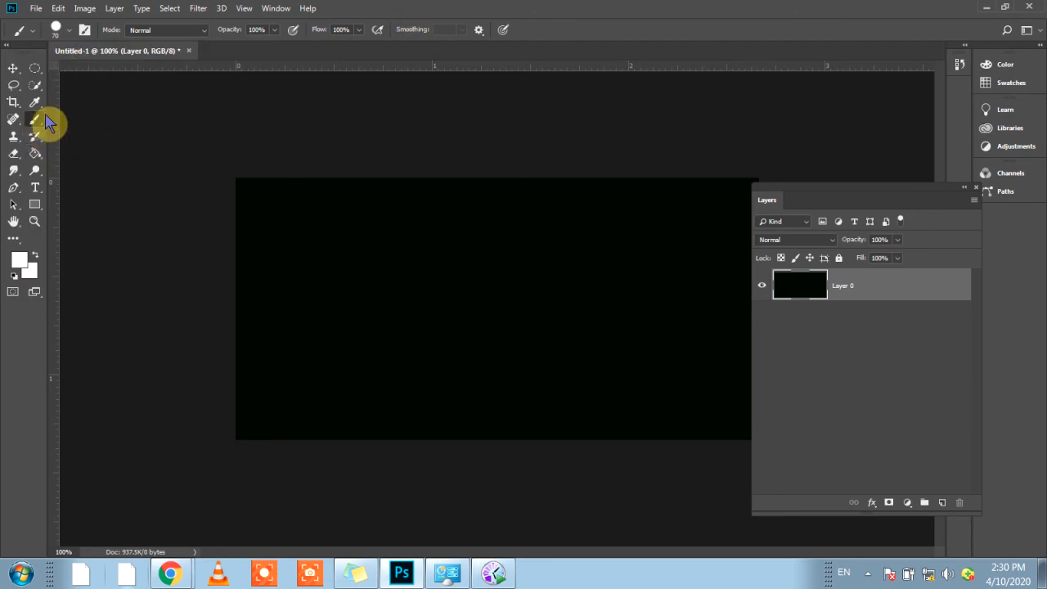
right_click(39, 121)
left_click(68, 123)
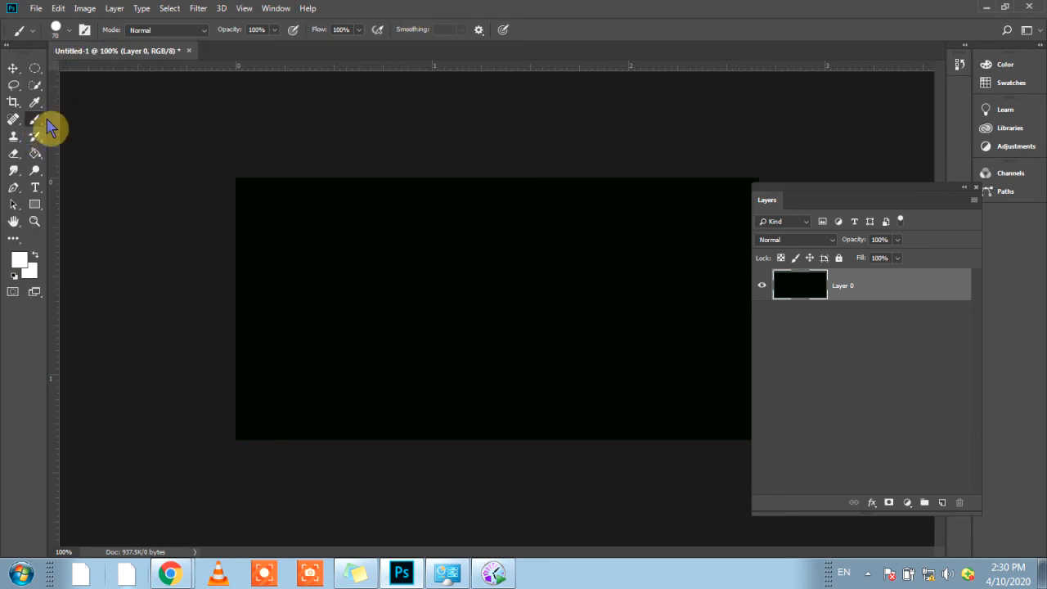
Step: Expand the General Brushes group and choose the Soft Round preset
left_click(60, 29)
scroll(237, 204, "up", 10)
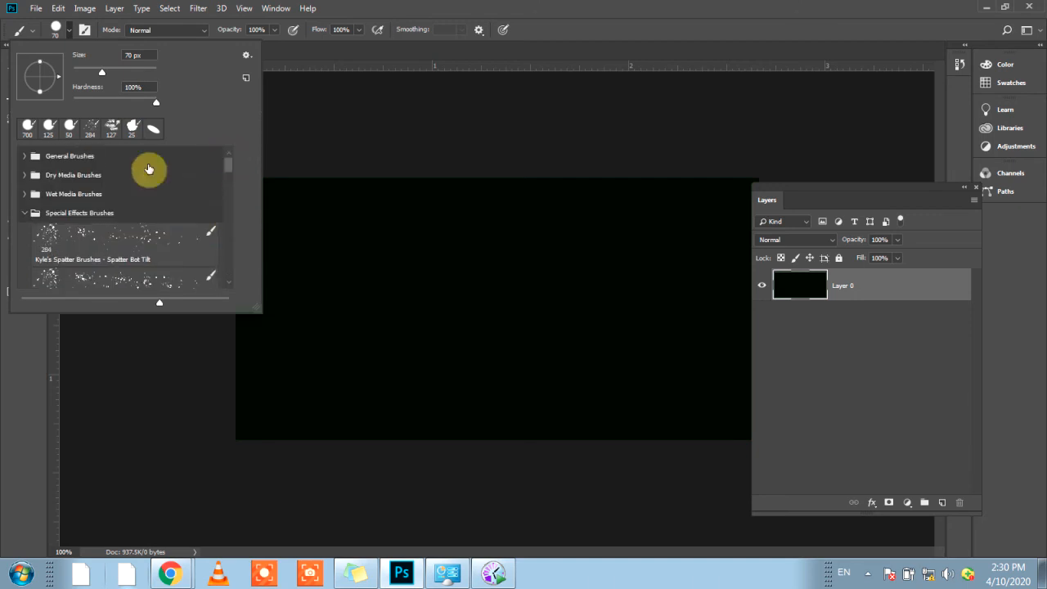
left_click(24, 155)
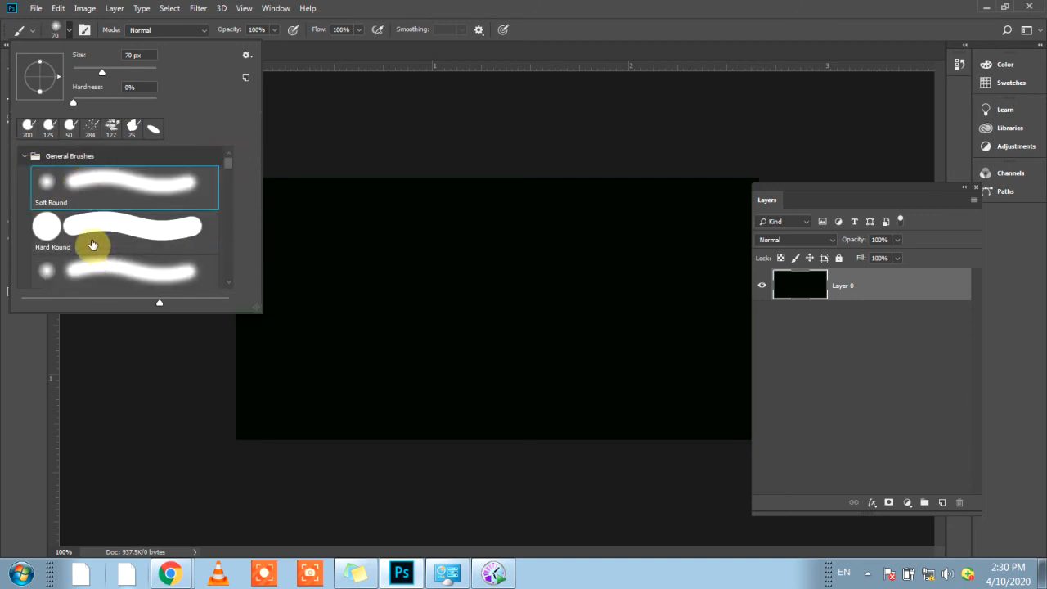
left_click(489, 9)
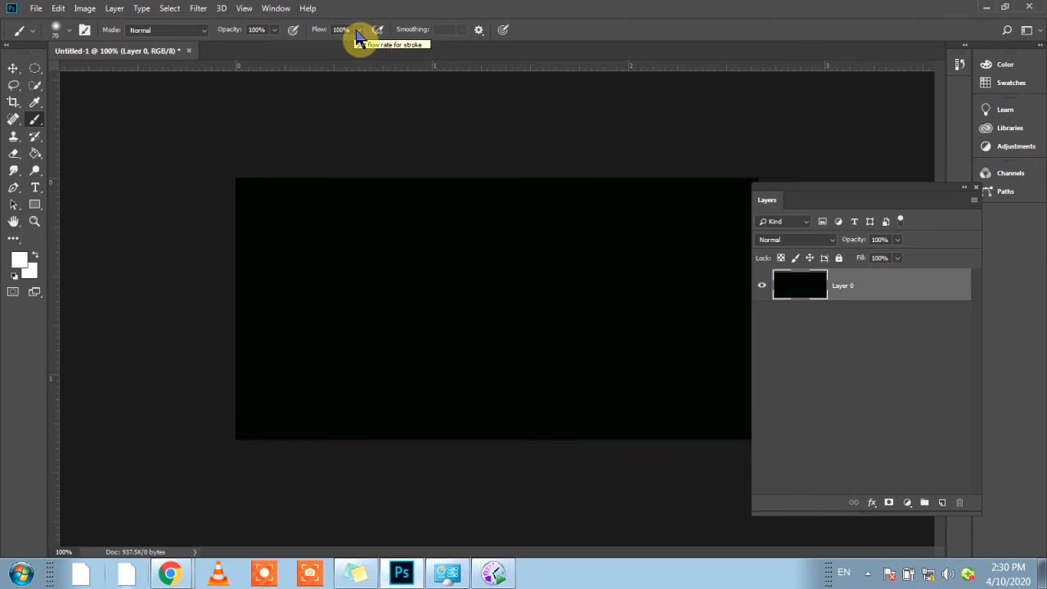
Step: Set the foreground color to bright green (#18ff0d) and brush a soft stroke across the canvas's upper-left corner
left_click(18, 259)
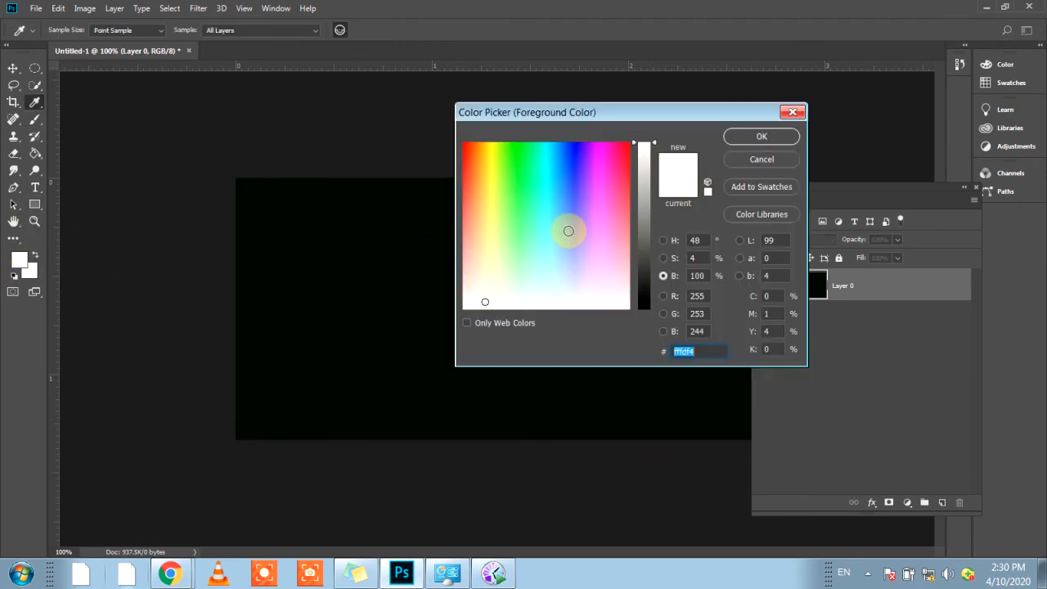
left_click(518, 150)
left_click(737, 137)
key("b")
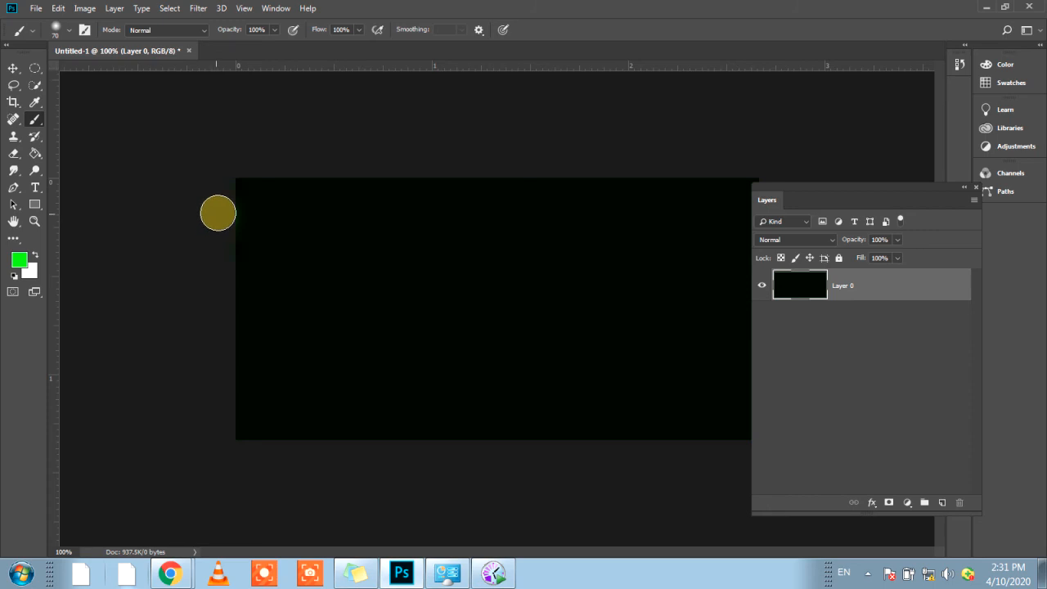
left_click_drag(218, 214, 296, 165)
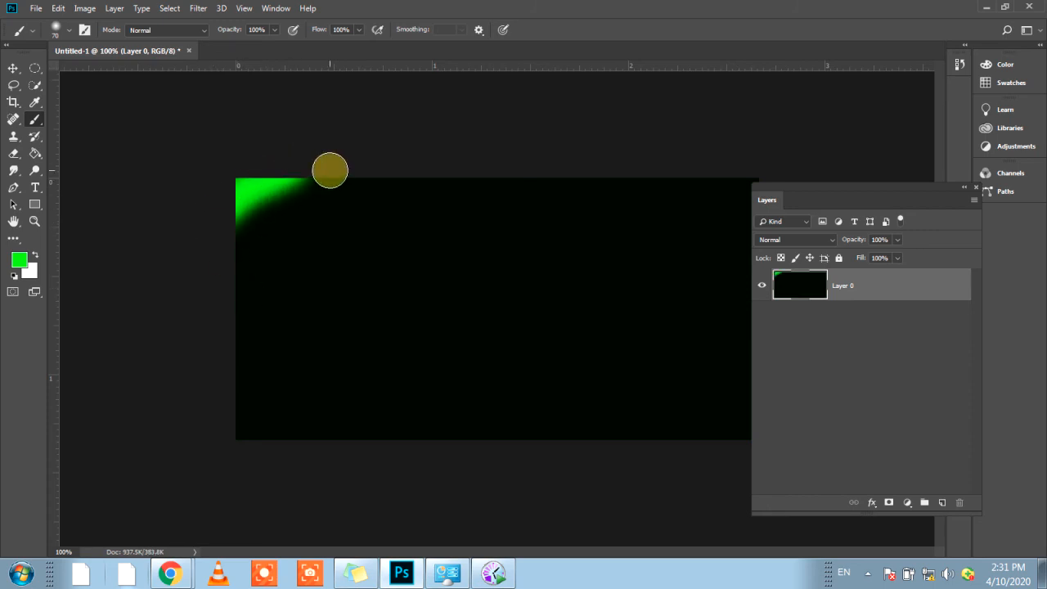
Step: Paint green zigzag strokes across the black canvas, undo them, redo them, and undo them again
mouse_move(330, 170)
left_mouse_down()
mouse_move(306, 187)
mouse_move(401, 245)
mouse_move(368, 418)
mouse_move(705, 185)
left_mouse_up()
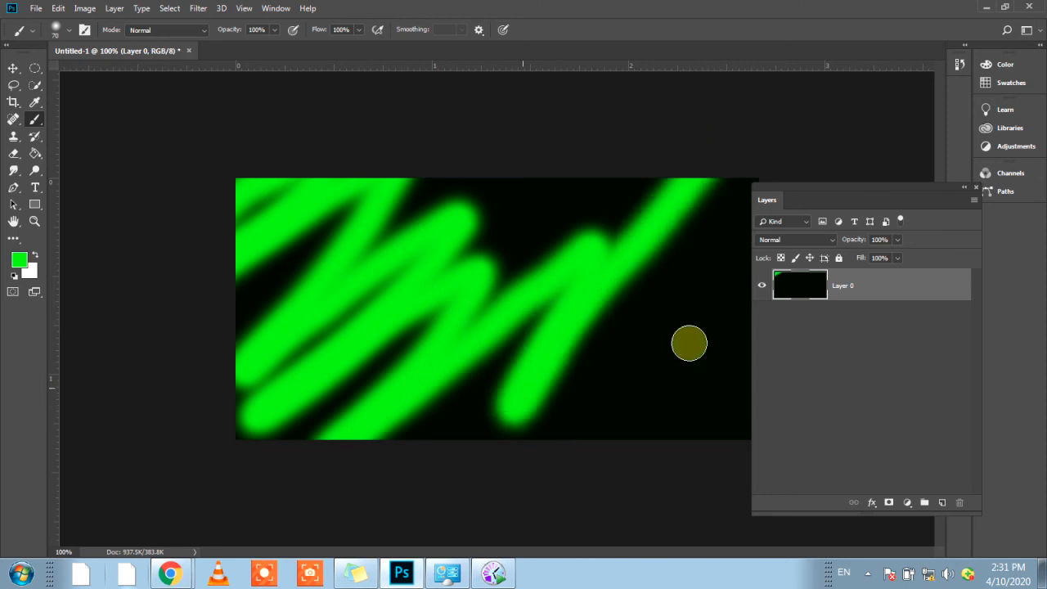
left_click_drag(689, 342, 755, 393)
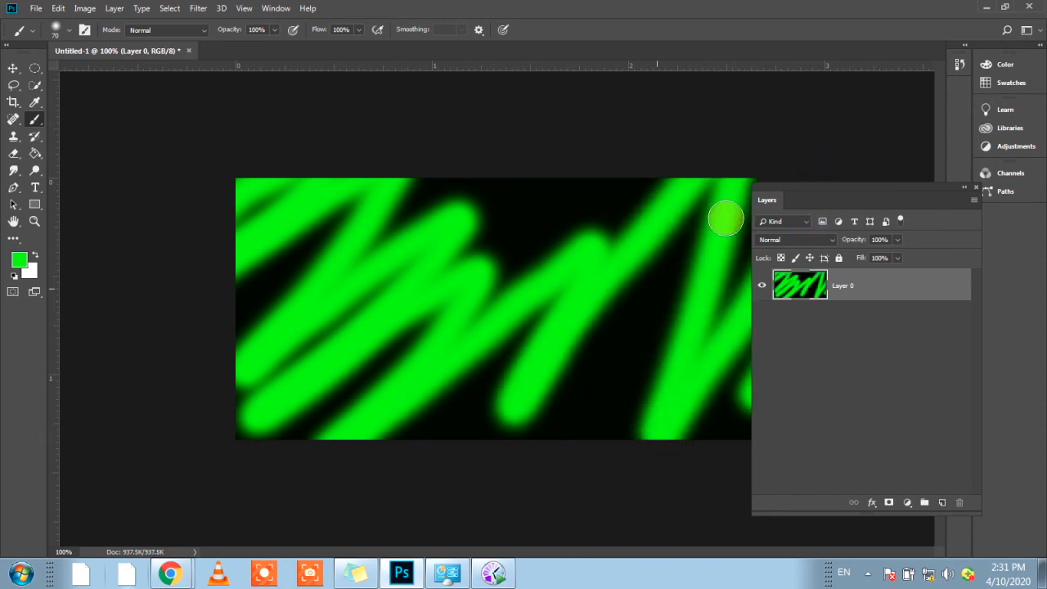
key("ctrl+z")
key("ctrl+z")
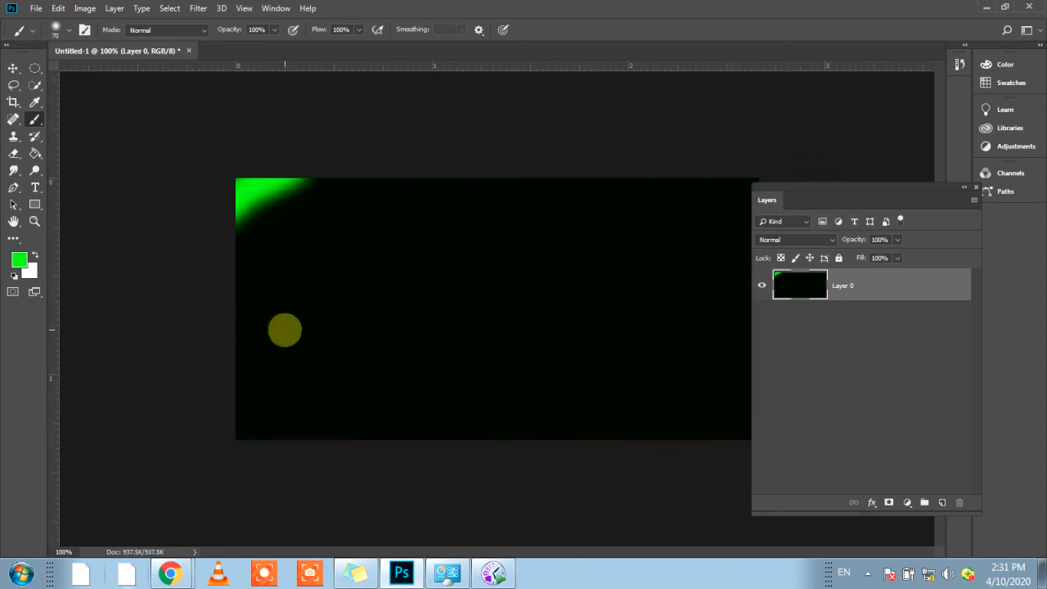
key("ctrl+shift+z")
key("ctrl+shift+z")
key("ctrl+z")
key("ctrl+z")
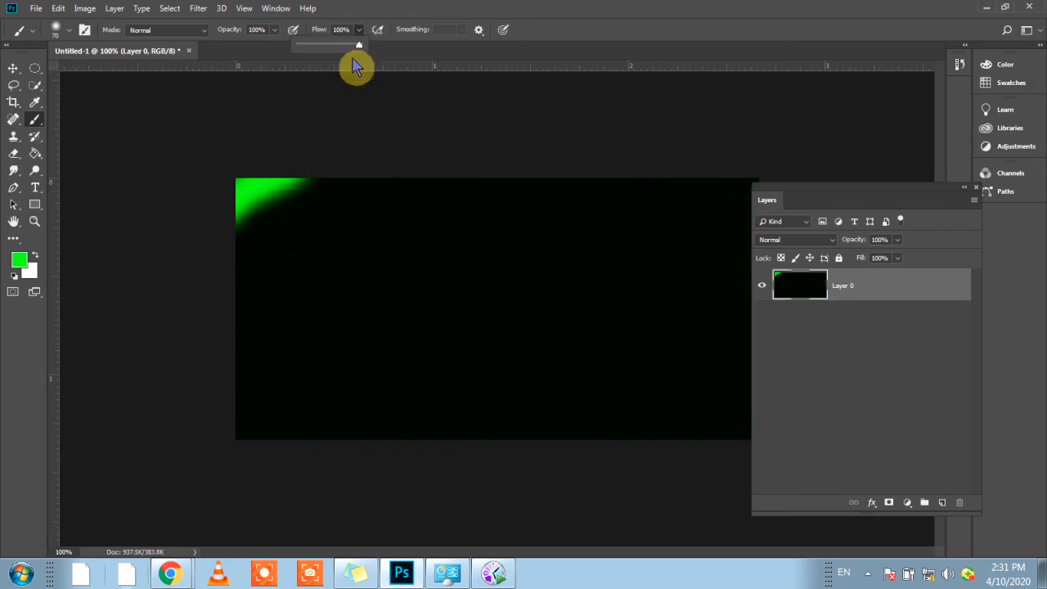
Step: Lower the brush flow to 14%, paint a faint test stroke mid-canvas, and undo it
left_click_drag(354, 58, 312, 50)
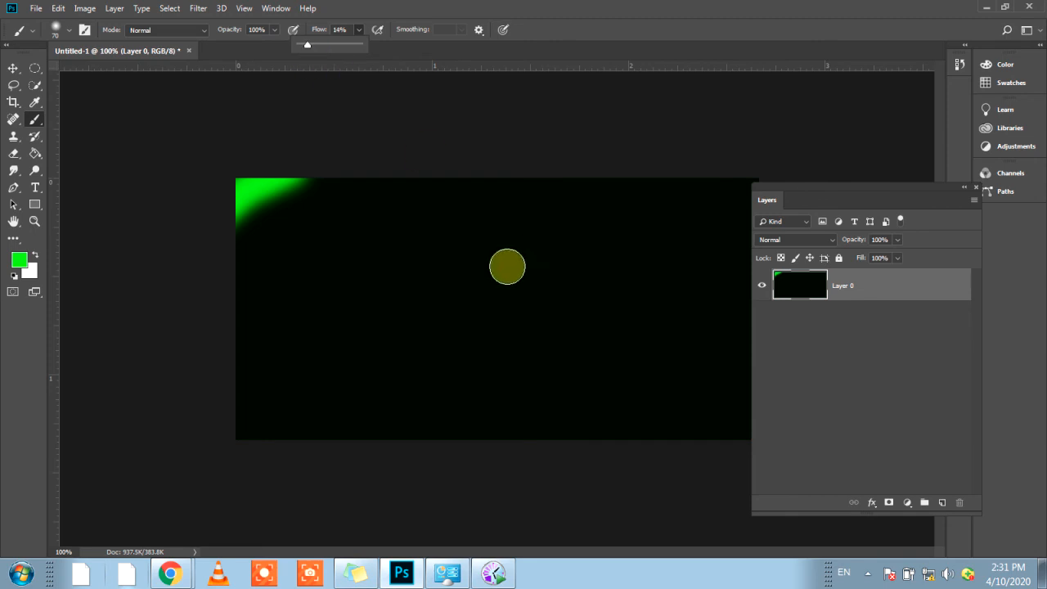
mouse_move(405, 243)
left_mouse_down()
mouse_move(553, 243)
mouse_move(383, 248)
mouse_move(526, 245)
mouse_move(396, 246)
mouse_move(520, 248)
mouse_move(410, 242)
mouse_move(452, 258)
mouse_move(398, 262)
mouse_move(401, 280)
mouse_move(512, 294)
mouse_move(505, 306)
mouse_move(424, 321)
mouse_move(470, 331)
mouse_move(420, 334)
mouse_move(530, 360)
mouse_move(261, 364)
mouse_move(490, 383)
left_mouse_up()
key("ctrl+z")
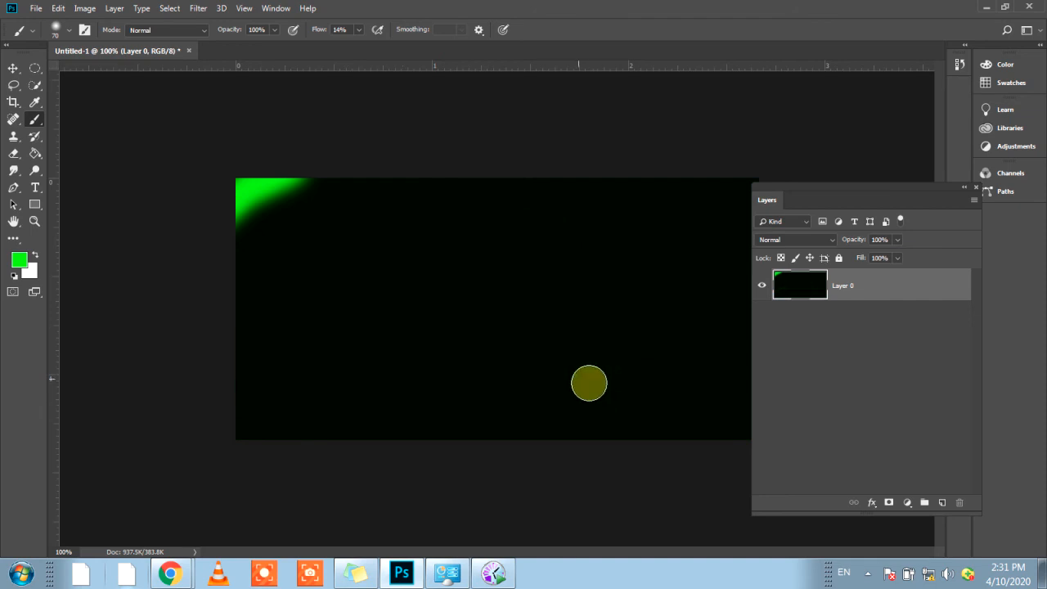
Step: Enlarge the soft brush to 117 px and paint a dim green border along the canvas edges at 14% flow
right_click(246, 255)
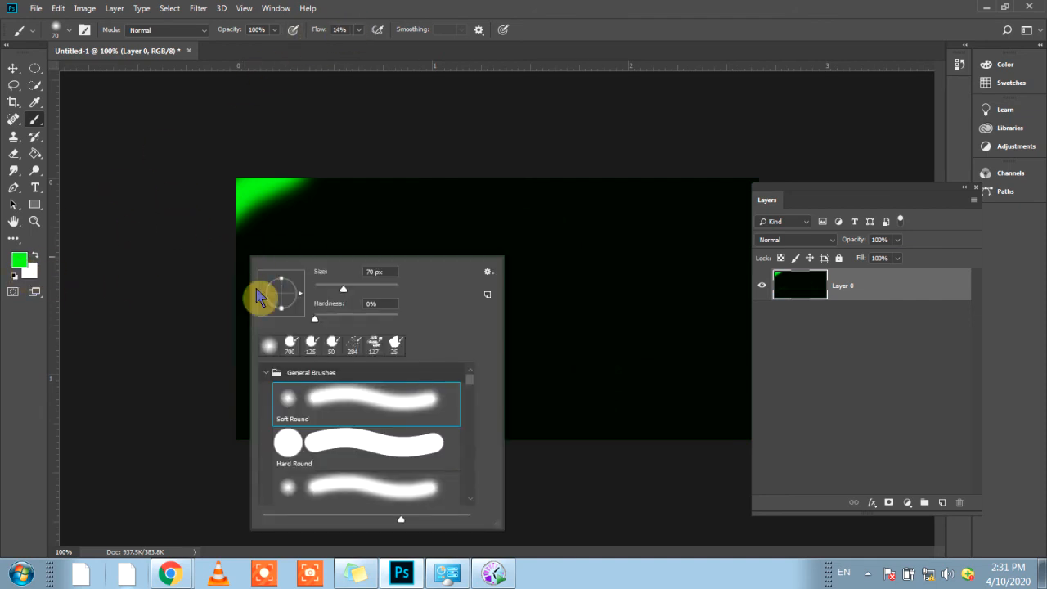
left_click_drag(343, 289, 359, 289)
left_click(236, 229)
mouse_move(236, 229)
left_mouse_down()
mouse_move(238, 414)
mouse_move(437, 437)
mouse_move(780, 440)
mouse_move(777, 204)
mouse_move(259, 191)
mouse_move(214, 411)
left_mouse_up()
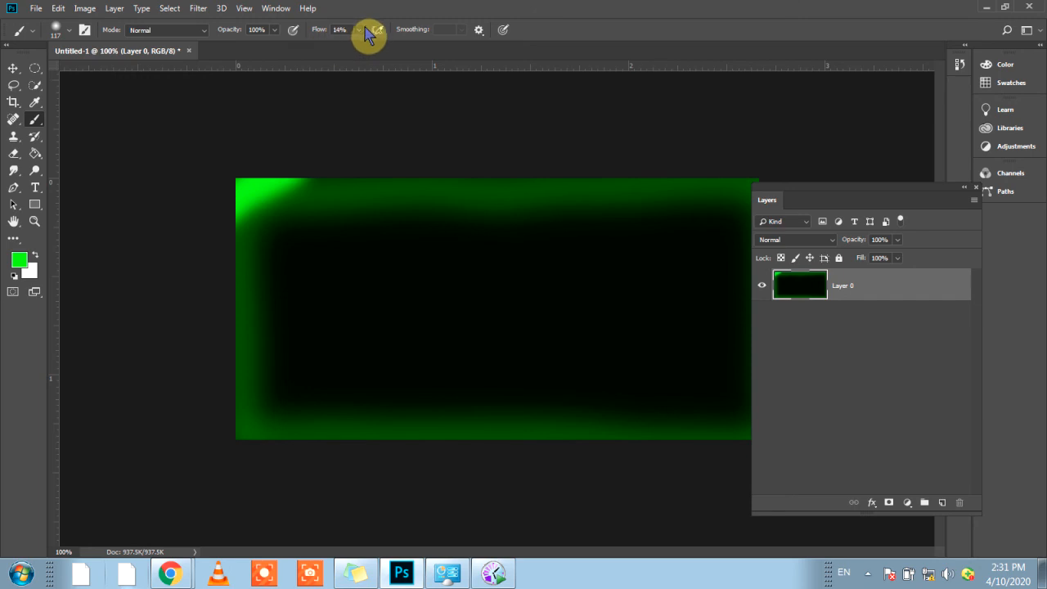
Step: Reduce the flow to 4%, adjust the brush size, and build up soft green over the dark interior of the canvas
right_click(306, 265)
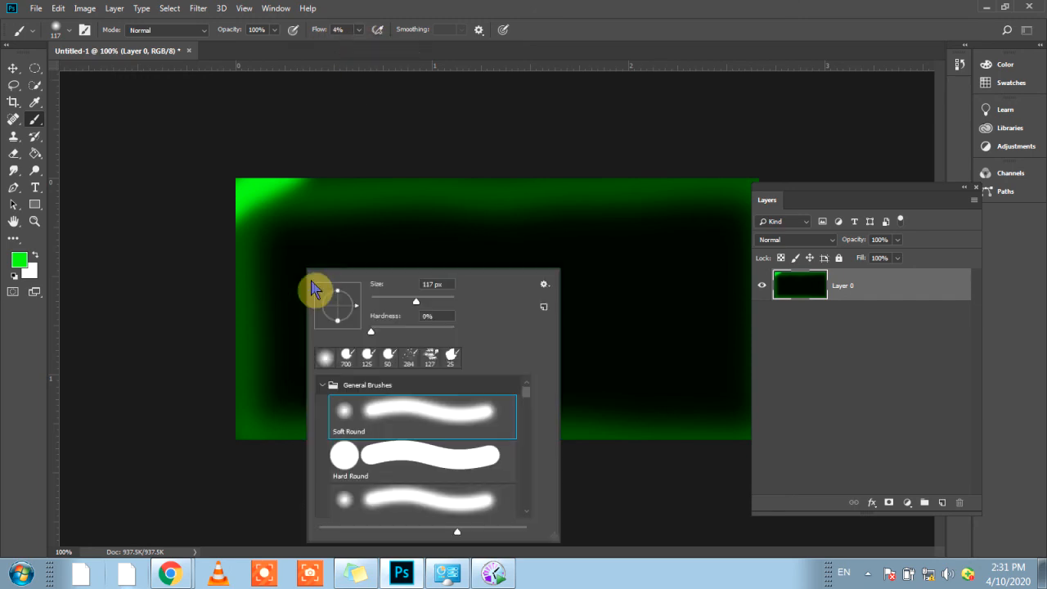
left_click(346, 243)
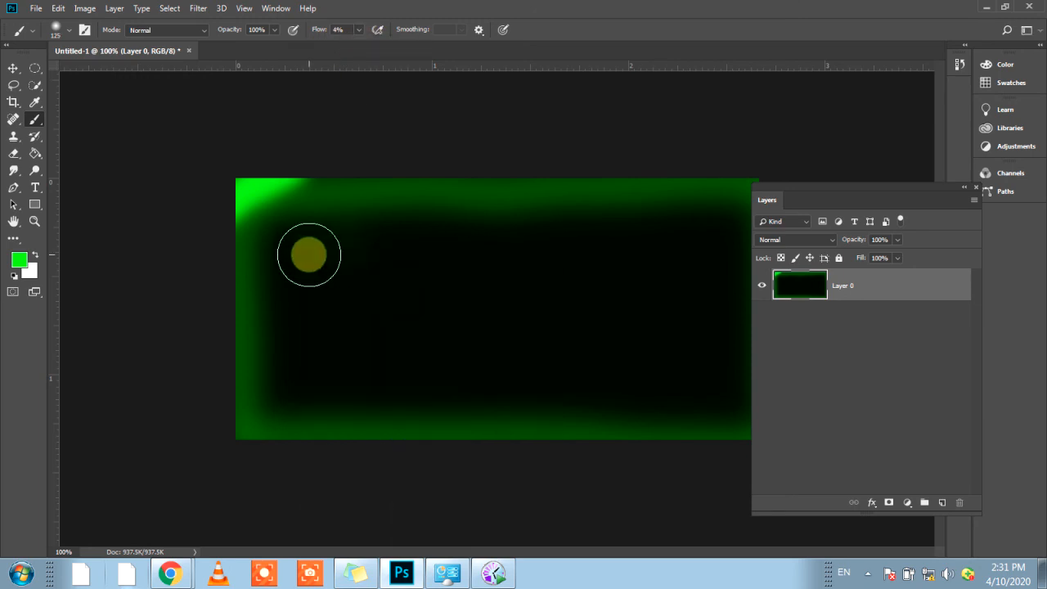
key("bracketright")
key("bracketright")
key("bracketright")
mouse_move(295, 275)
left_mouse_down()
mouse_move(318, 388)
mouse_move(303, 222)
mouse_move(532, 262)
mouse_move(711, 426)
mouse_move(330, 382)
mouse_move(334, 260)
mouse_move(367, 542)
left_mouse_up()
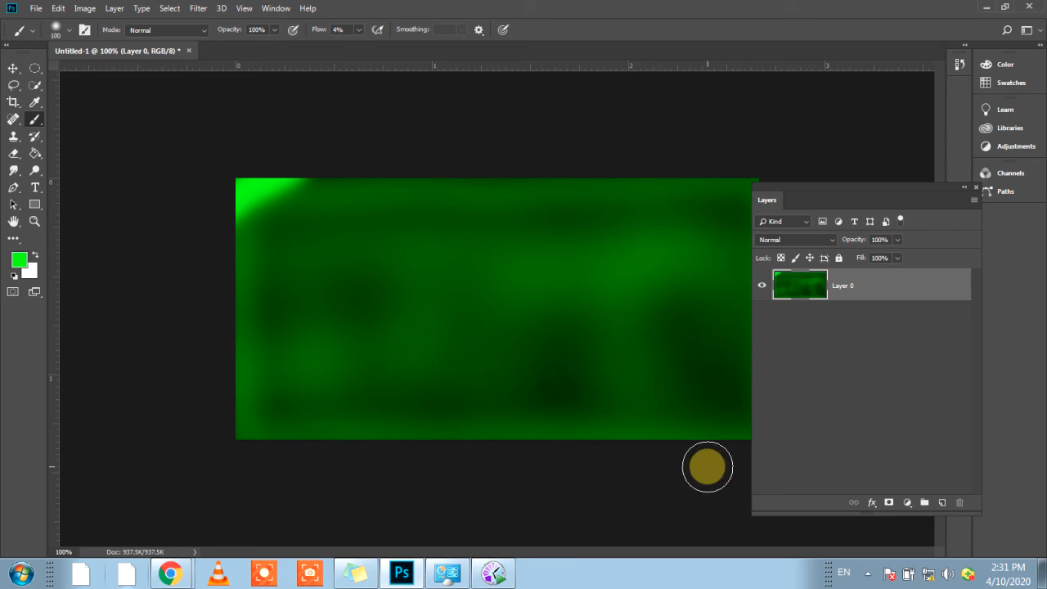
Step: Set the brush flow to 100%, paint a solid green oval at 100% opacity, and undo it
left_click(358, 30)
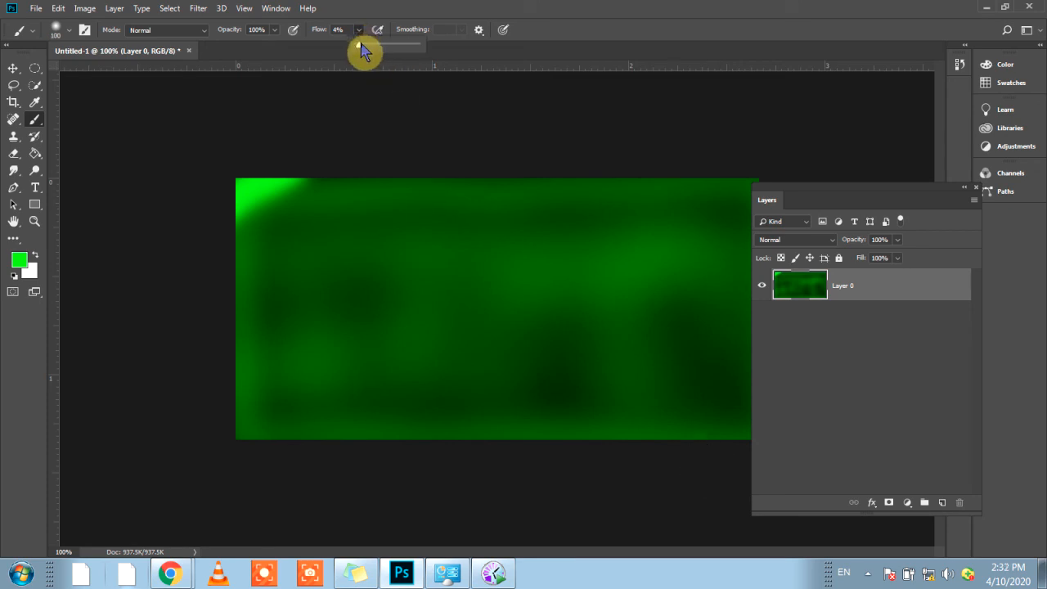
left_click_drag(361, 46, 422, 51)
left_click(272, 31)
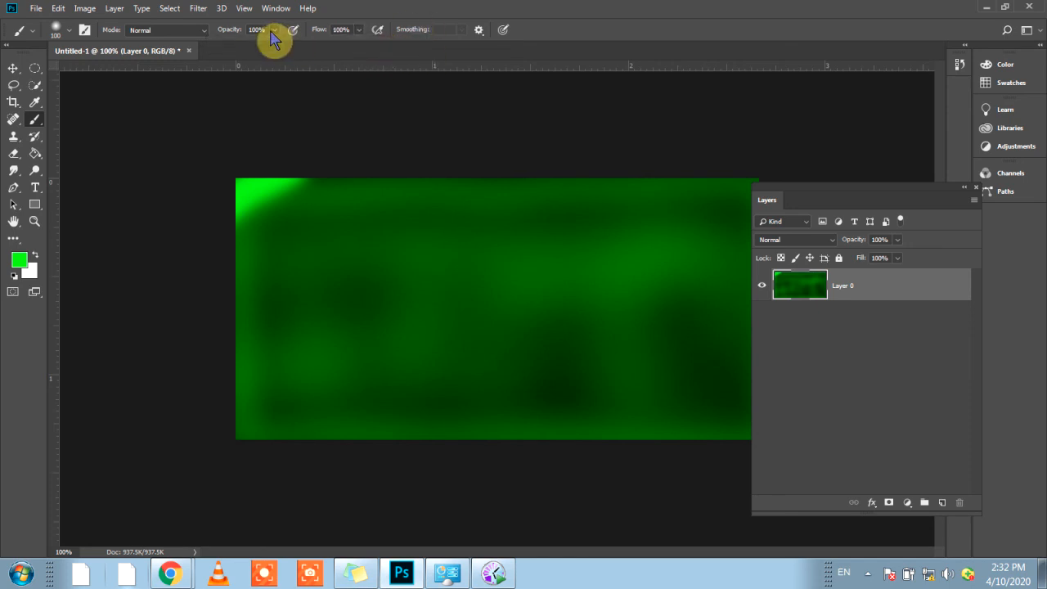
left_click(272, 33)
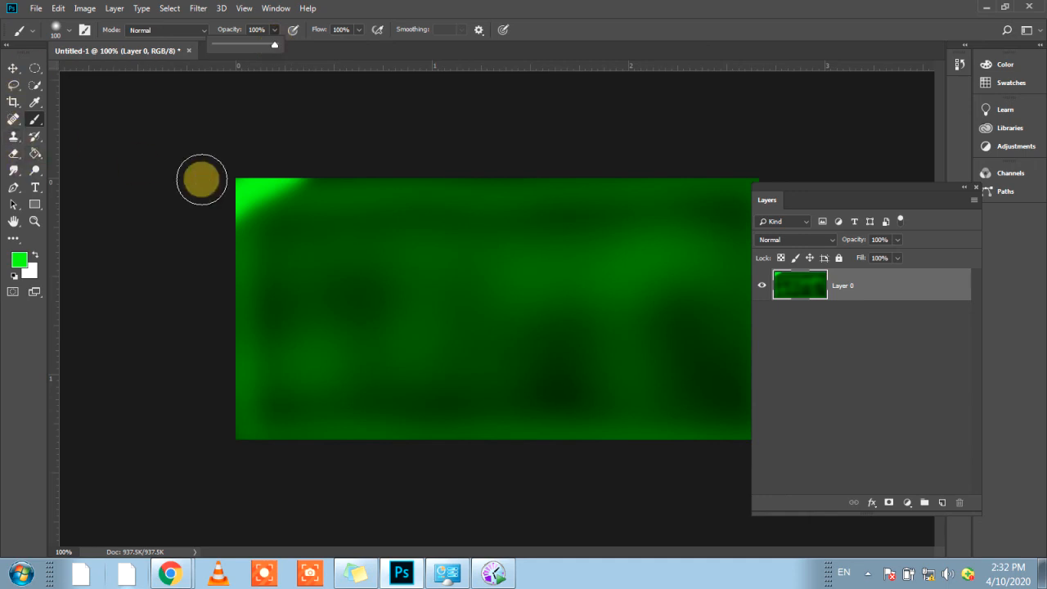
mouse_move(264, 222)
left_mouse_down()
mouse_move(347, 241)
mouse_move(411, 232)
mouse_move(437, 248)
mouse_move(376, 288)
left_mouse_up()
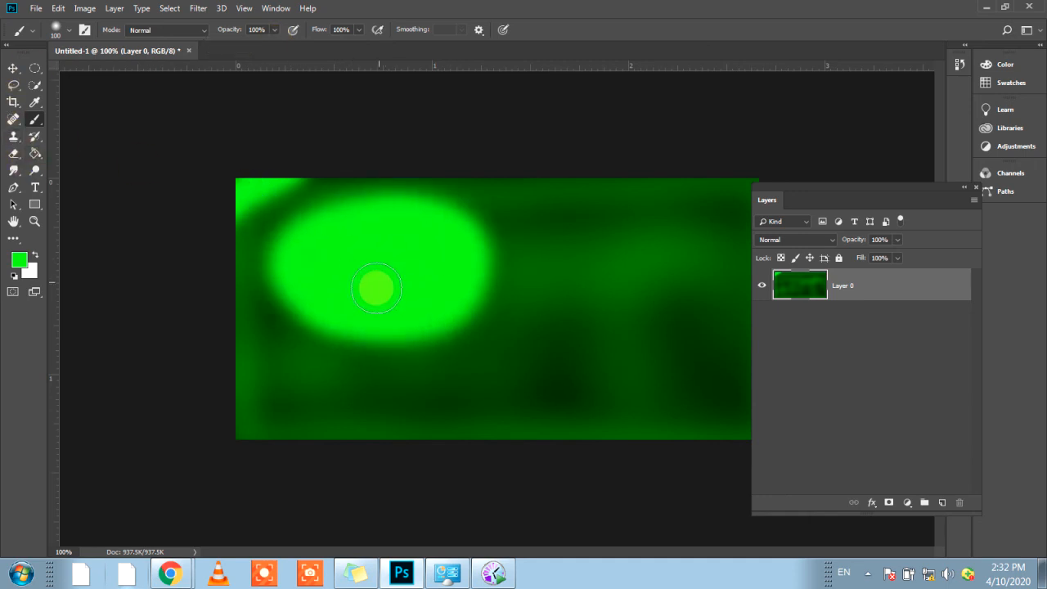
key("ctrl+z")
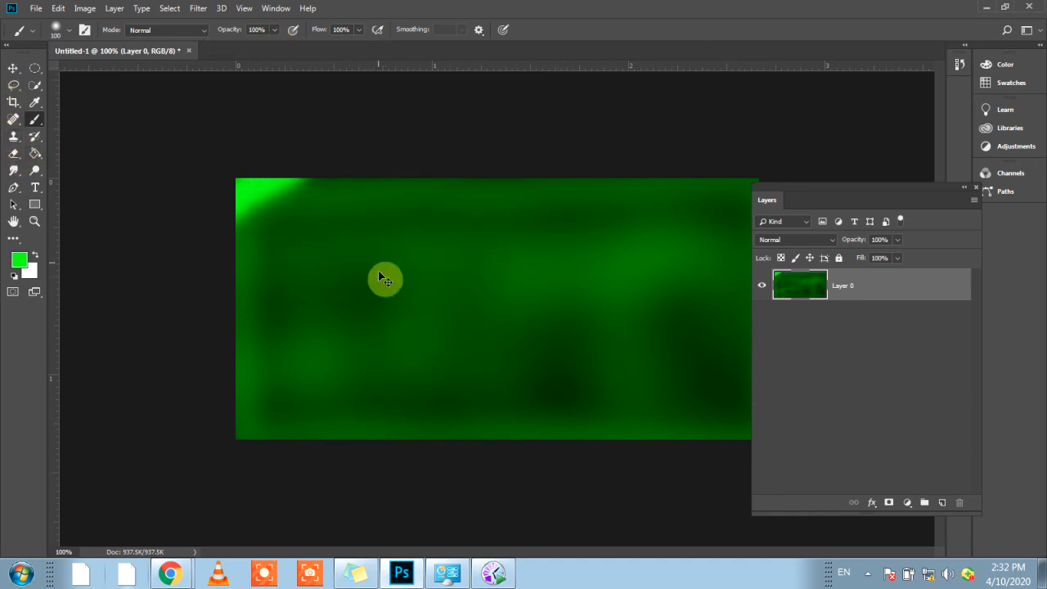
Step: Paint sample green patches at progressively lower brush opacities, including 10% and 1%
left_click_drag(274, 31, 269, 55)
mouse_move(427, 203)
left_mouse_down()
mouse_move(436, 249)
mouse_move(425, 220)
mouse_move(377, 244)
mouse_move(410, 265)
mouse_move(372, 229)
left_mouse_up()
left_click(274, 30)
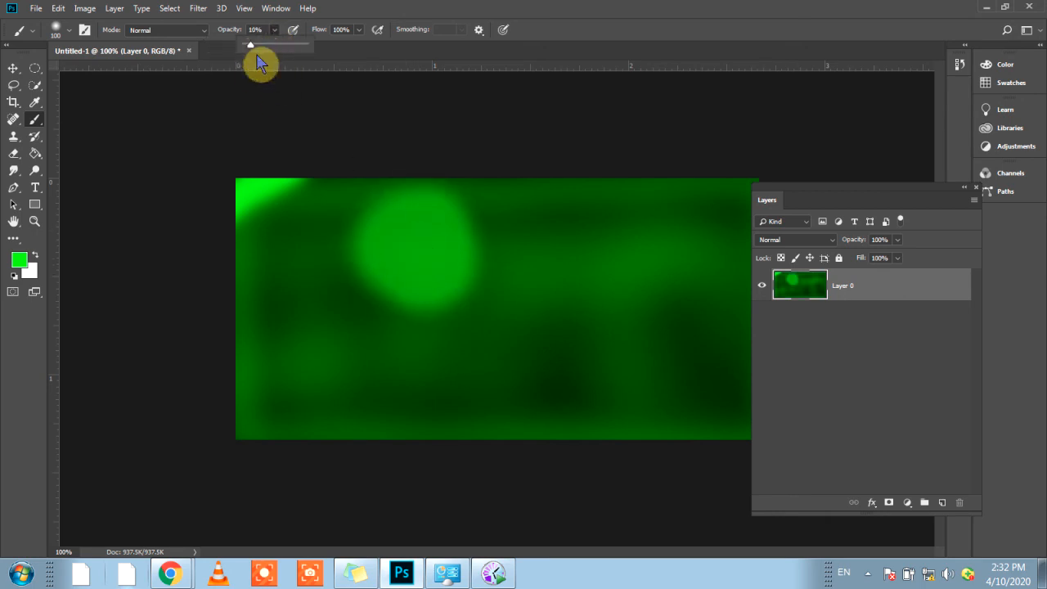
mouse_move(569, 266)
left_mouse_down()
mouse_move(589, 257)
mouse_move(585, 275)
left_mouse_up()
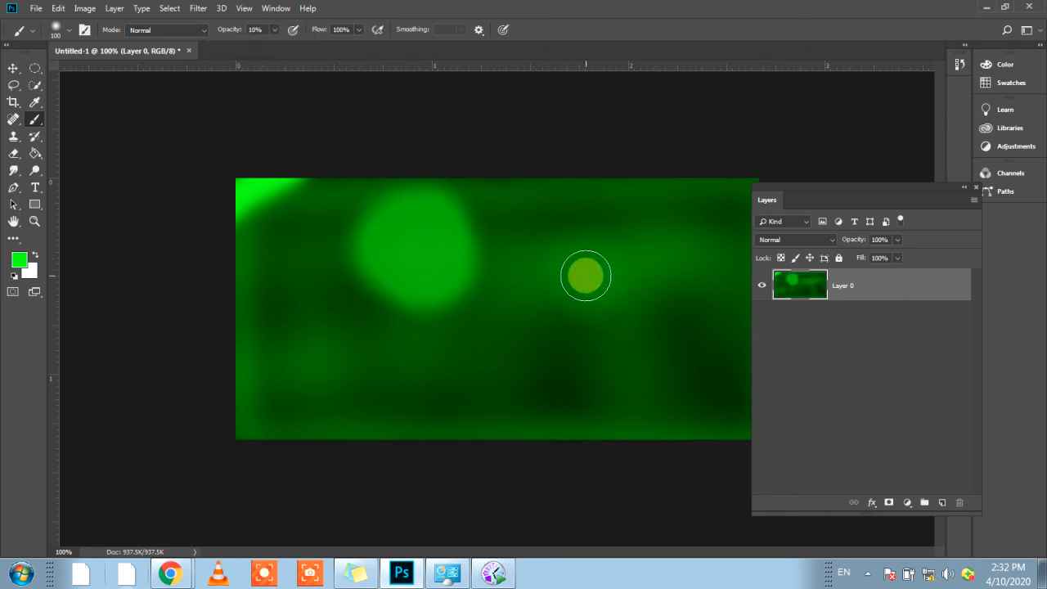
left_click(275, 31)
mouse_move(348, 332)
left_mouse_down()
mouse_move(283, 388)
mouse_move(415, 352)
left_mouse_up()
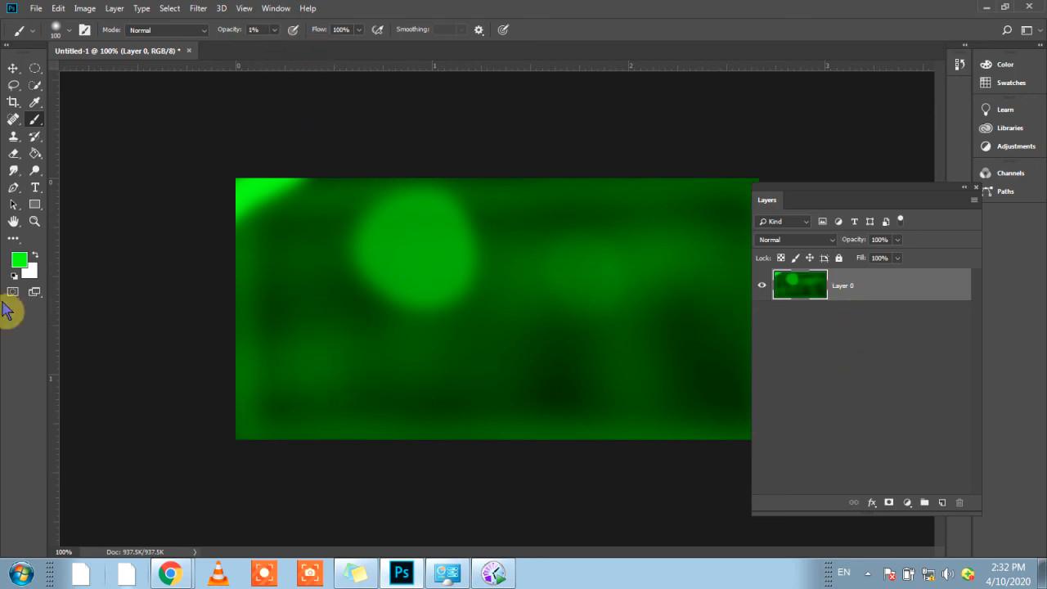
Step: Keep white as the background color, fill Layer 0 with the green foreground, and refill it with the white background
left_click(31, 273)
key("Return")
key("b")
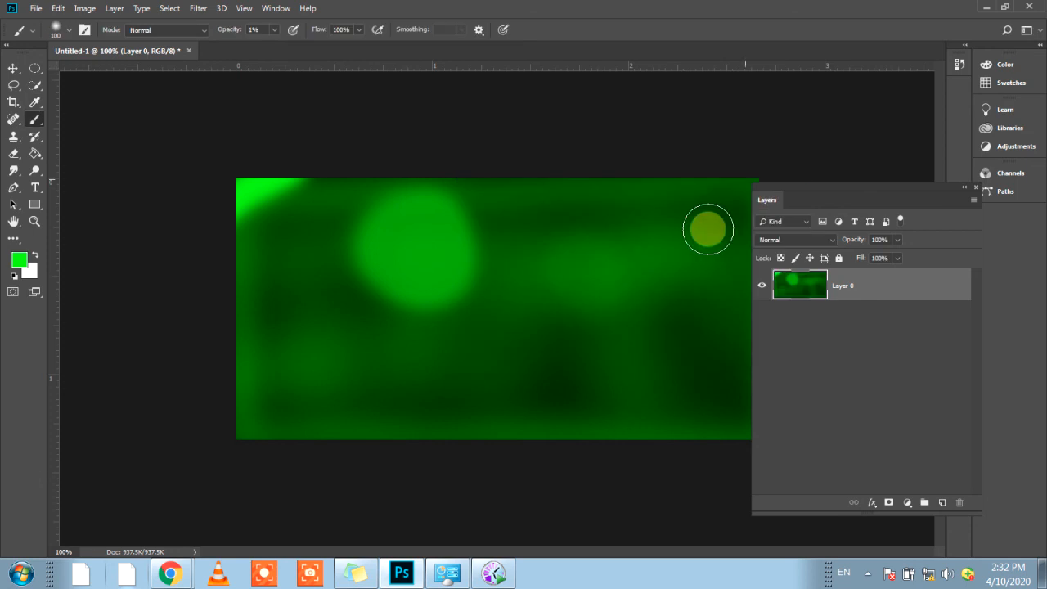
key("alt+BackSpace")
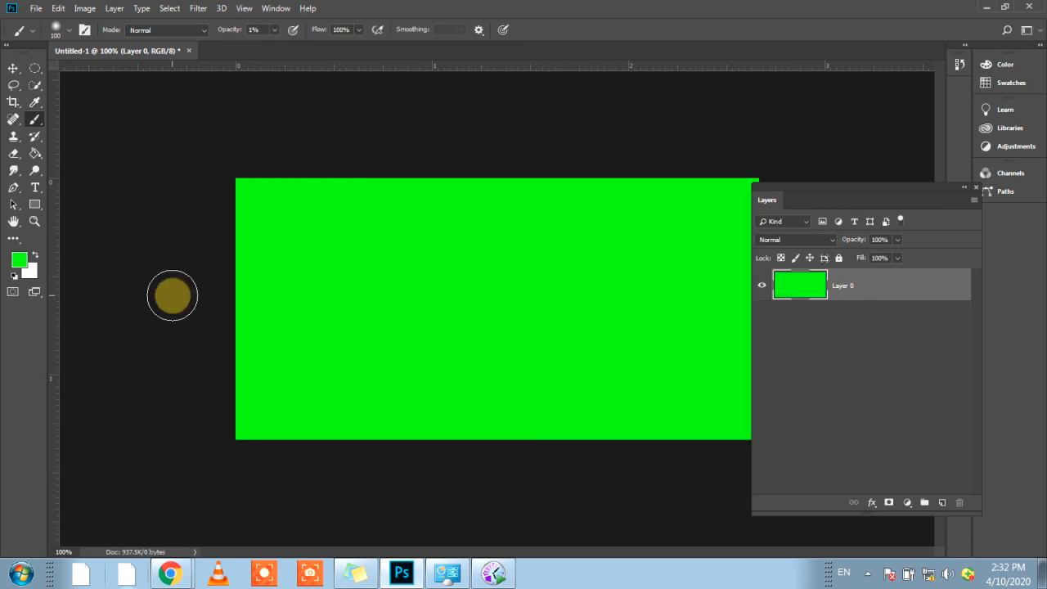
key("ctrl+BackSpace")
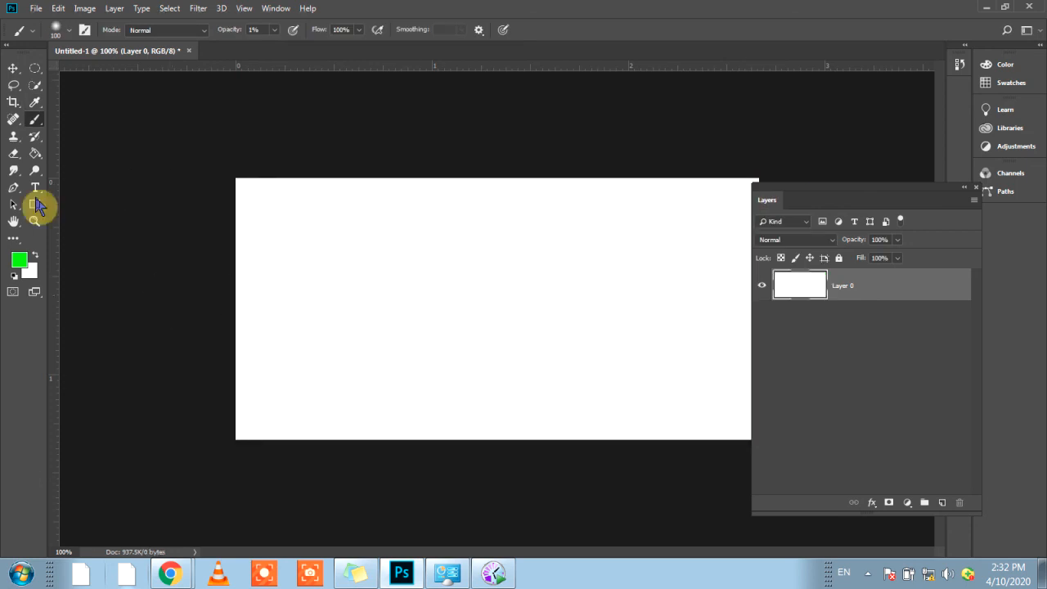
Step: Set the foreground color to black and reselect the Brush tool
left_click(19, 258)
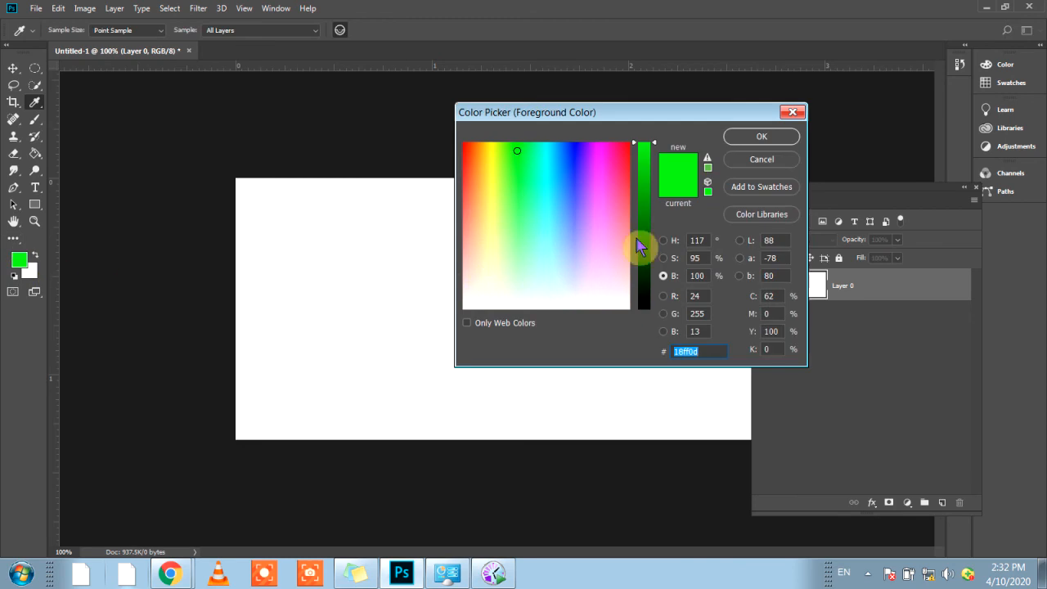
left_click_drag(638, 242, 650, 291)
left_click(740, 136)
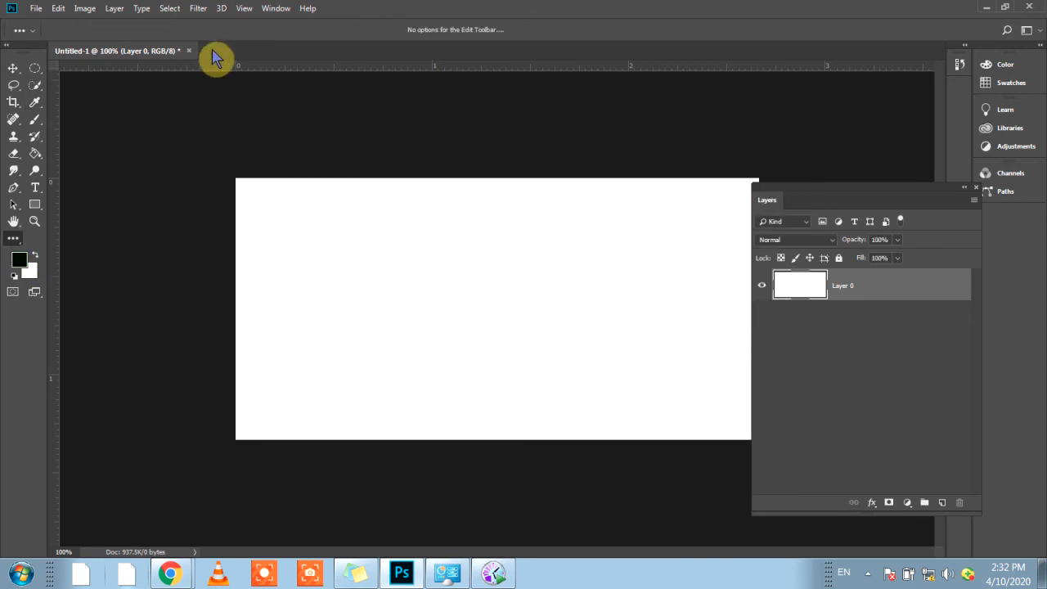
left_click(31, 121)
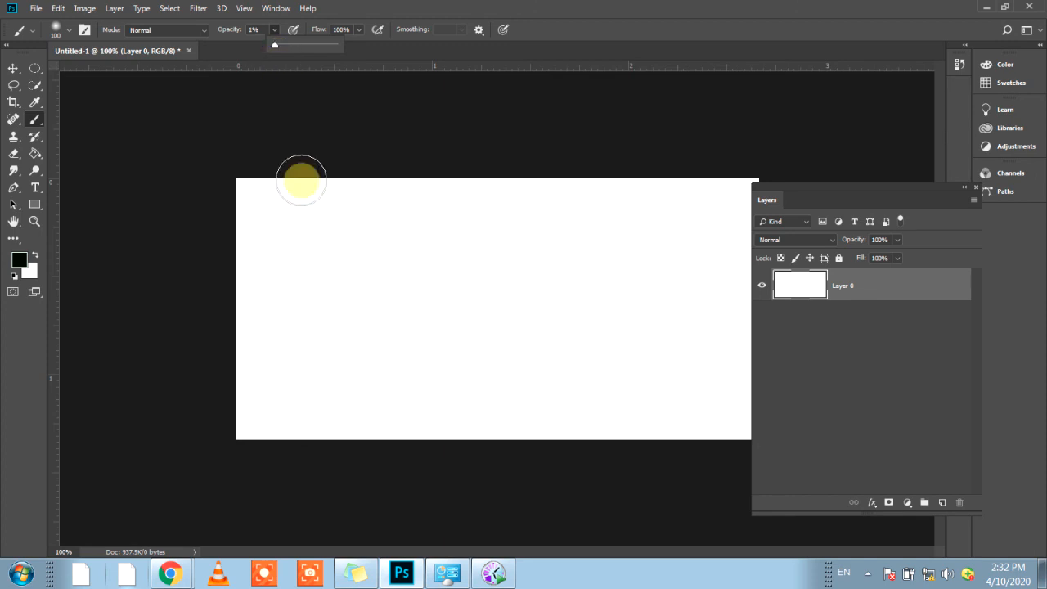
Step: Paint one vertical black stroke at 1% opacity and another beside it at 38% opacity on the white canvas
left_click_drag(294, 238, 302, 414)
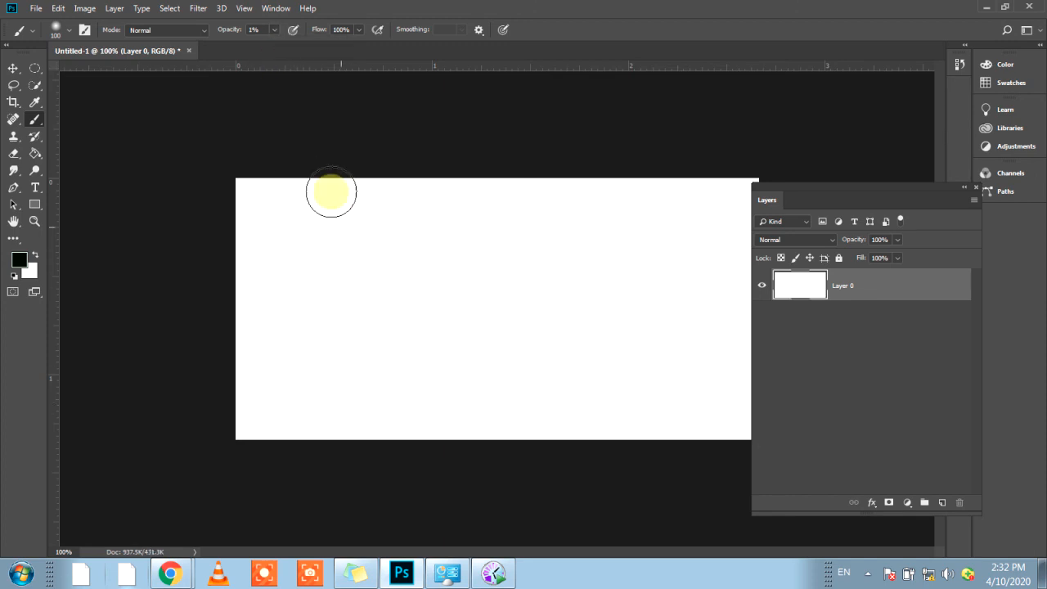
left_click(274, 30)
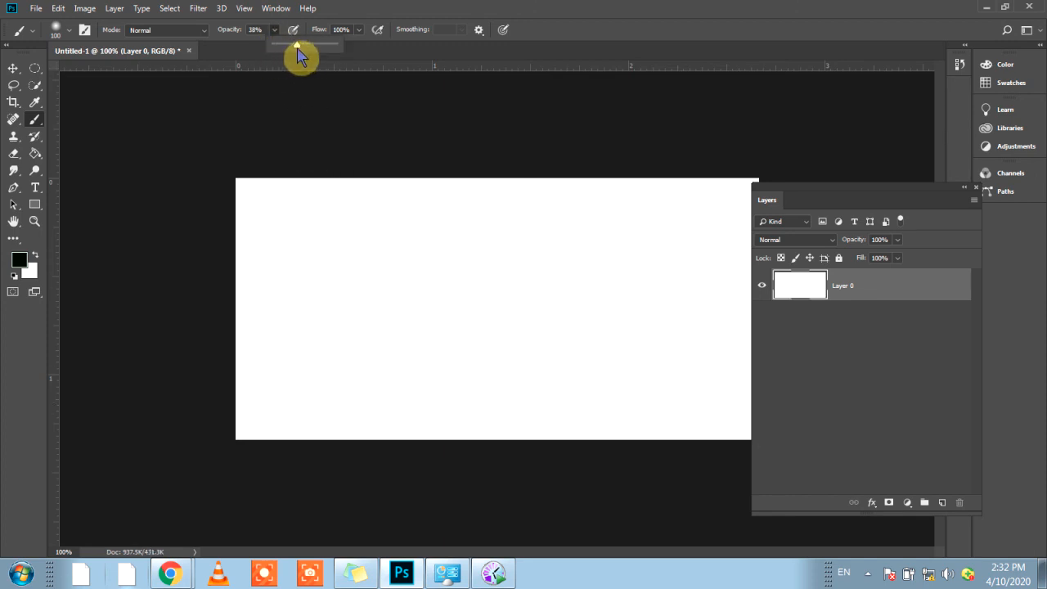
left_click_drag(403, 214, 421, 428)
Step: Raise the brush opacity and paint a darker vertical stroke, plus a fully black one at 100% opacity beside it
left_click(274, 30)
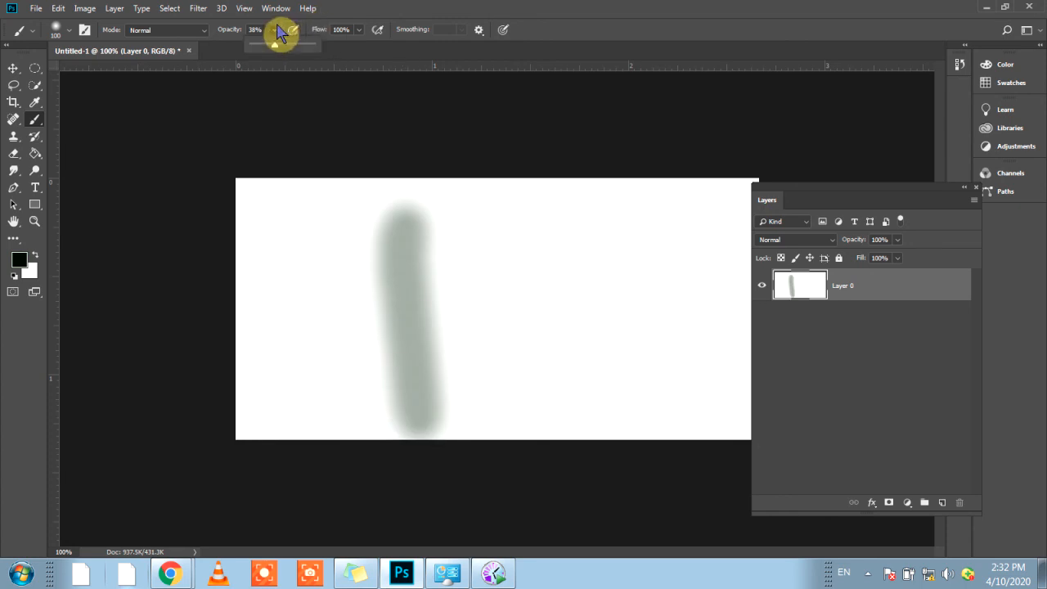
left_click_drag(293, 54, 307, 53)
left_click_drag(523, 195, 532, 430)
left_click(275, 31)
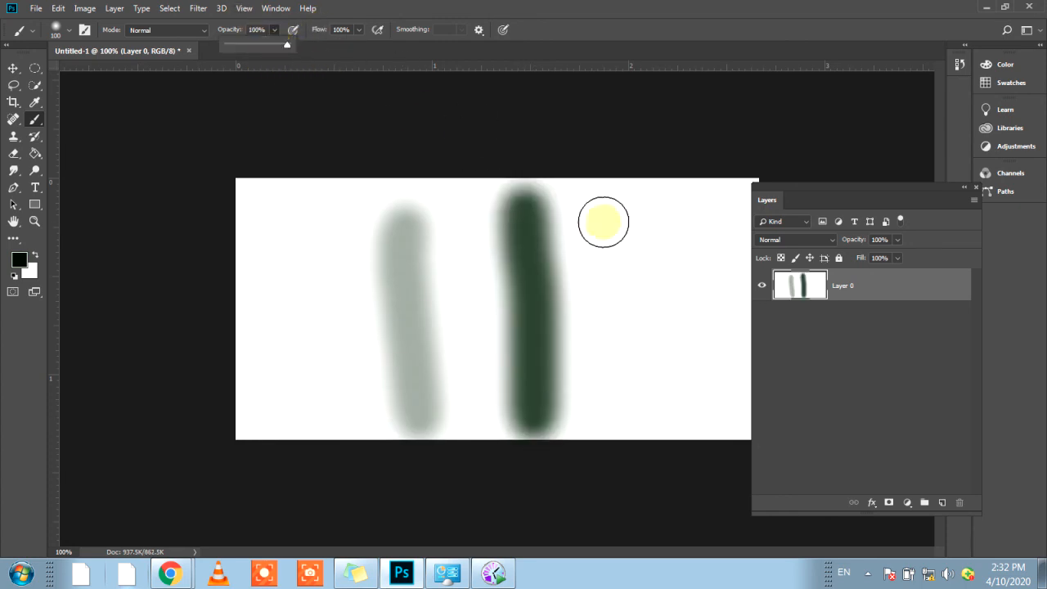
left_click_drag(628, 201, 639, 432)
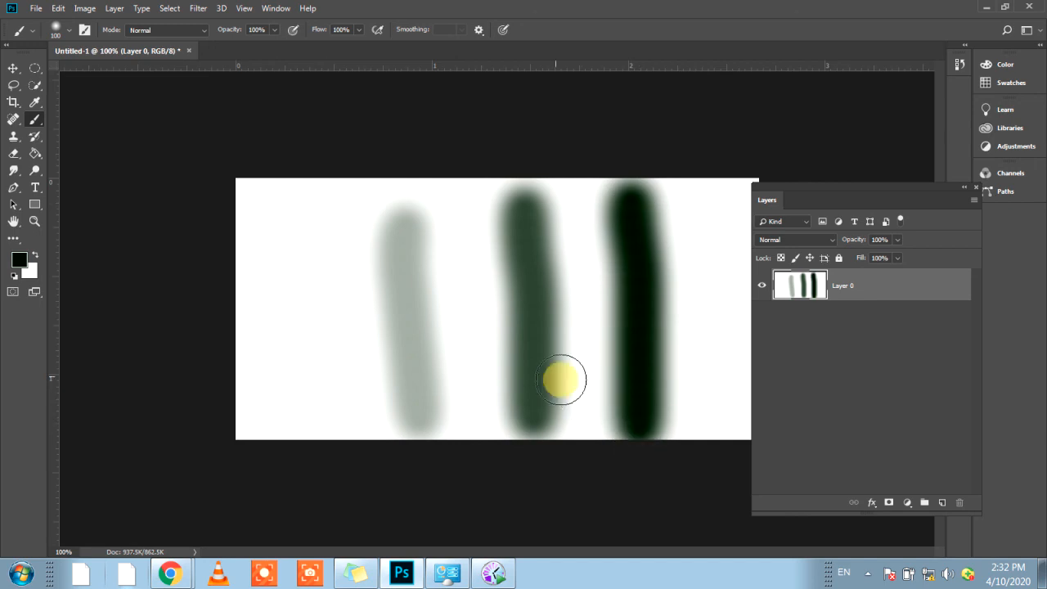
Step: Lower the brush opacity to 37% and paint a wide vertical gray band along the canvas's left side
left_click(274, 30)
left_click_drag(273, 52, 241, 52)
left_click_drag(306, 233, 308, 305)
mouse_move(308, 360)
left_mouse_down()
mouse_move(303, 336)
mouse_move(317, 349)
mouse_move(320, 389)
mouse_move(318, 334)
mouse_move(330, 414)
mouse_move(326, 247)
mouse_move(322, 383)
mouse_move(311, 235)
mouse_move(318, 432)
mouse_move(321, 211)
mouse_move(321, 413)
mouse_move(307, 281)
left_mouse_up()
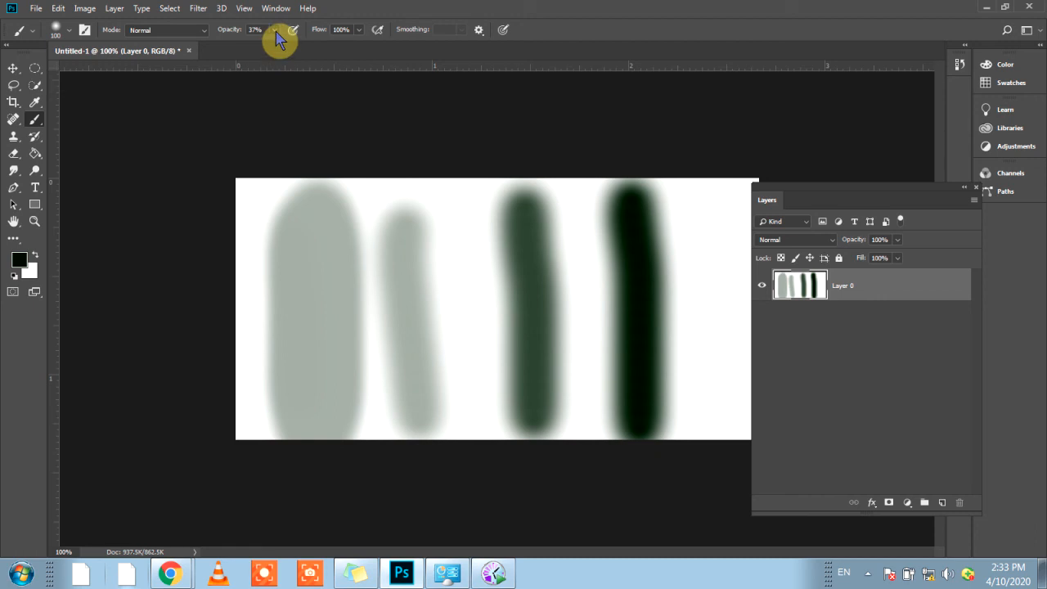
Step: Paint a bright green (17ef0c) vertical patch between the gray strokes with the brush at 100% opacity and 40% flow
left_click_drag(275, 47, 346, 42)
left_click(358, 30)
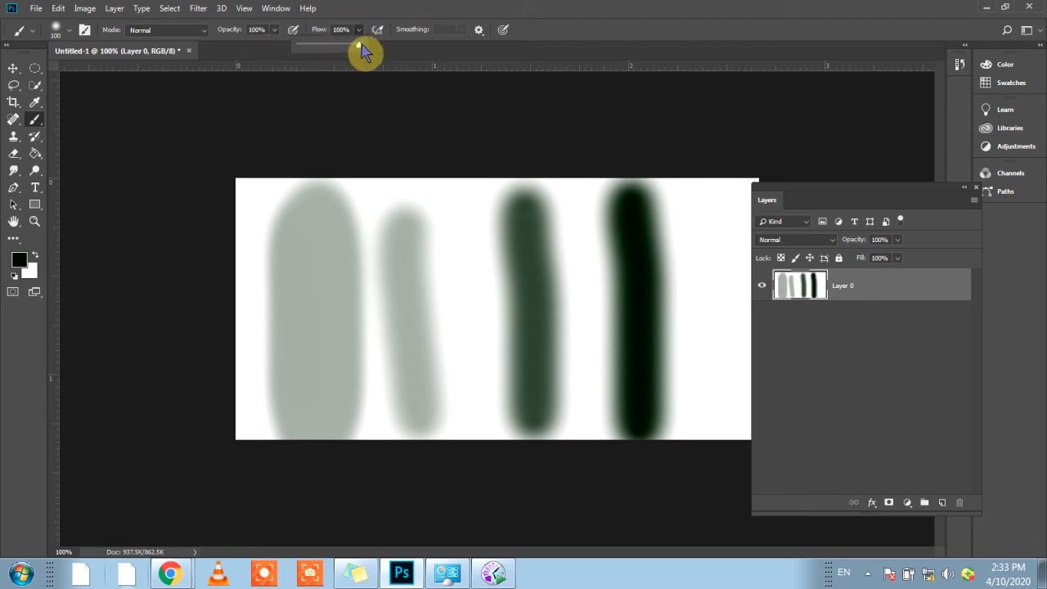
left_click(20, 260)
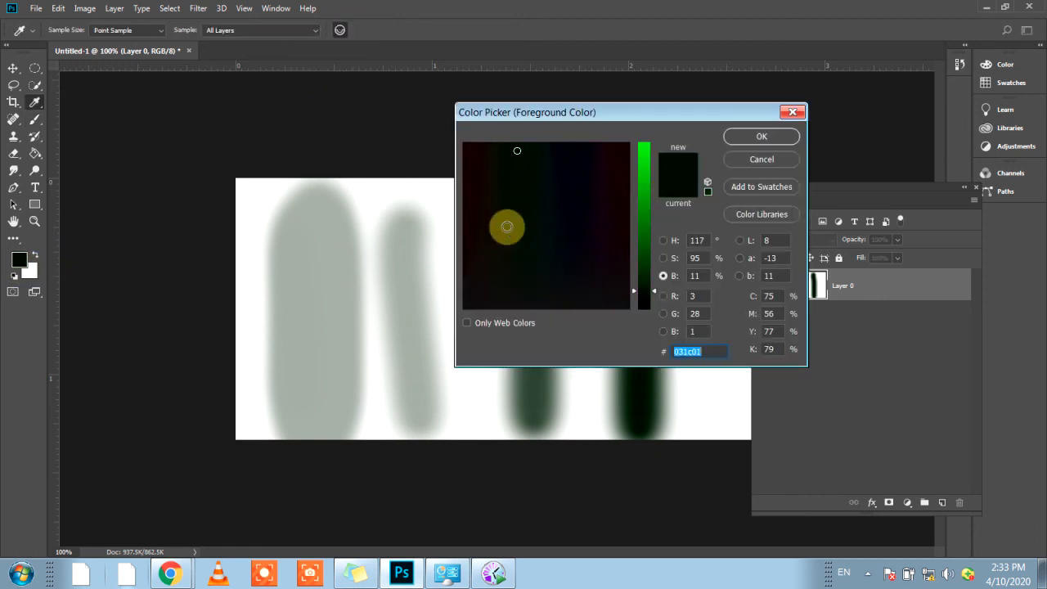
left_click_drag(655, 188, 651, 153)
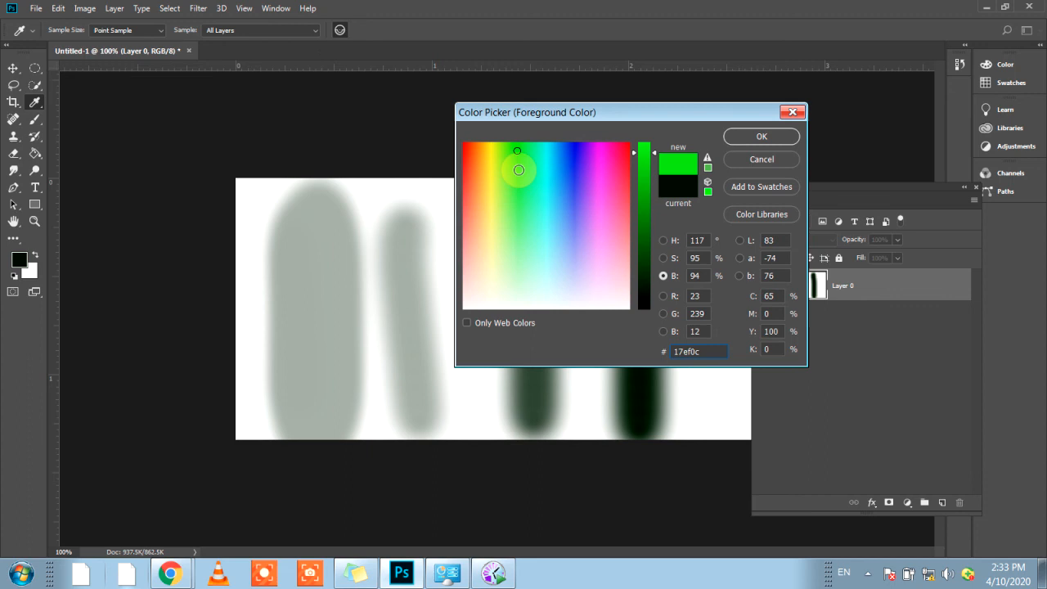
left_click(764, 138)
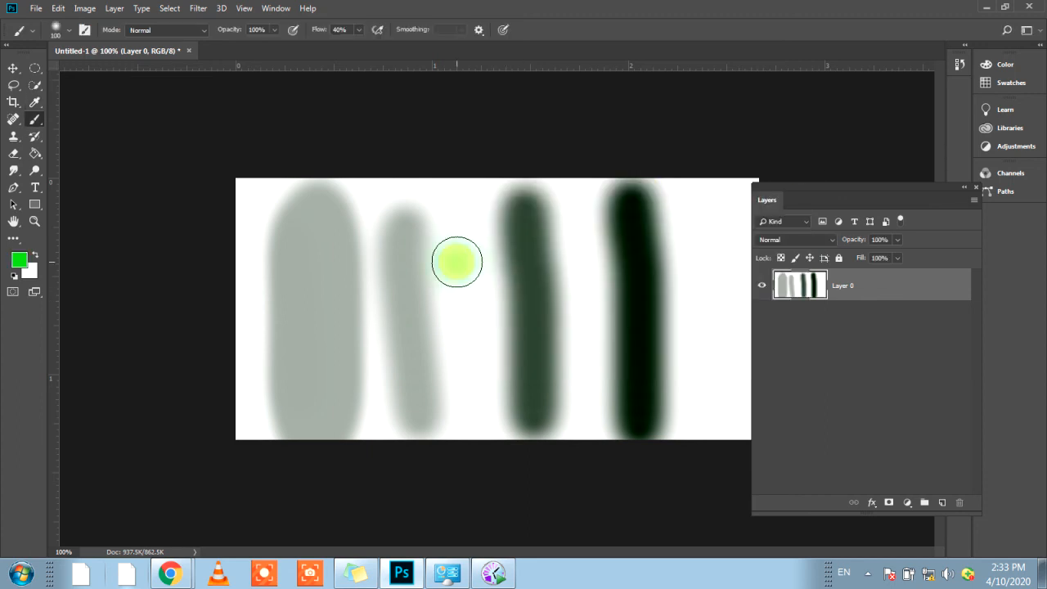
mouse_move(457, 262)
left_mouse_down()
mouse_move(458, 424)
mouse_move(458, 273)
mouse_move(459, 400)
mouse_move(453, 289)
mouse_move(455, 398)
mouse_move(463, 279)
mouse_move(460, 322)
mouse_move(463, 303)
left_mouse_up()
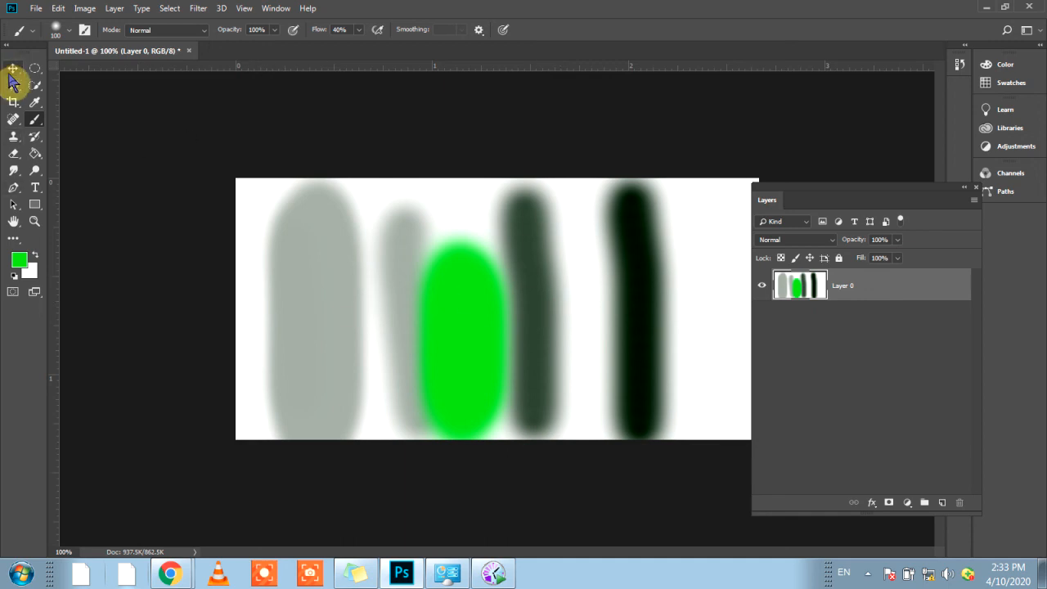
Step: Delete a large elliptical area spanning the painted strokes and clear the selection
left_click_drag(37, 72, 39, 80)
left_click(90, 80)
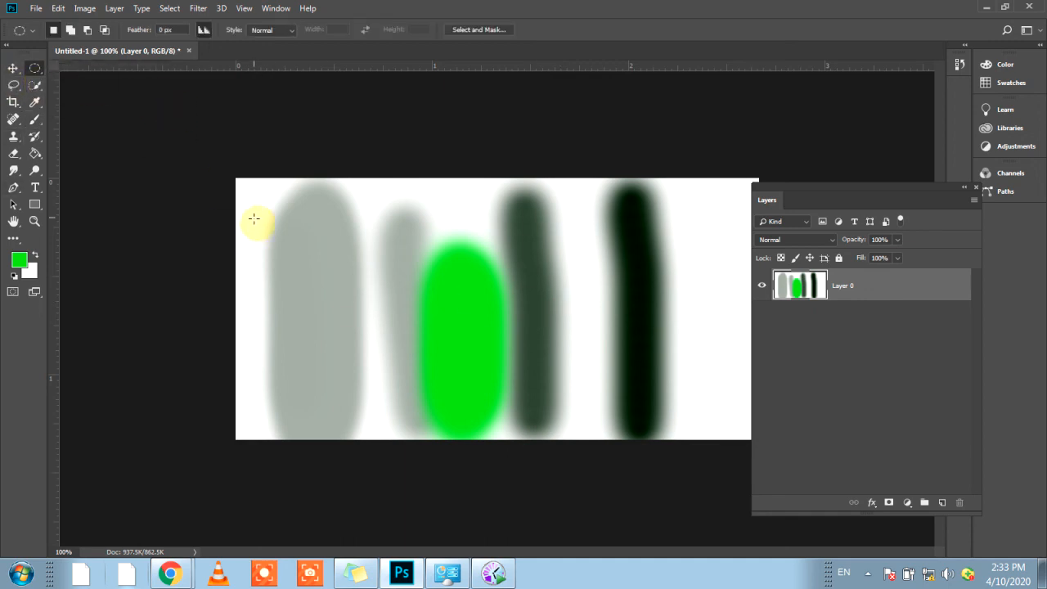
left_click_drag(317, 425, 723, 455)
key("Delete")
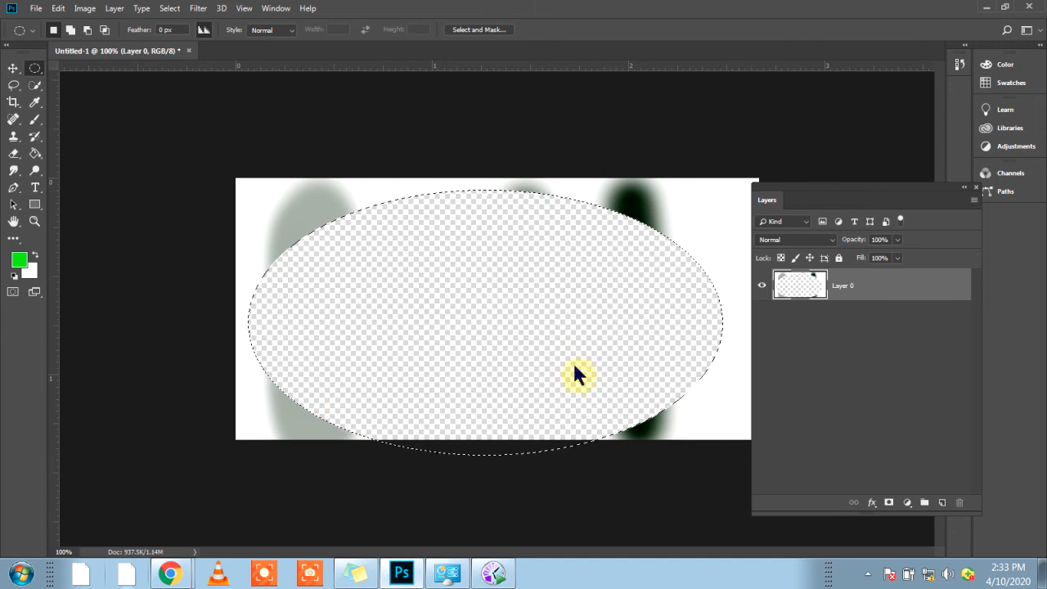
key("ctrl+s")
left_click(470, 477)
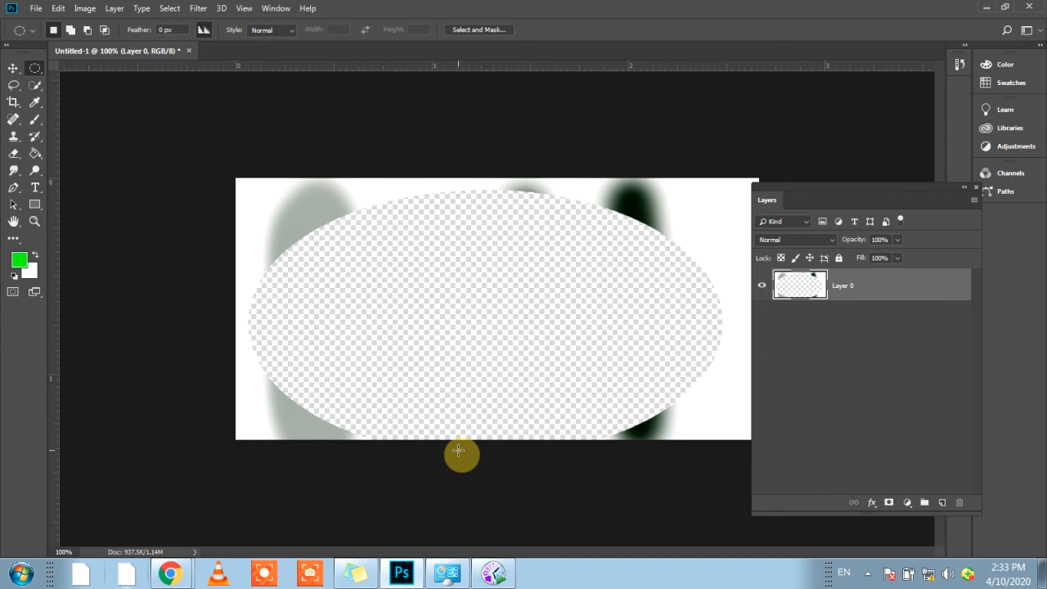
Step: Fill the whole layer with the green foreground color, and refill it with the white background color
key("alt+BackSpace")
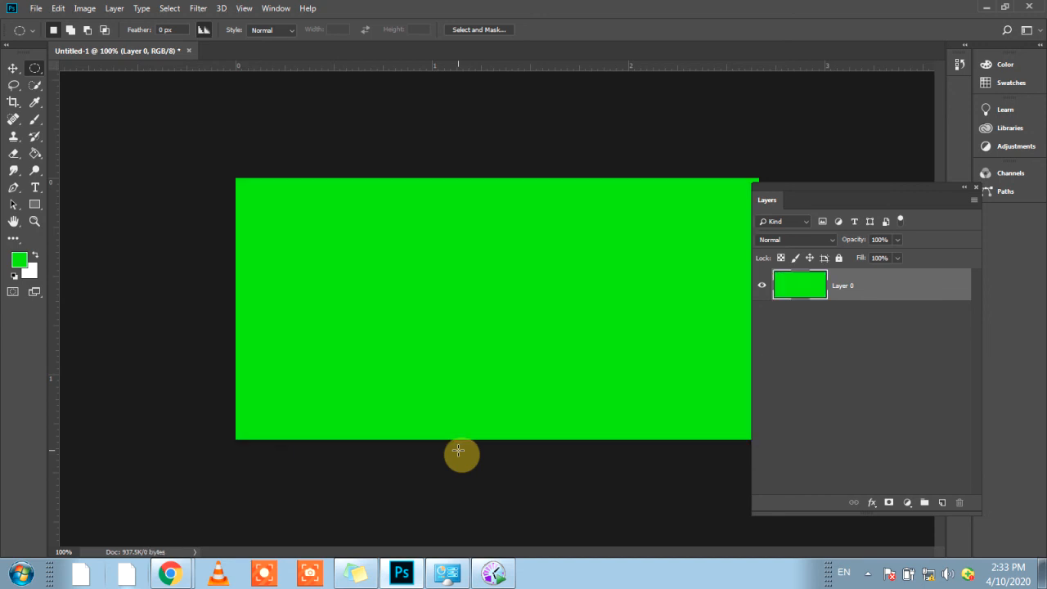
key("ctrl+BackSpace")
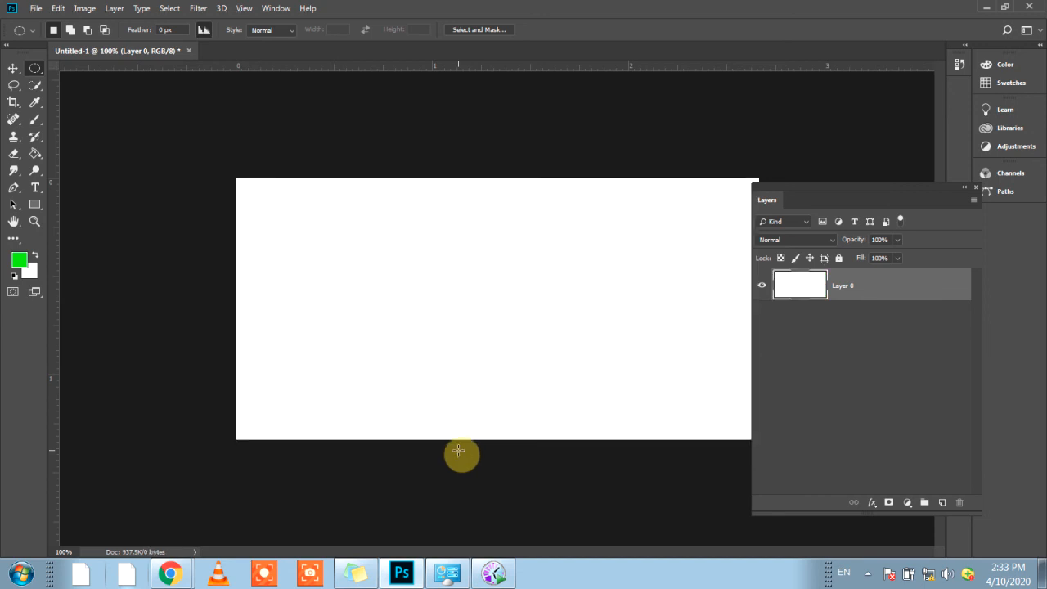
Step: Paint a green zigzag stroke with the Brush tool at 40% flow on the left half of the white canvas
left_click(34, 119)
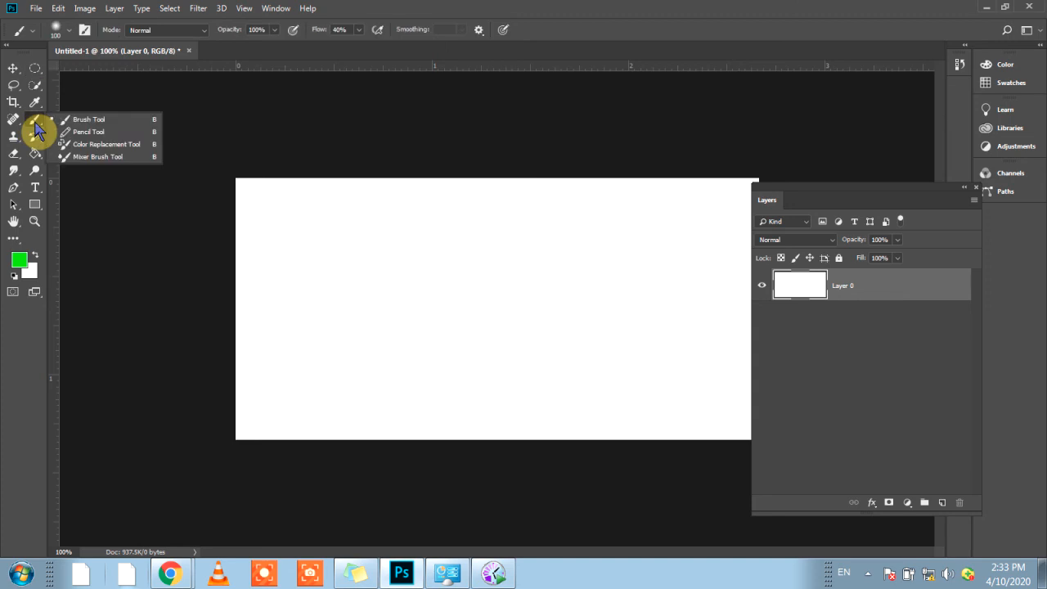
left_click(118, 122)
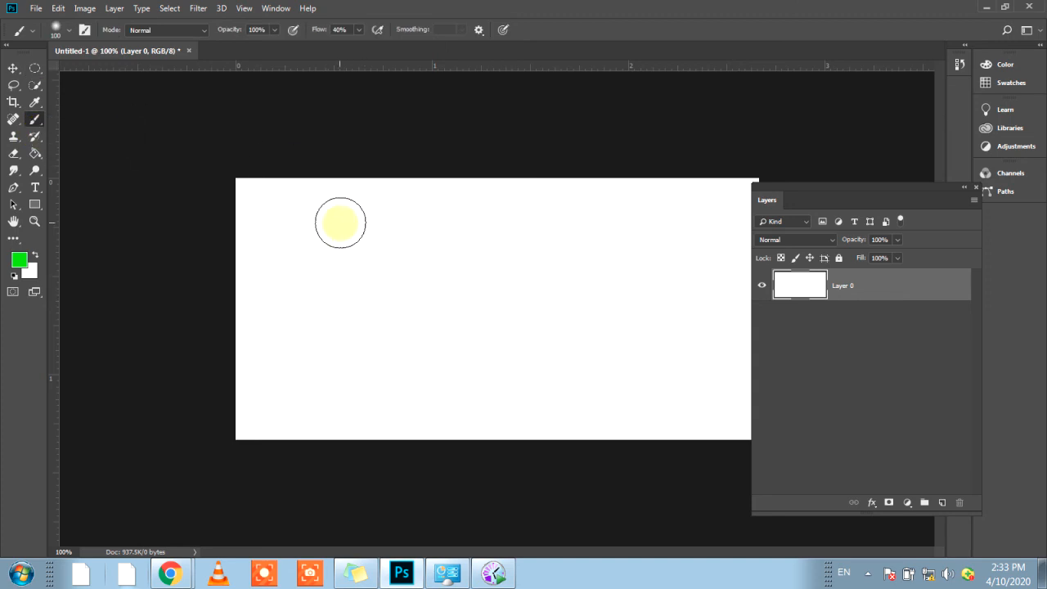
mouse_move(320, 222)
left_mouse_down()
mouse_move(351, 224)
mouse_move(328, 326)
mouse_move(283, 376)
mouse_move(467, 479)
left_mouse_up()
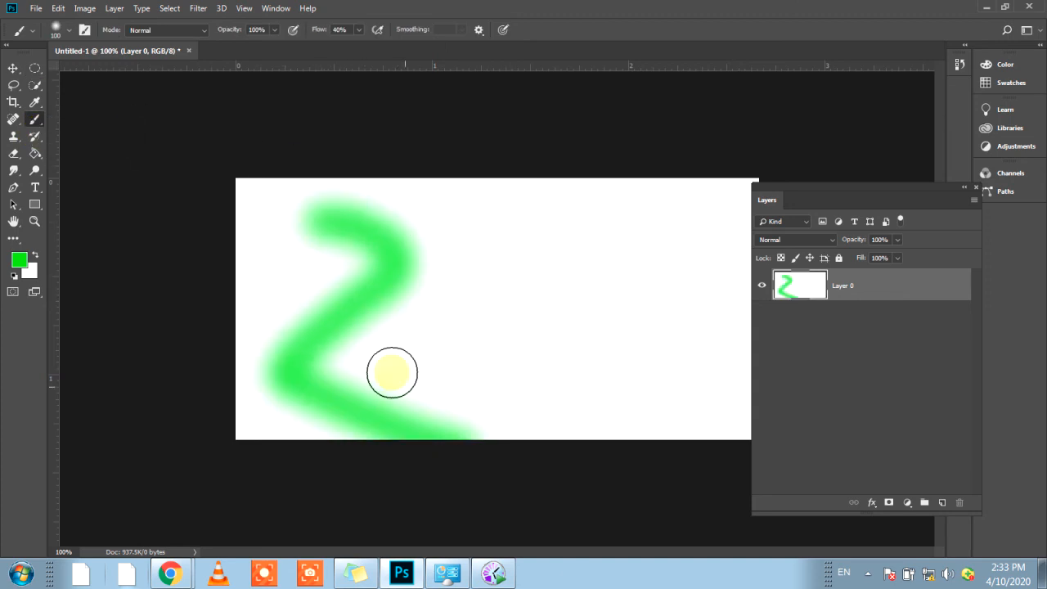
Step: Set the brush flow to 100%, try a vertical green stroke beside the zigzag, and undo it
left_click(359, 30)
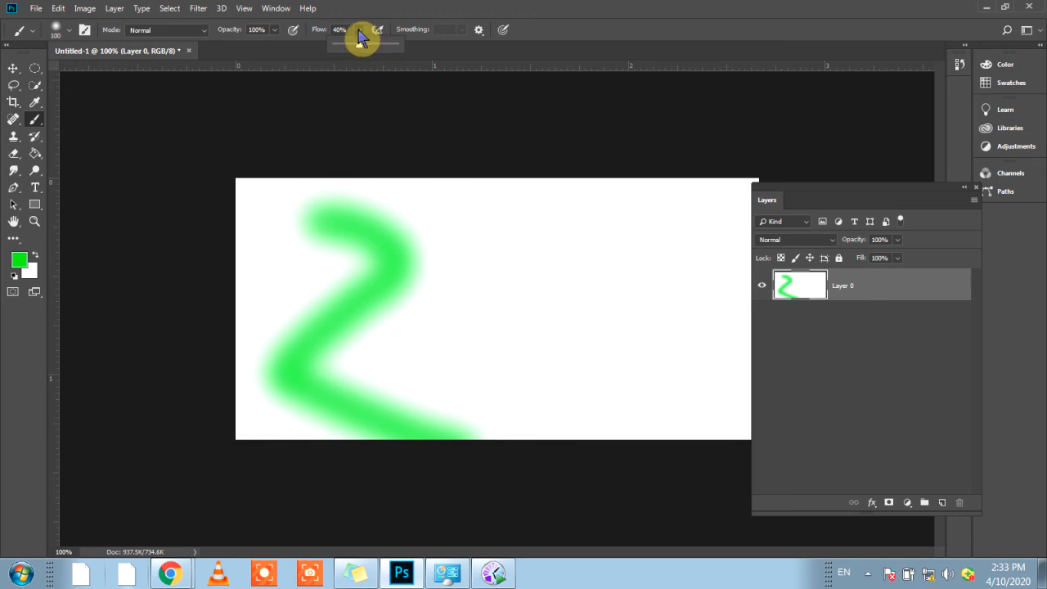
mouse_move(358, 46)
left_mouse_down()
mouse_move(452, 61)
mouse_move(261, 28)
mouse_move(392, 47)
mouse_move(351, 55)
left_mouse_up()
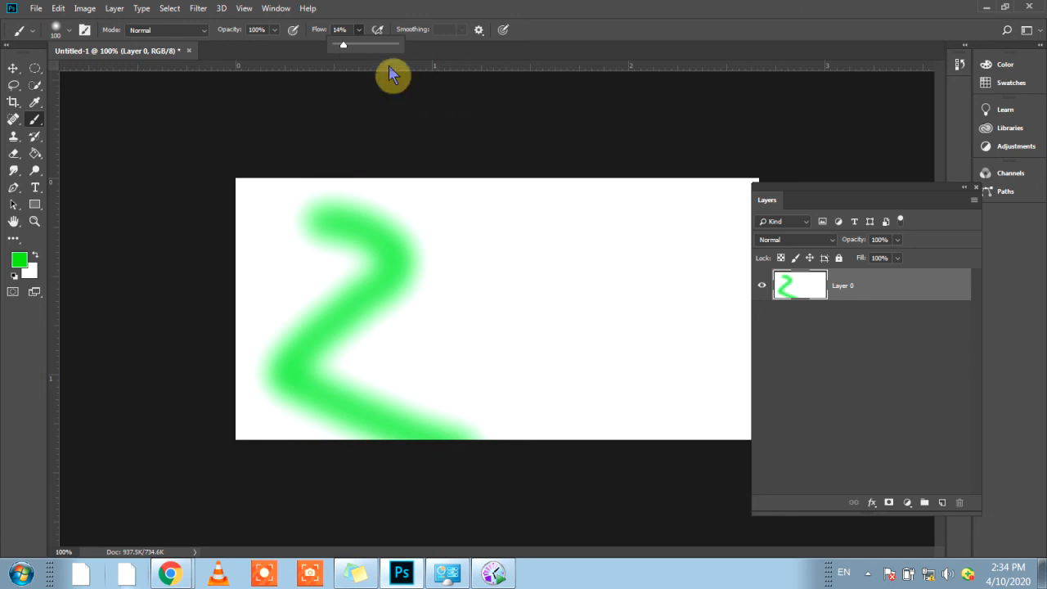
left_click_drag(341, 47, 491, 46)
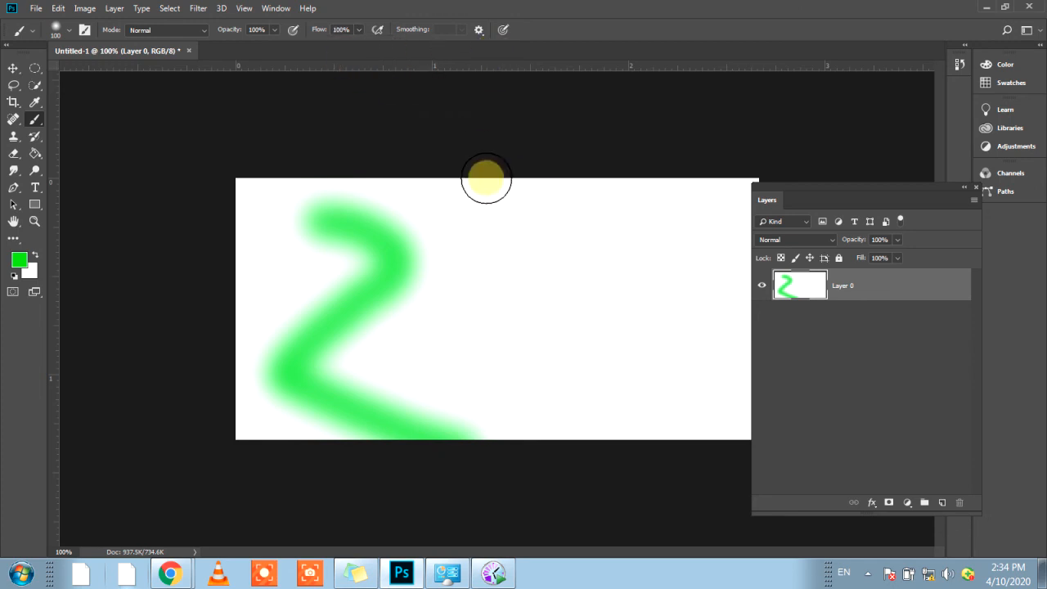
left_click_drag(485, 178, 499, 407)
key("ctrl+z")
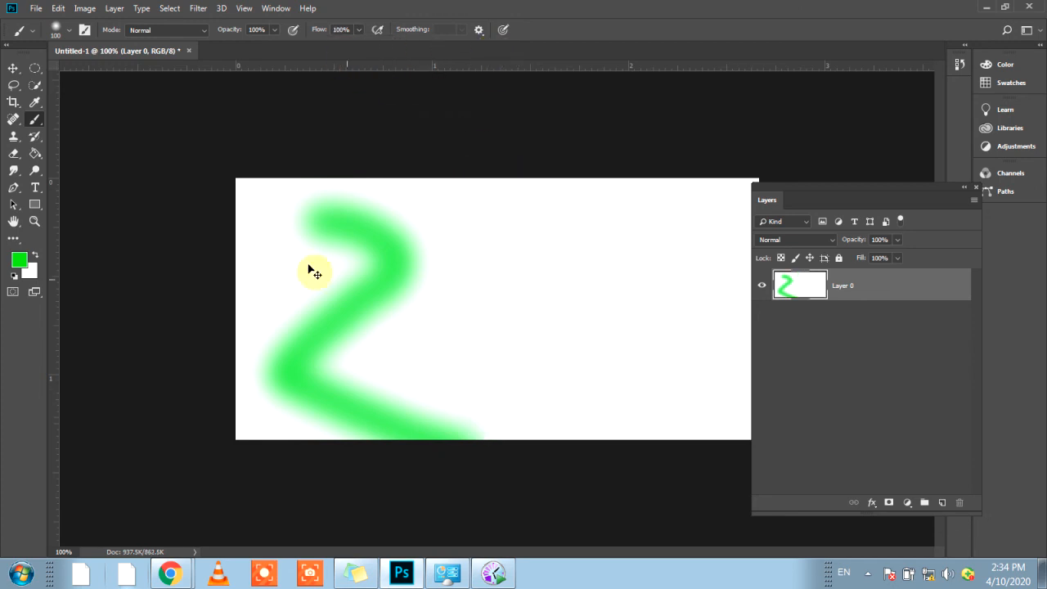
Step: Change the foreground color to a dark mustard yellow, about aea739
left_click(19, 260)
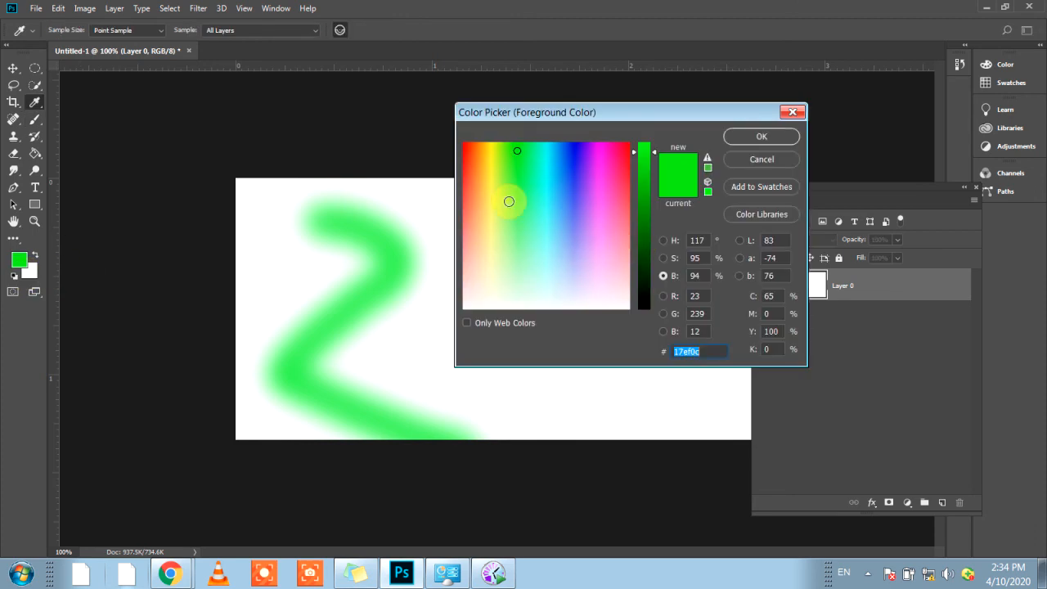
left_click(485, 237)
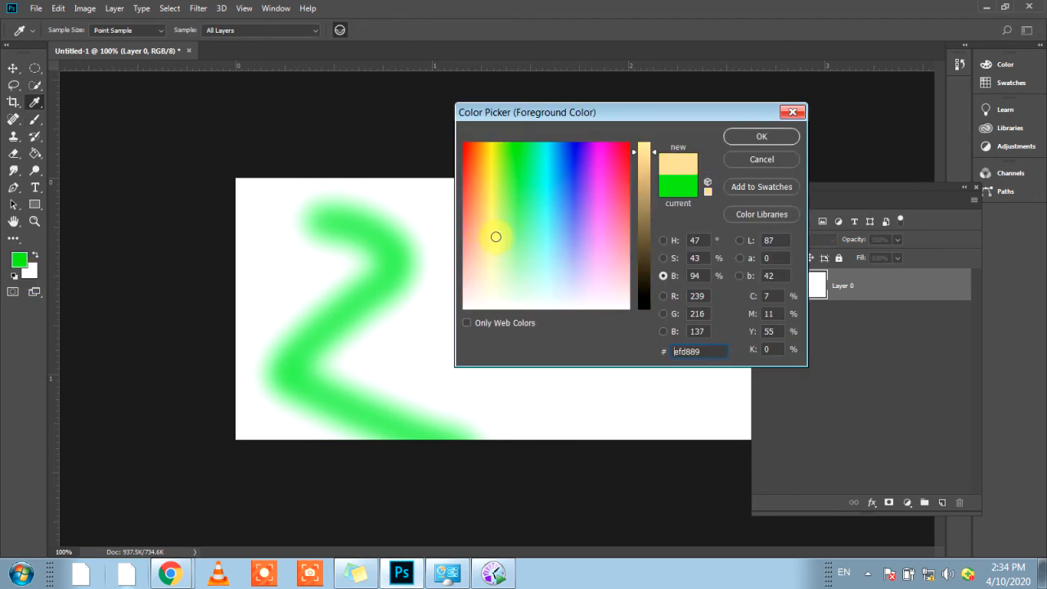
left_click(654, 173)
left_click_drag(654, 176, 656, 167)
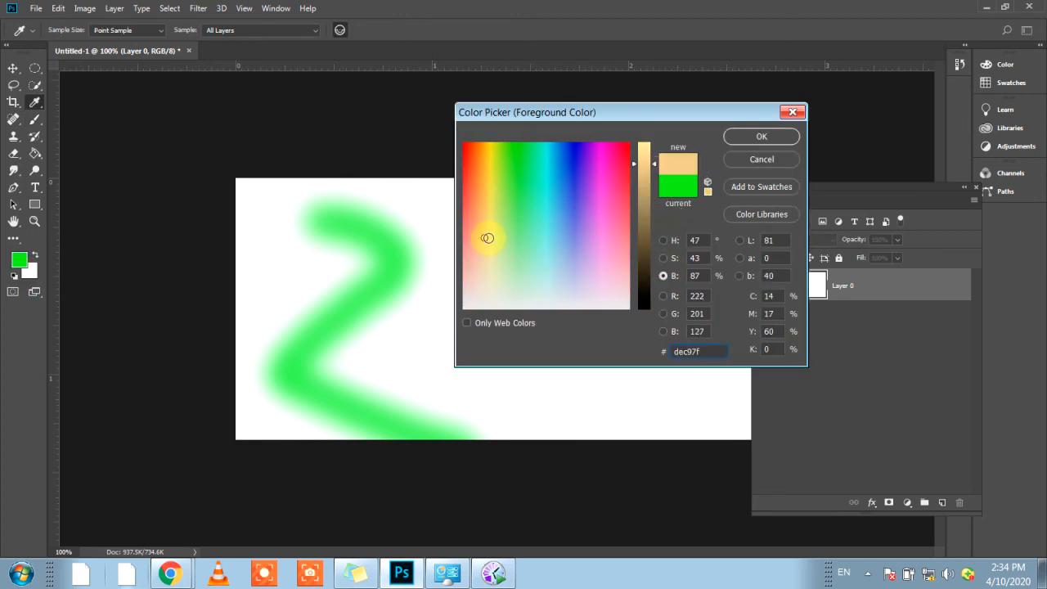
left_click(485, 217)
left_click_drag(486, 192, 488, 199)
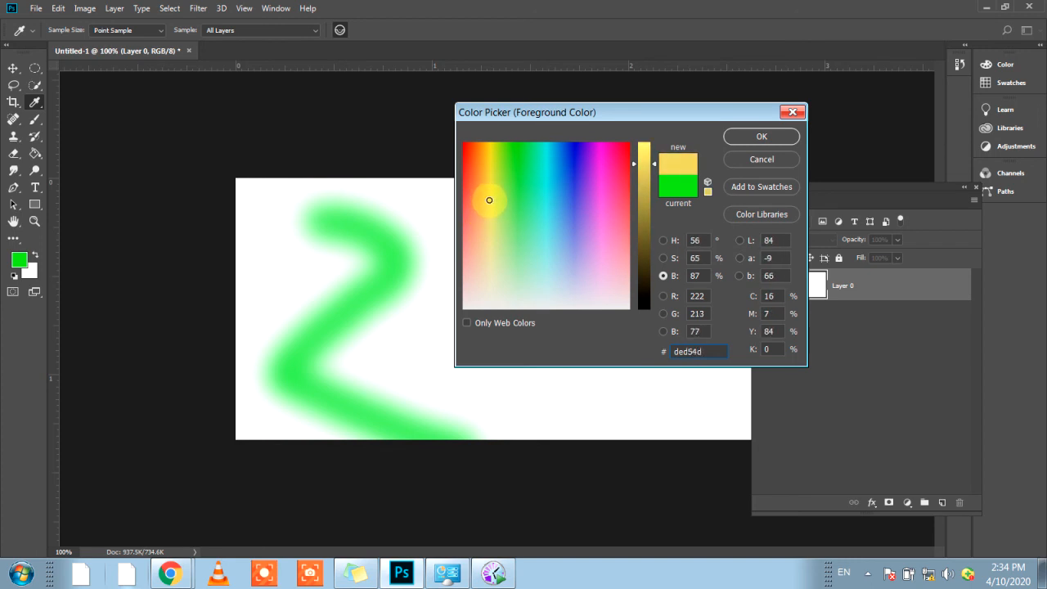
left_click_drag(655, 169, 654, 203)
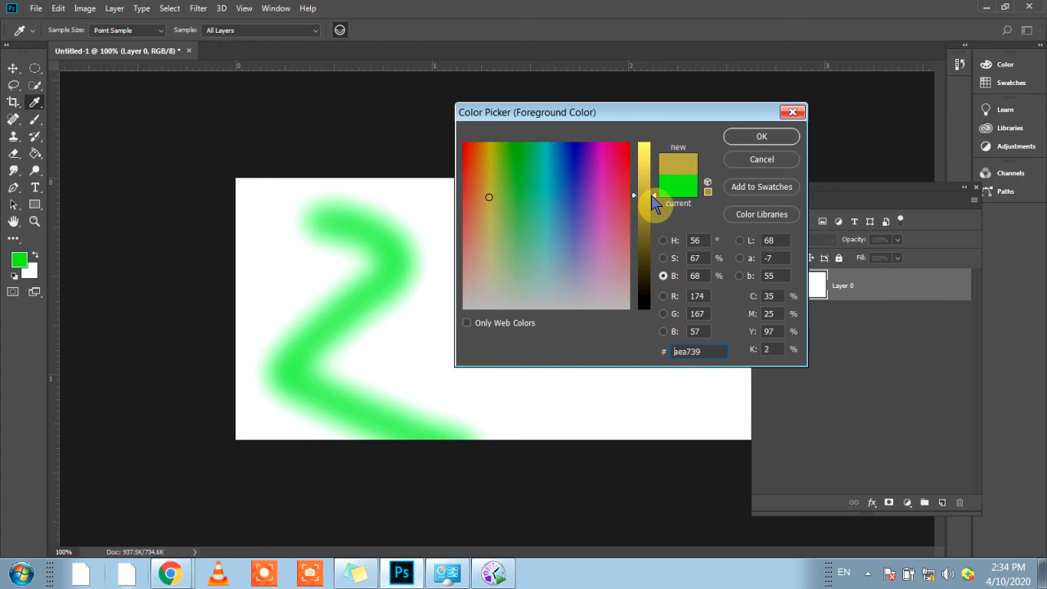
left_click(765, 138)
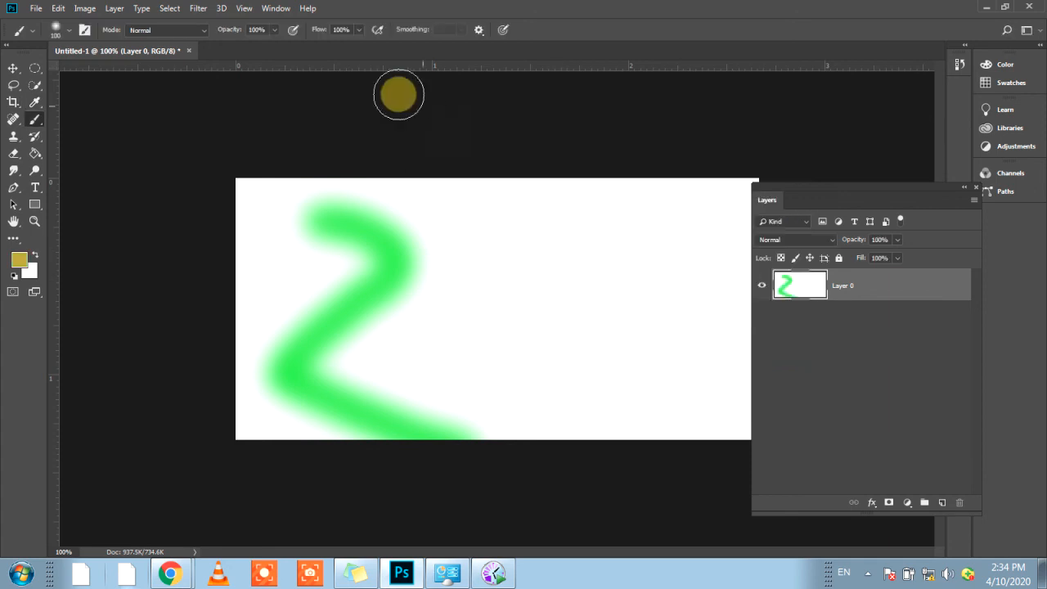
Step: Undo a trial vertical mustard stroke and paint a wide overlapping mustard patch at 30% flow on the canvas's right half
left_click_drag(524, 210, 519, 437)
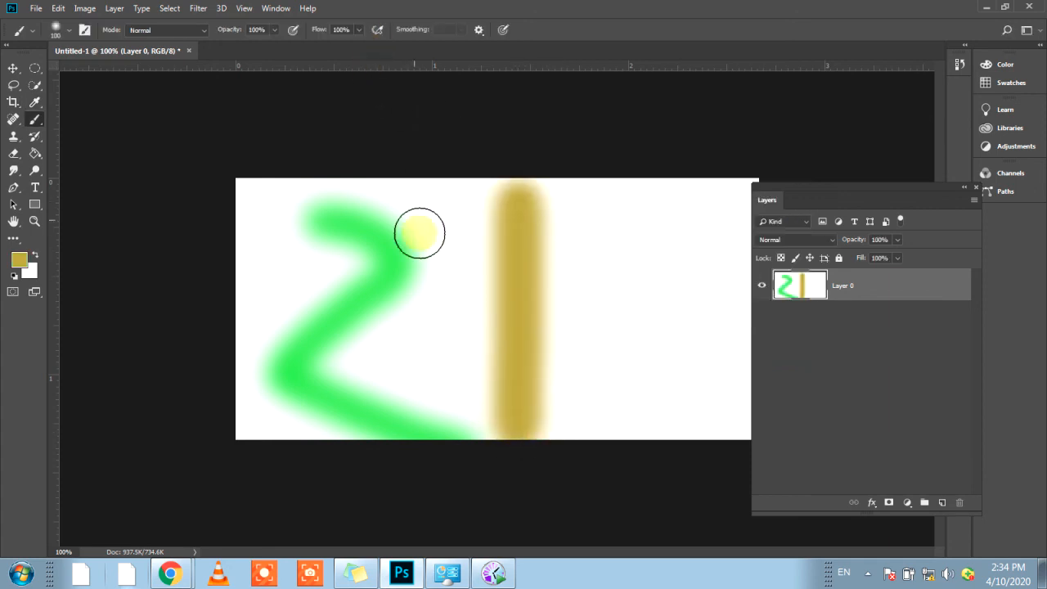
key("ctrl+z")
left_click(358, 30)
left_click_drag(359, 43, 324, 45)
mouse_move(543, 232)
left_mouse_down()
mouse_move(584, 227)
mouse_move(531, 258)
mouse_move(596, 234)
mouse_move(542, 268)
mouse_move(599, 265)
mouse_move(562, 300)
mouse_move(589, 310)
mouse_move(630, 300)
mouse_move(580, 344)
mouse_move(668, 322)
mouse_move(585, 372)
mouse_move(649, 373)
mouse_move(665, 345)
mouse_move(607, 215)
mouse_move(551, 238)
mouse_move(561, 325)
mouse_move(613, 418)
left_mouse_up()
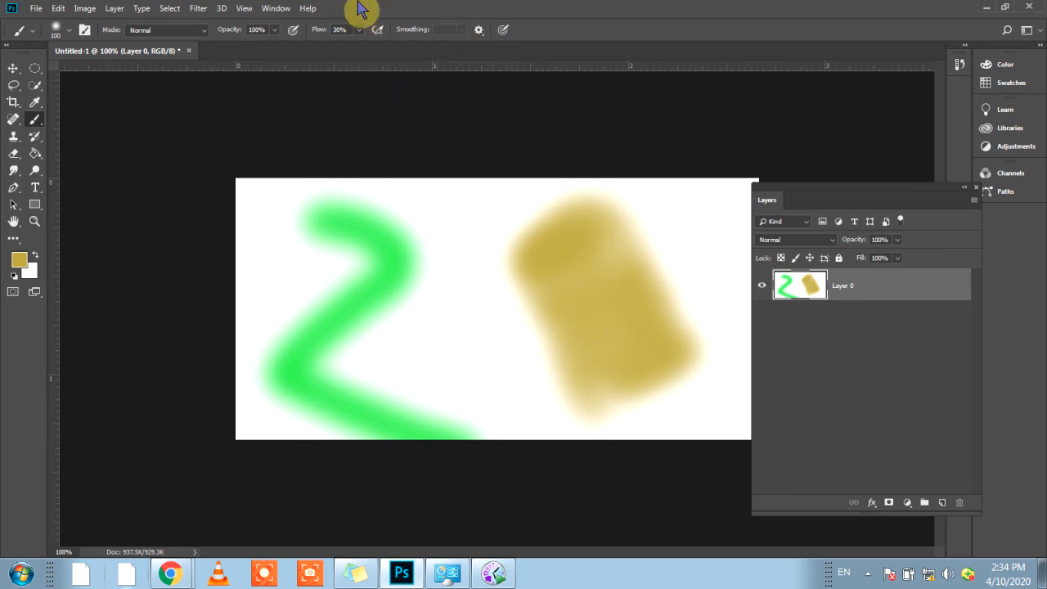
Step: Set the brush flow to 100%, clear the entire canvas and refill it with the white background color
left_click(358, 29)
left_click_drag(360, 45, 484, 80)
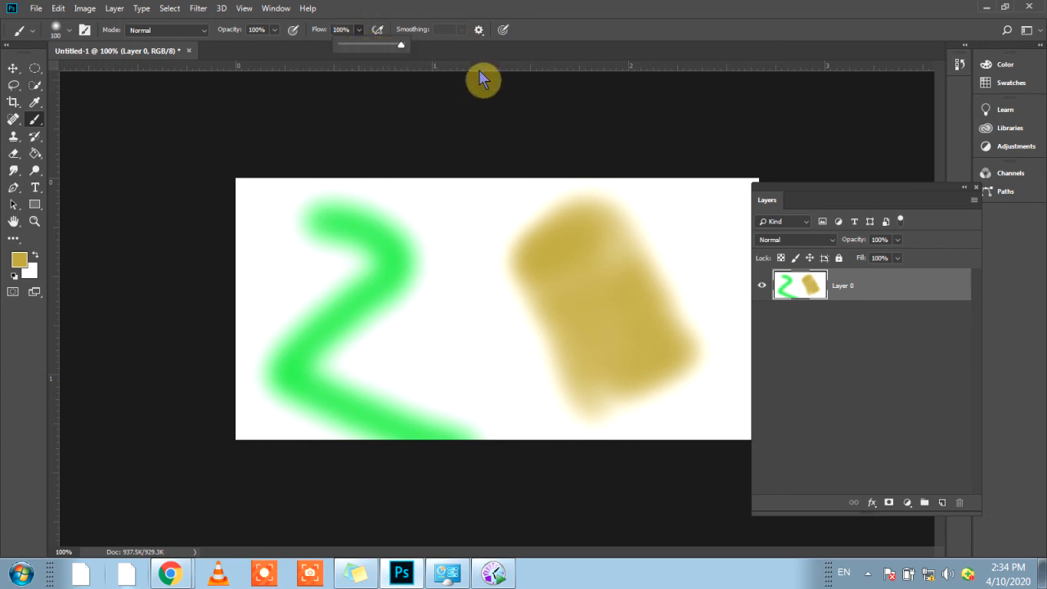
left_click(450, 218)
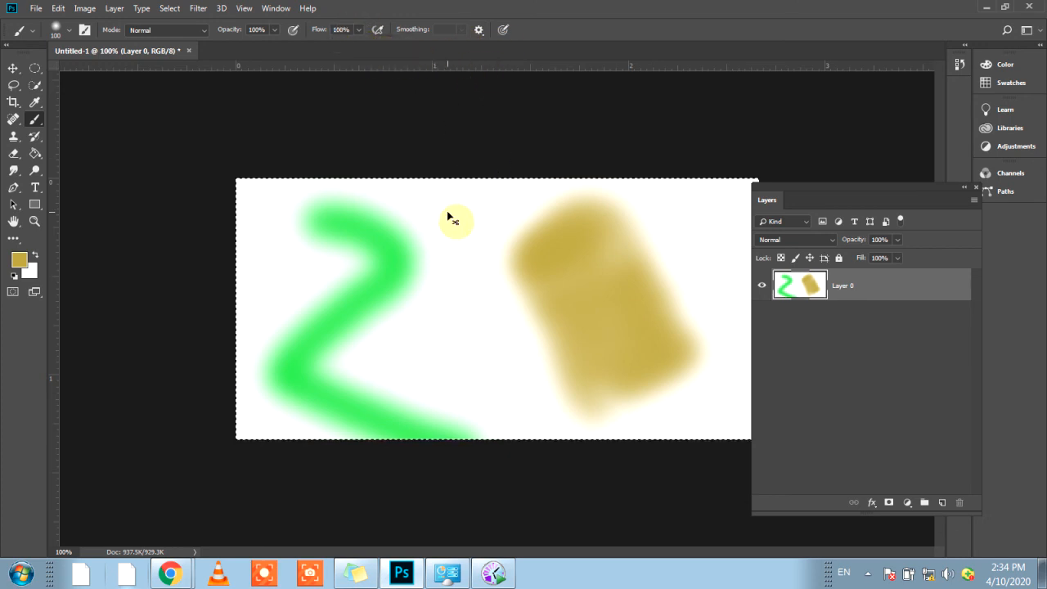
key("ctrl+a")
key("Delete")
key("ctrl+BackSpace")
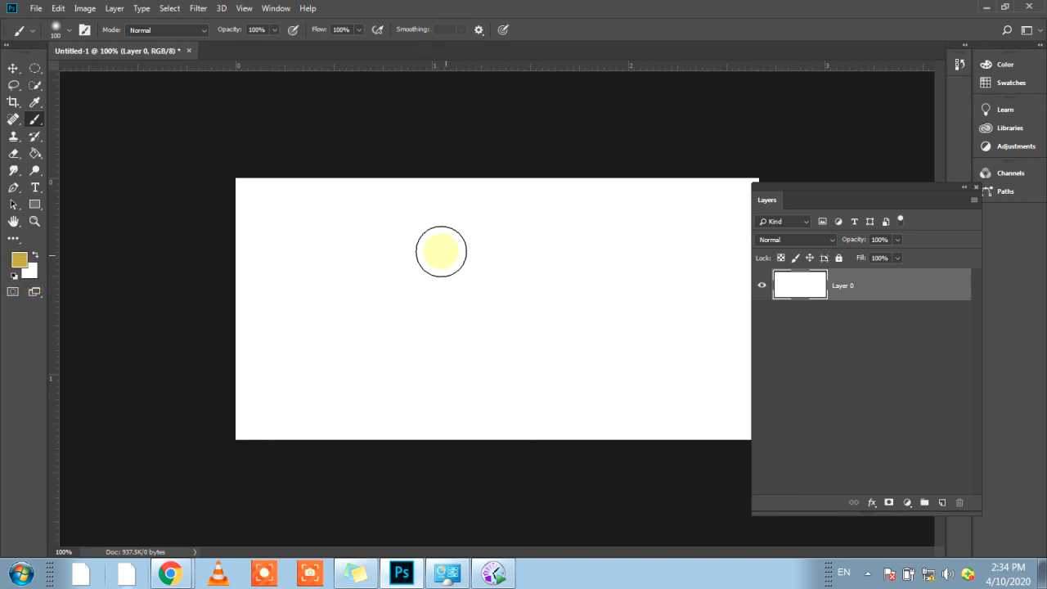
Step: Paint mustard sample strokes at 100% flow: a short horizontal one, a longer one below it and a patch on the canvas's right
left_click_drag(319, 233, 490, 236)
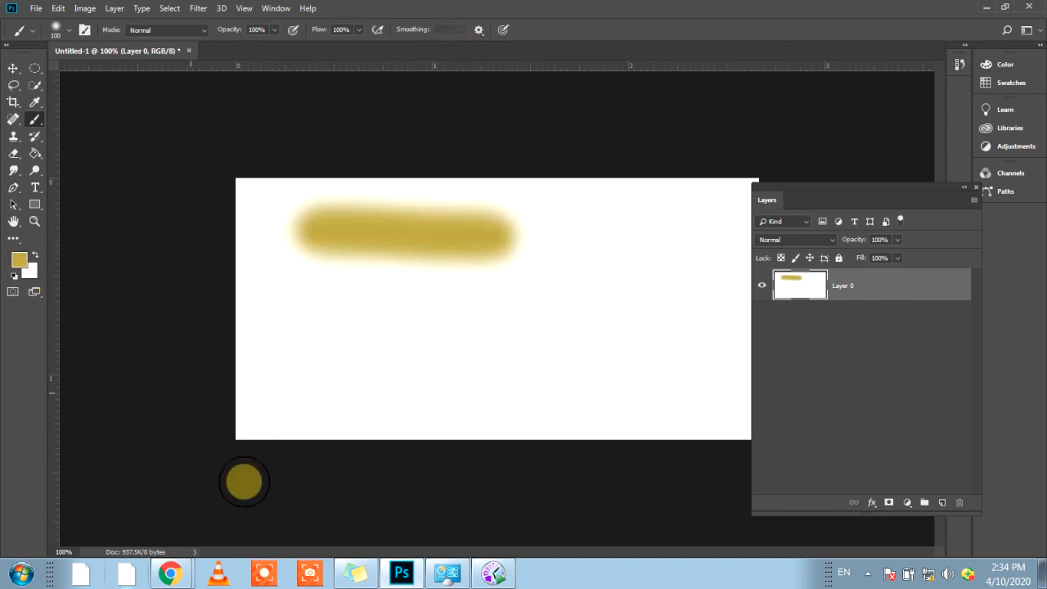
right_click(33, 124)
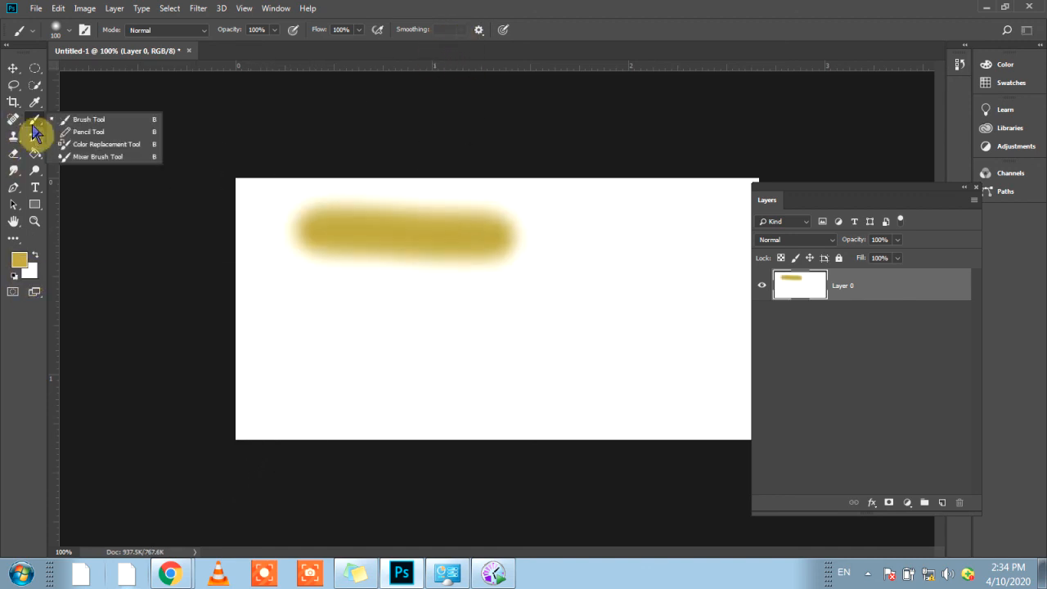
left_click(87, 120)
left_click_drag(337, 332, 532, 365)
mouse_move(605, 242)
left_mouse_down()
mouse_move(643, 369)
mouse_move(675, 288)
left_mouse_up()
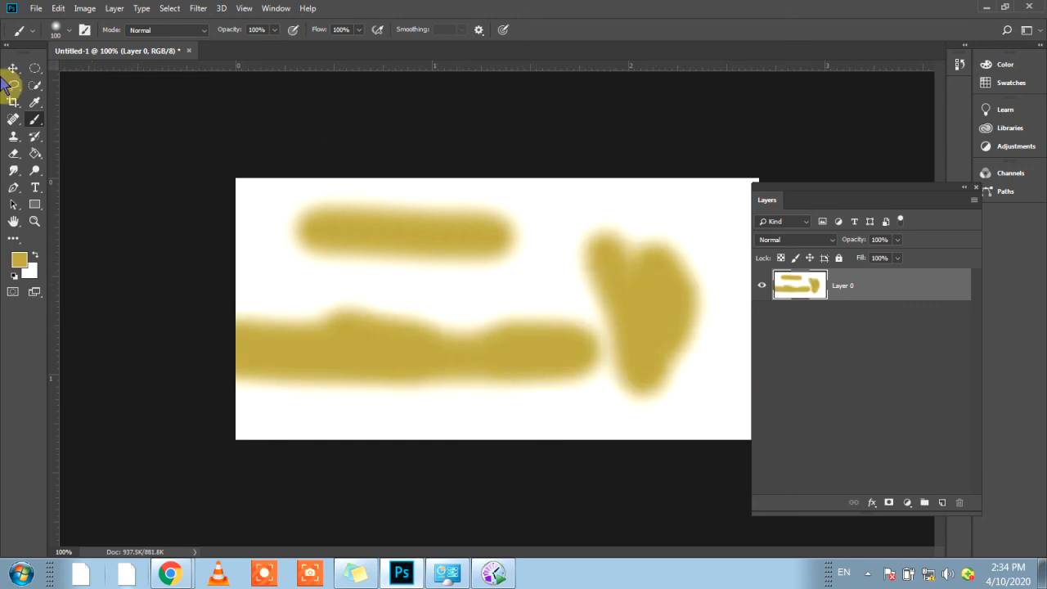
Step: Make a roughly circular selection with the Elliptical Marquee tool, overlapping both horizontal mustard strokes
left_click(36, 71)
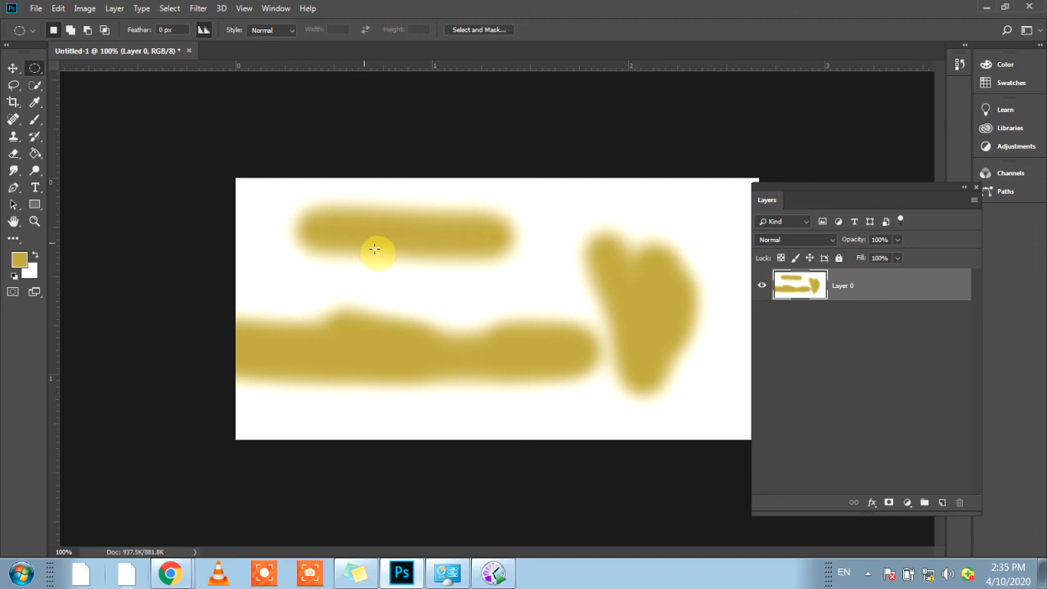
left_click_drag(366, 243, 551, 416)
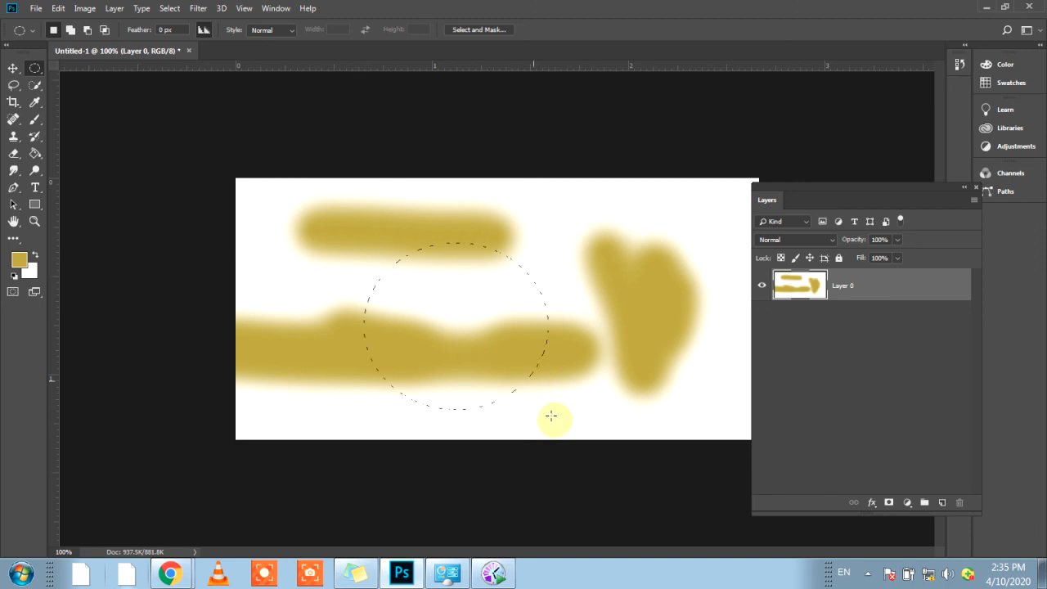
Step: Set up the Brush tool with 38% opacity, 40% flow and the Hard Round preset
left_click(35, 118)
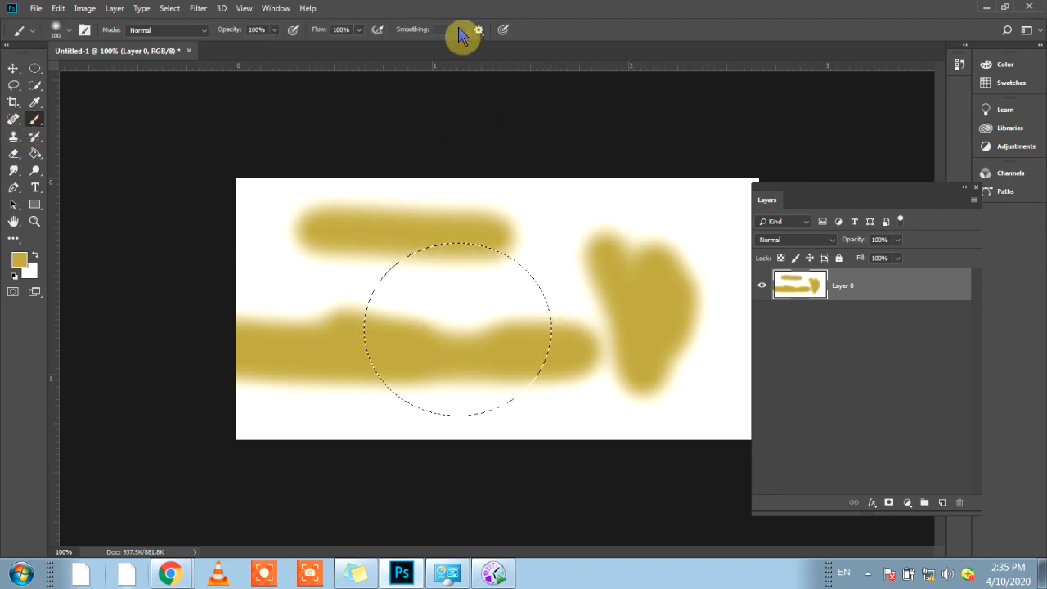
left_click_drag(358, 45, 238, 45)
left_click(274, 30)
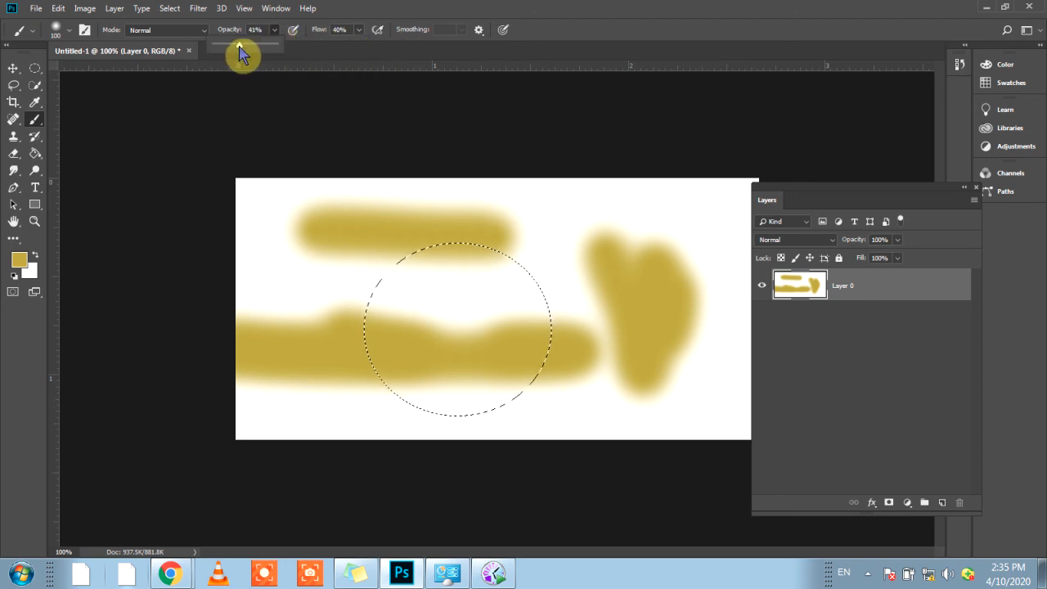
left_click(70, 32)
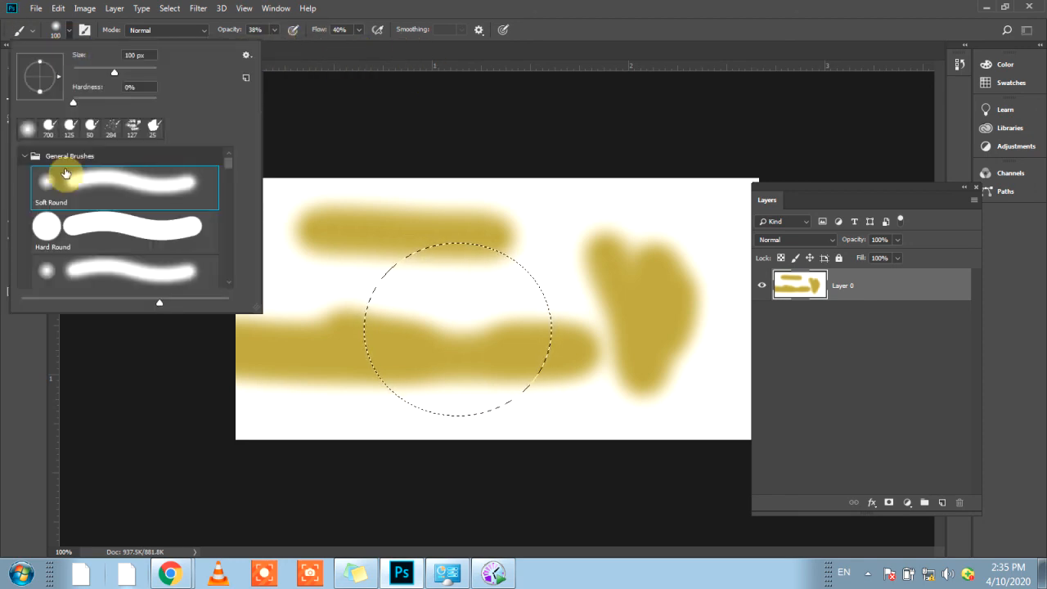
left_click(40, 227)
Step: Paint the inside of the circular selection with translucent mustard, then deselect it
left_click(479, 305)
mouse_move(479, 305)
left_mouse_down()
mouse_move(473, 277)
mouse_move(440, 289)
mouse_move(539, 301)
mouse_move(491, 346)
mouse_move(594, 379)
mouse_move(457, 383)
mouse_move(473, 425)
left_mouse_up()
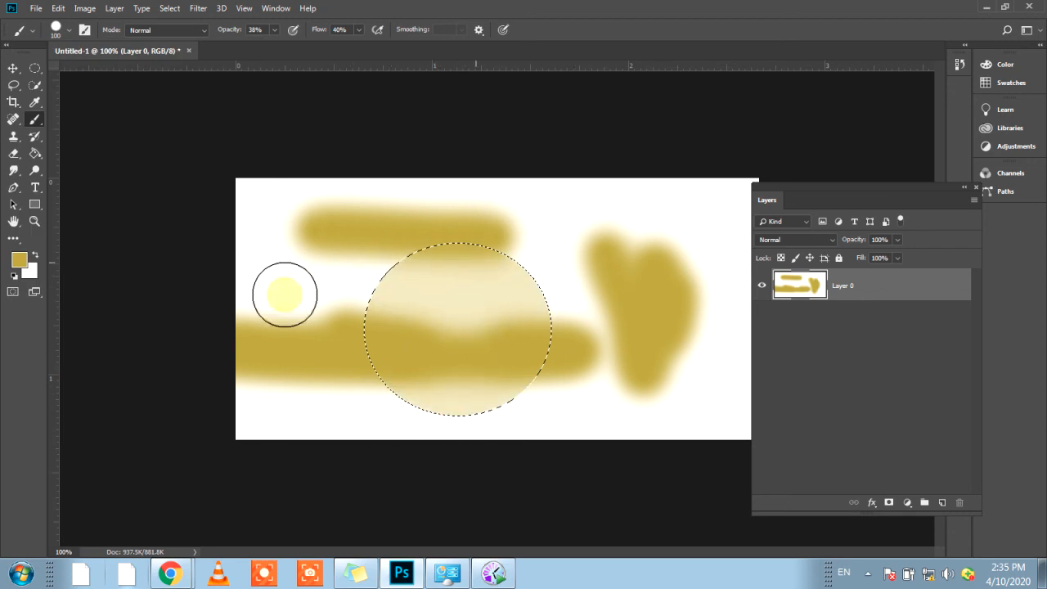
key("ctrl+d")
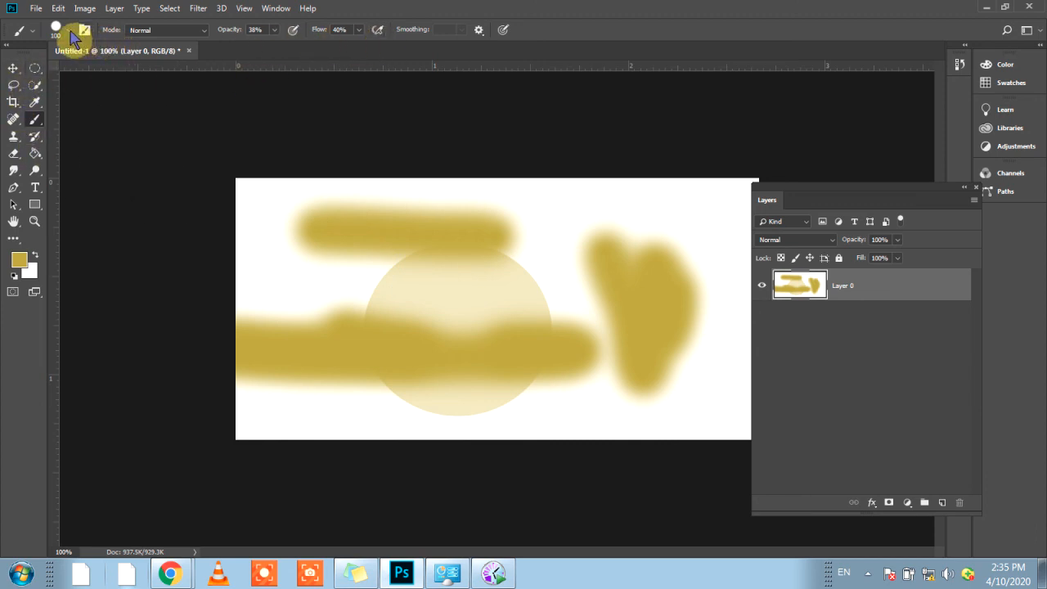
Step: Examine the Brush tool variants and the brush presets from General Brushes to Wet Media Brushes, including the brush settings opened on the canvas
right_click(36, 122)
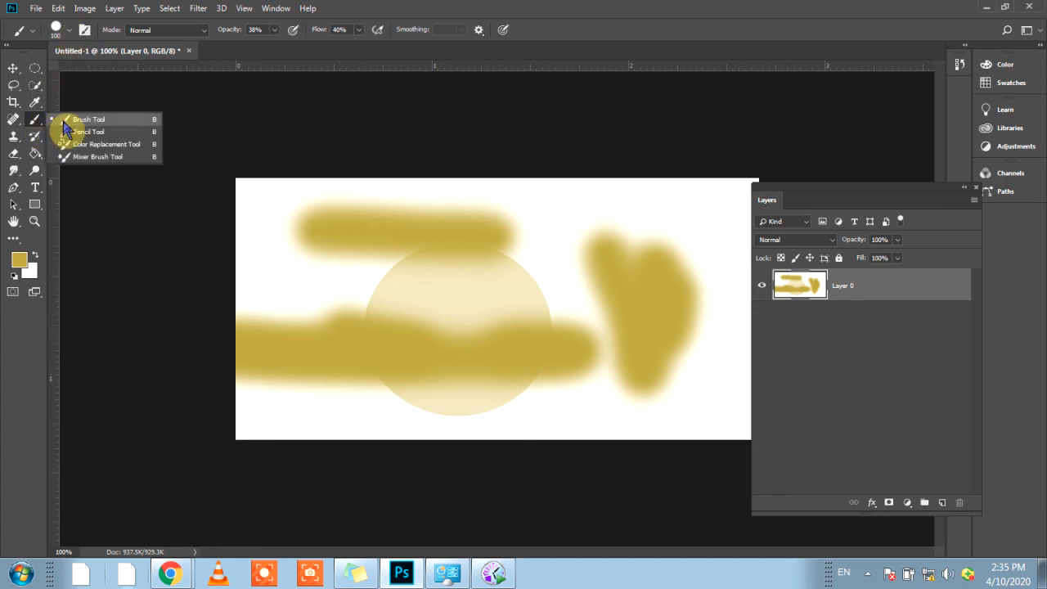
left_click(63, 121)
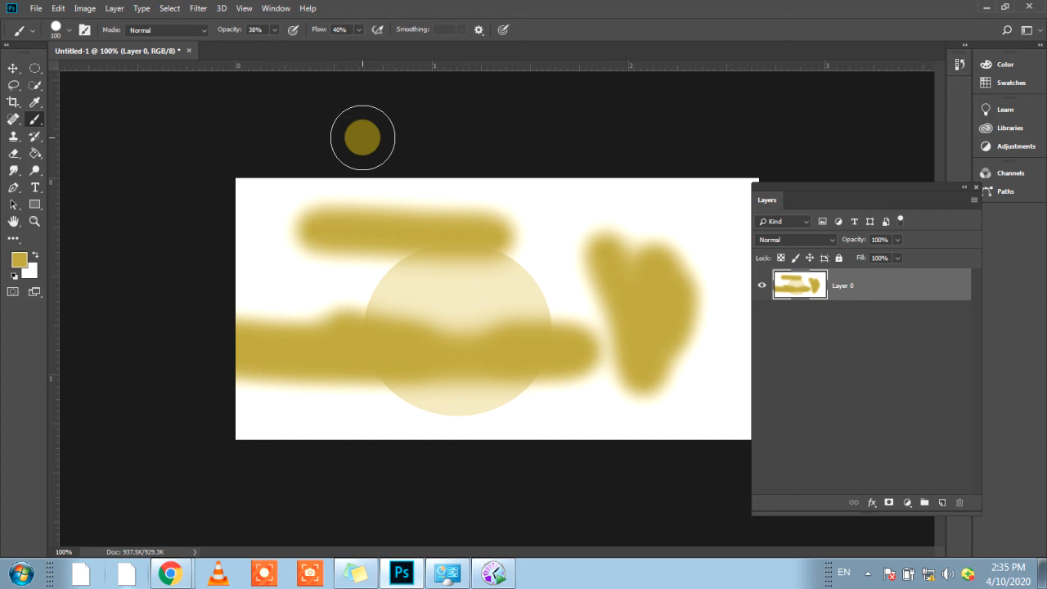
left_click(70, 30)
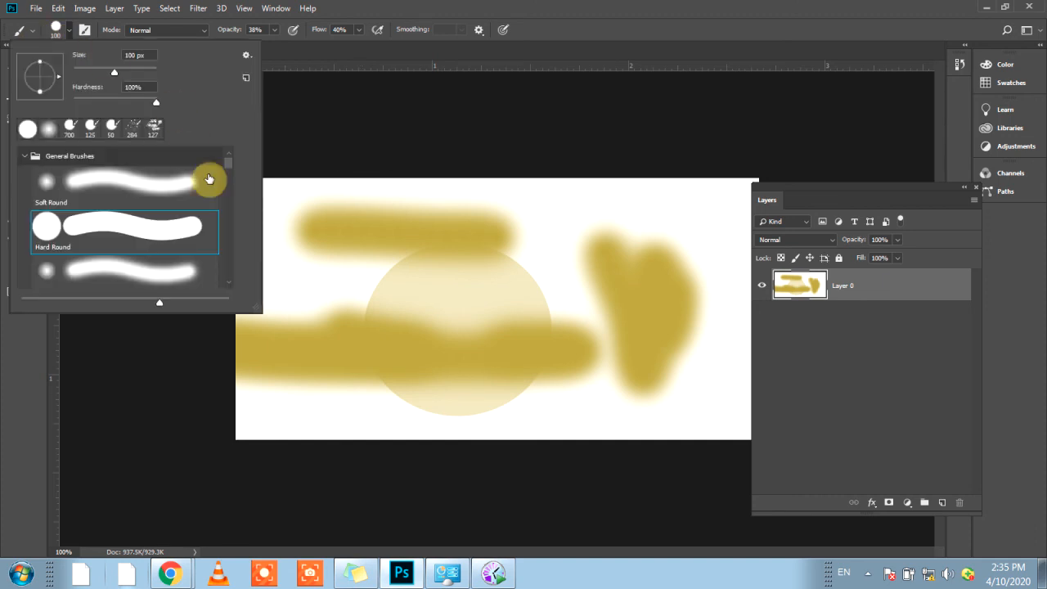
scroll(221, 184, "down", 2)
scroll(233, 205, "down", 5)
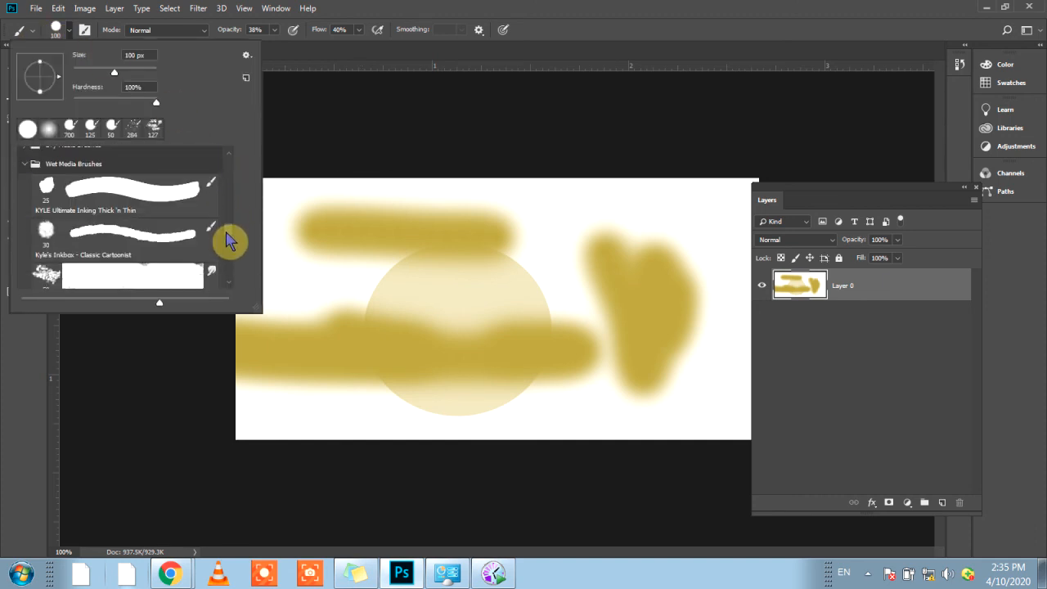
scroll(227, 221, "up", 6)
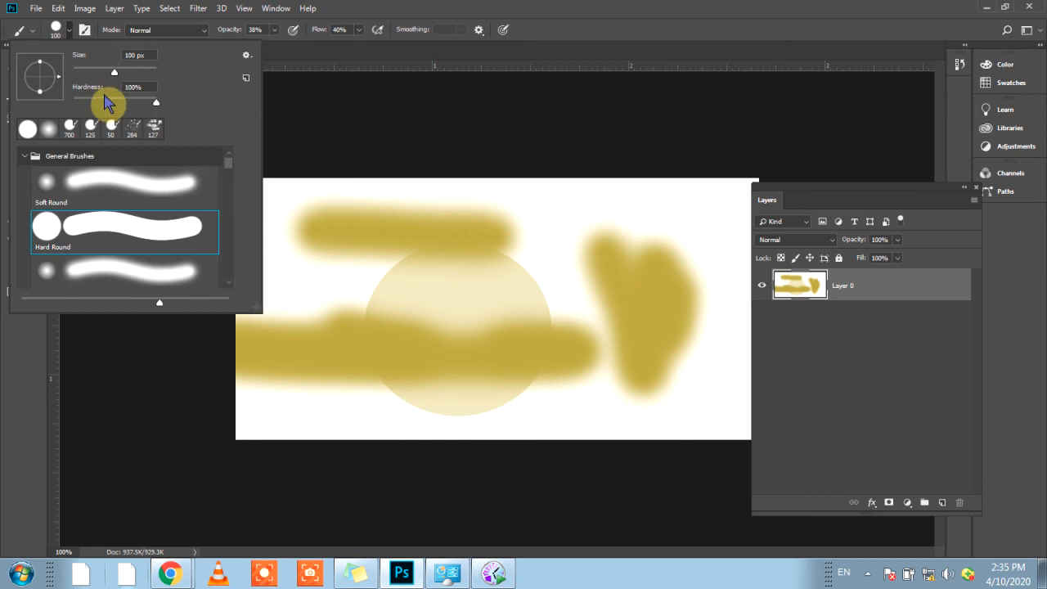
right_click(409, 215)
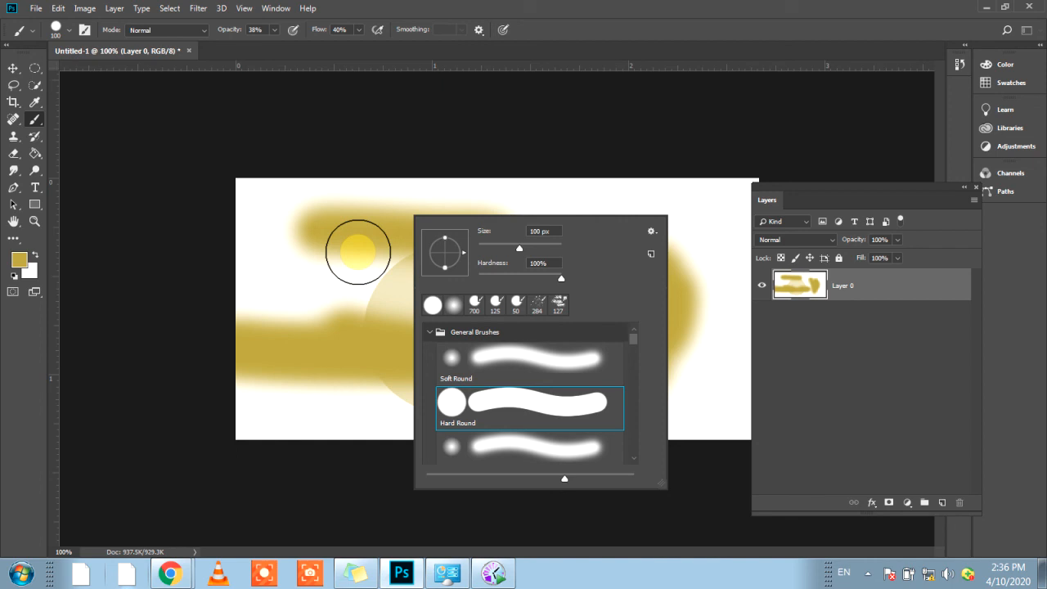
left_click(493, 579)
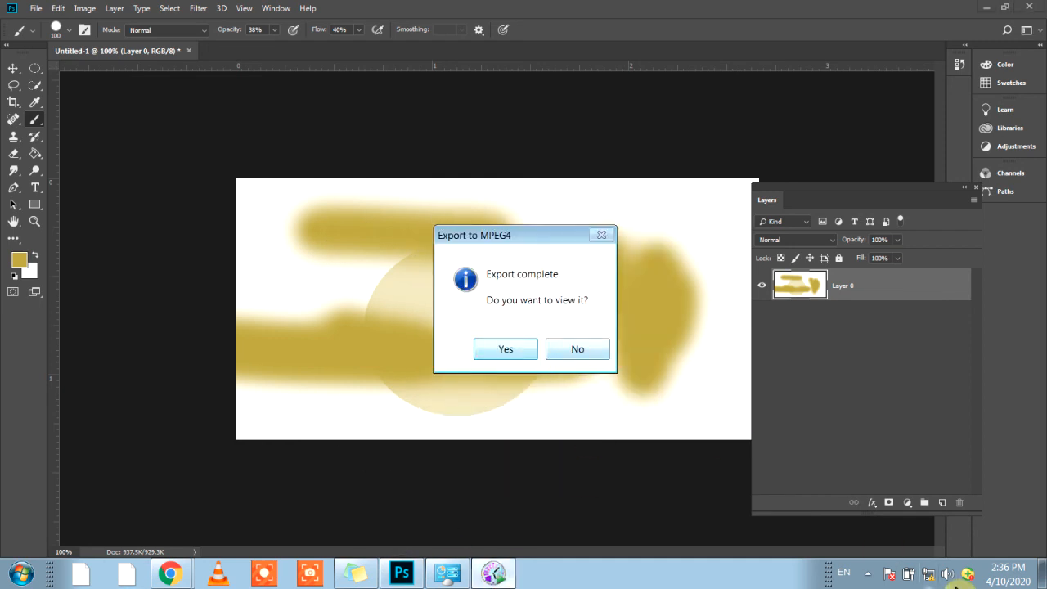